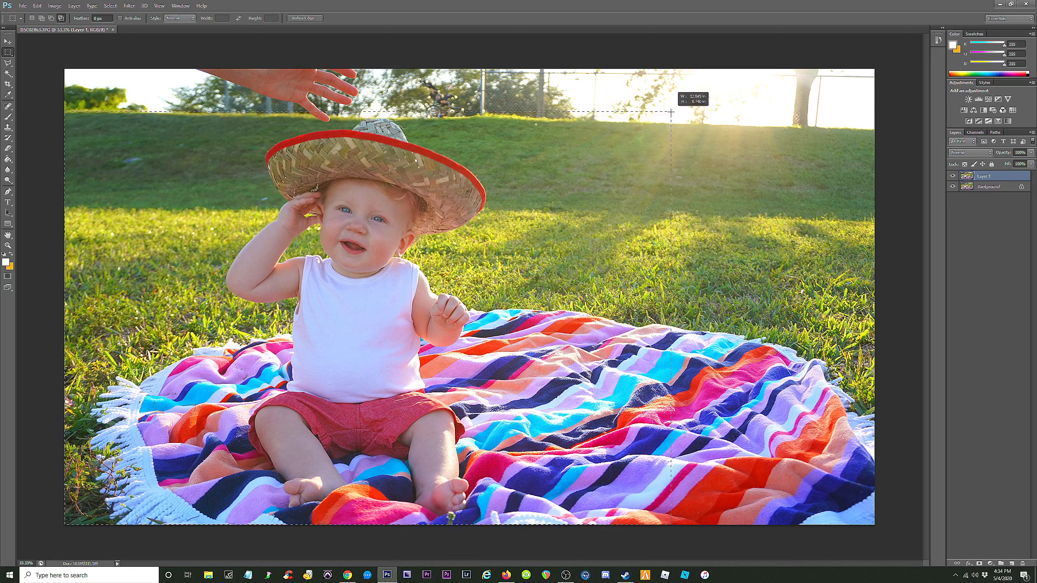
# Crop the photo to a rectangular selection that keeps the baby and trims the upper edge and the far side of the blanket.
pyautogui.moveTo(671, 112); pyautogui.dragTo(671, 111)
pyautogui.click(74, 6)
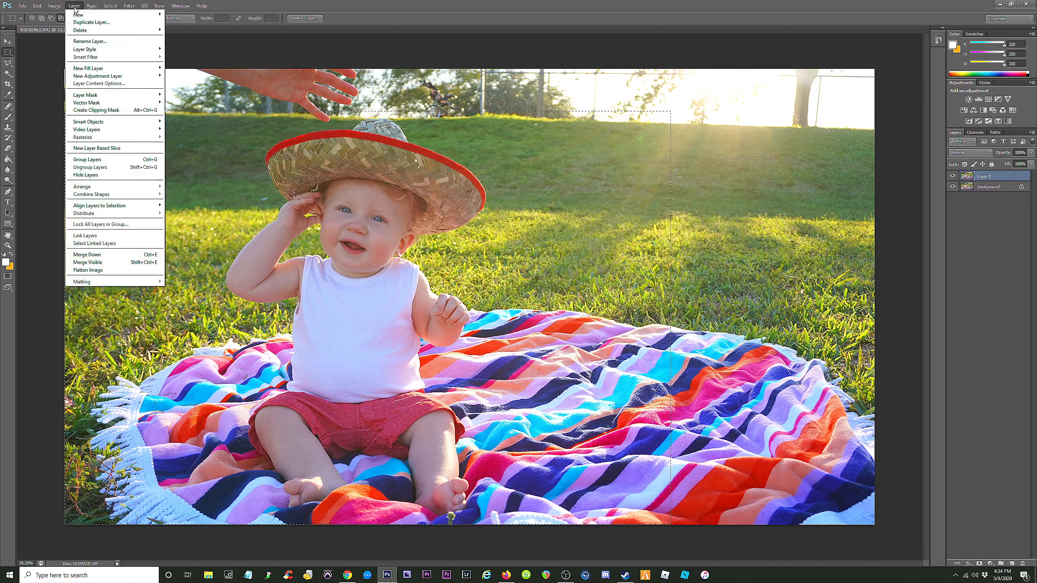
pyautogui.moveTo(108, 6)
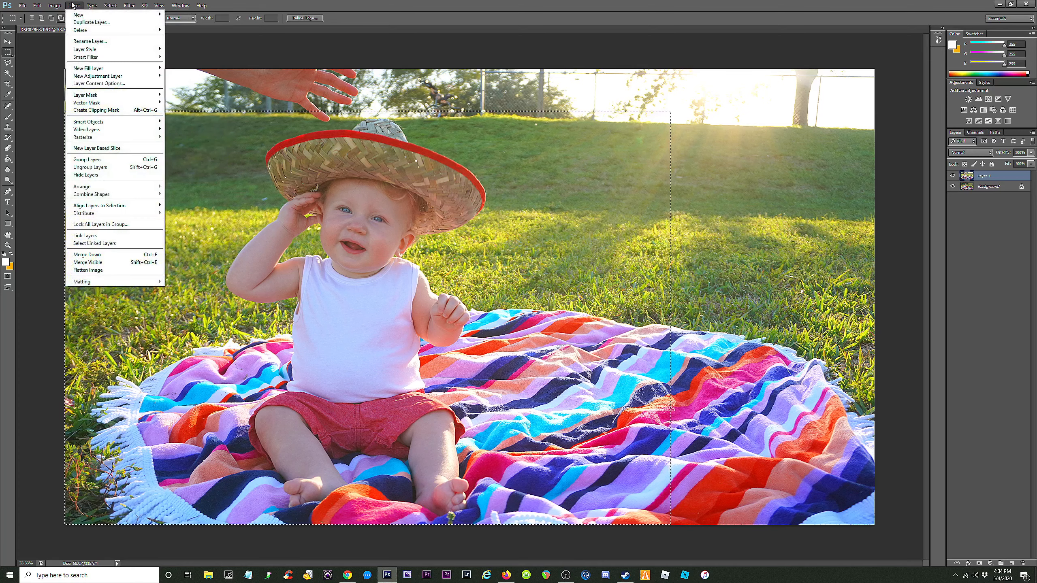
pyautogui.moveTo(53, 6)
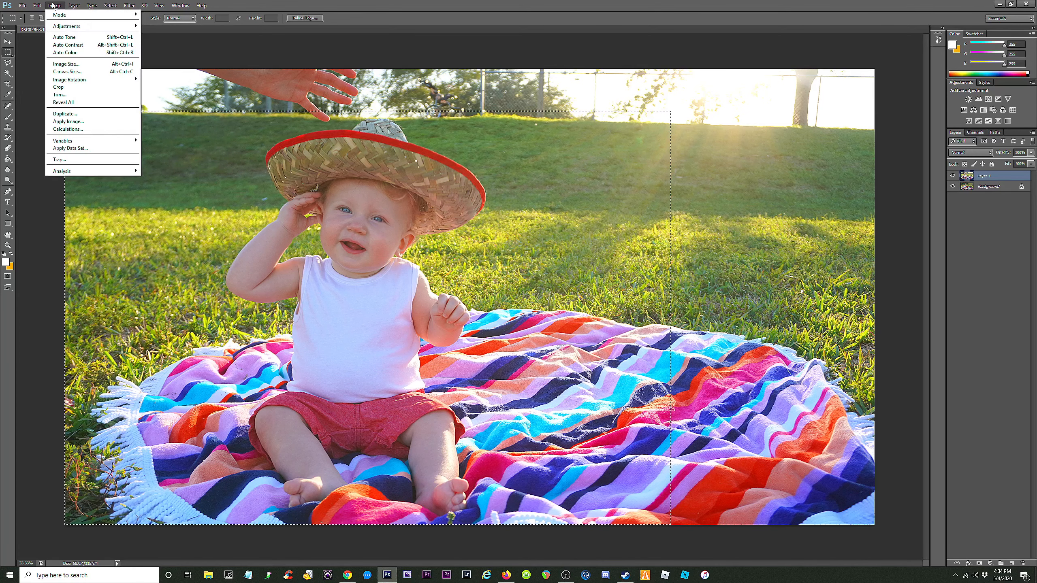
pyautogui.click(66, 88)
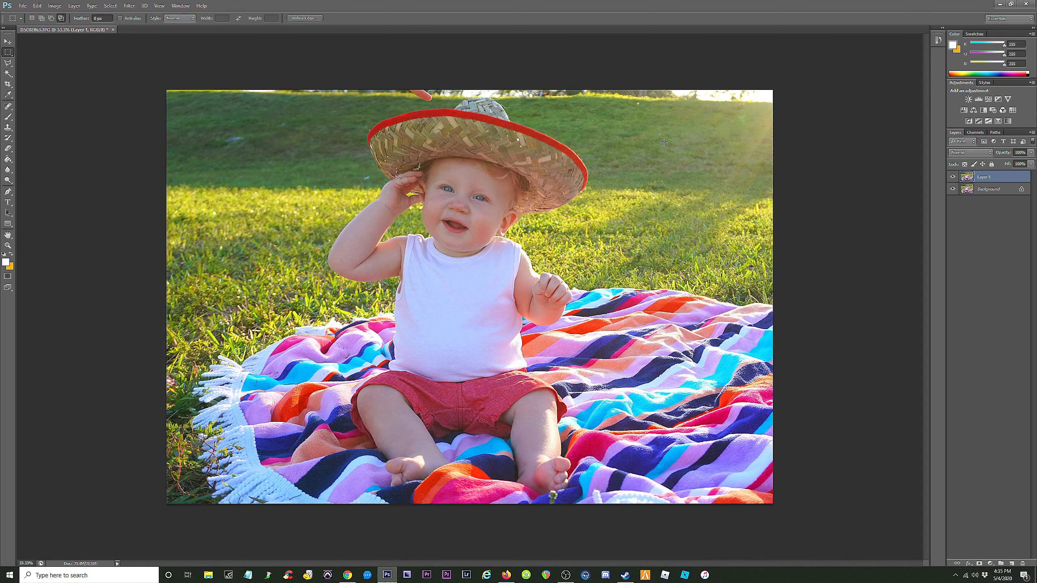
# Delete Layer 1 so that only the Background layer is left.
pyautogui.hotkey('ctrl', '+')
pyautogui.hotkey('ctrl', '+')
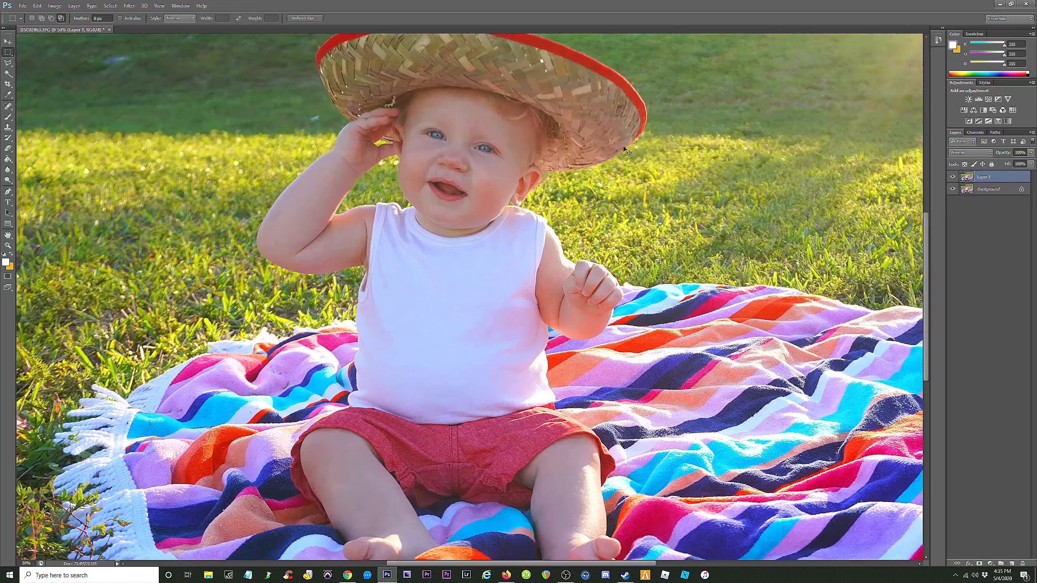
pyautogui.scroll(3, 904, 235)
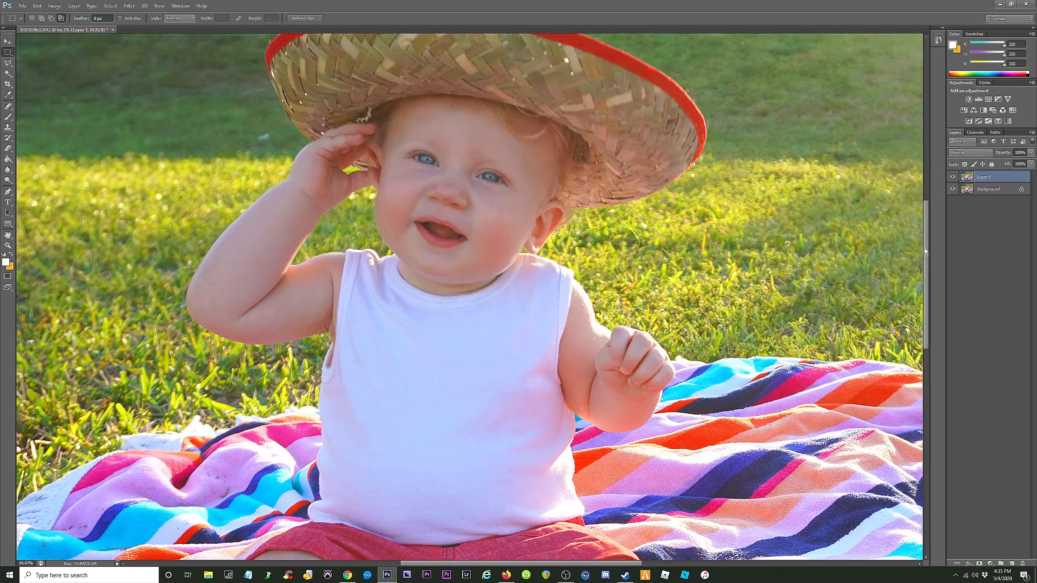
pyautogui.moveTo(925, 250); pyautogui.dragTo(928, 183)
pyautogui.hotkey('ctrl', '+')
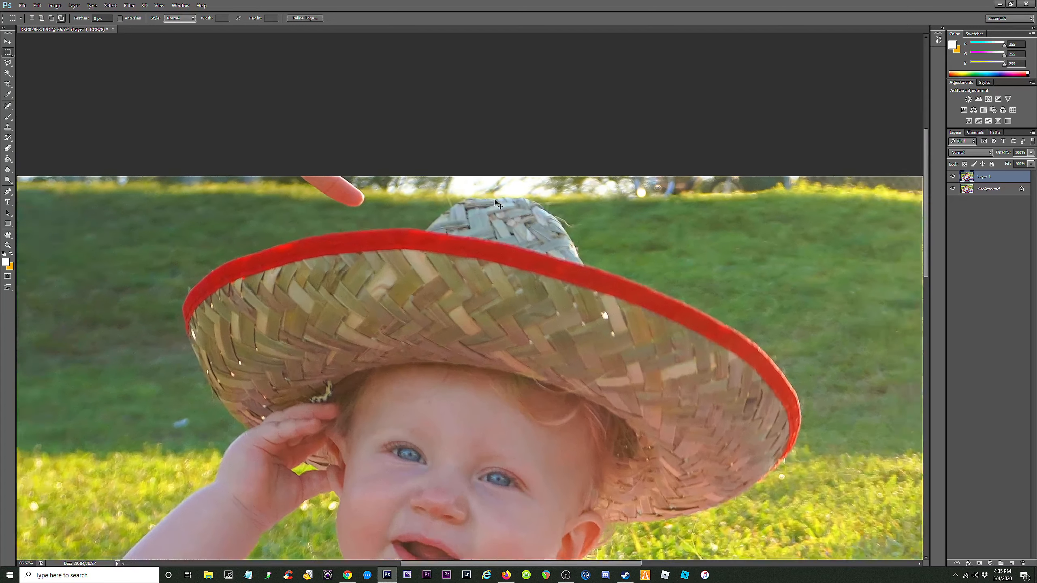
pyautogui.click(988, 192)
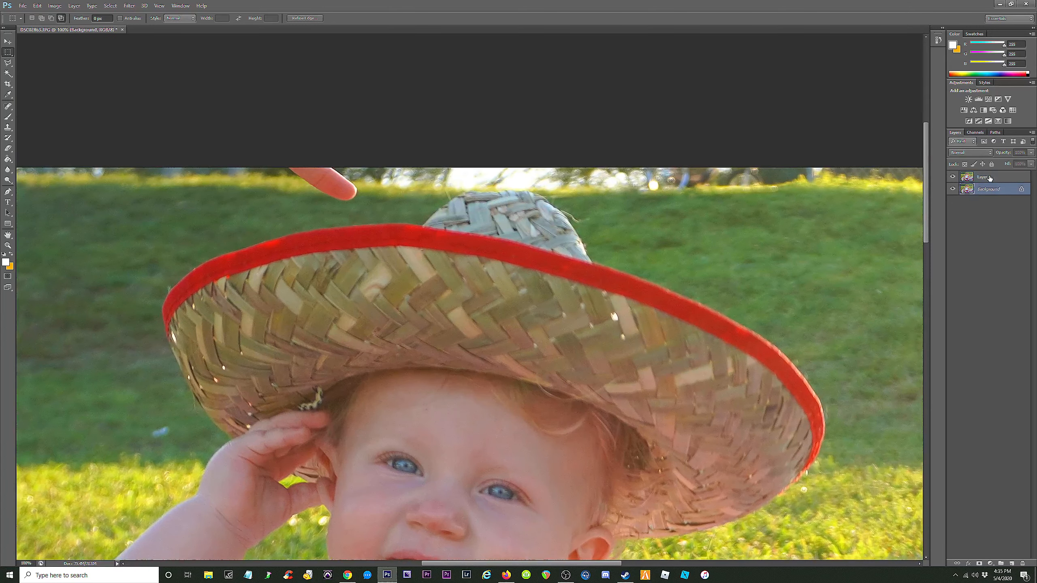
pyautogui.click(988, 177)
pyautogui.press('Delete')
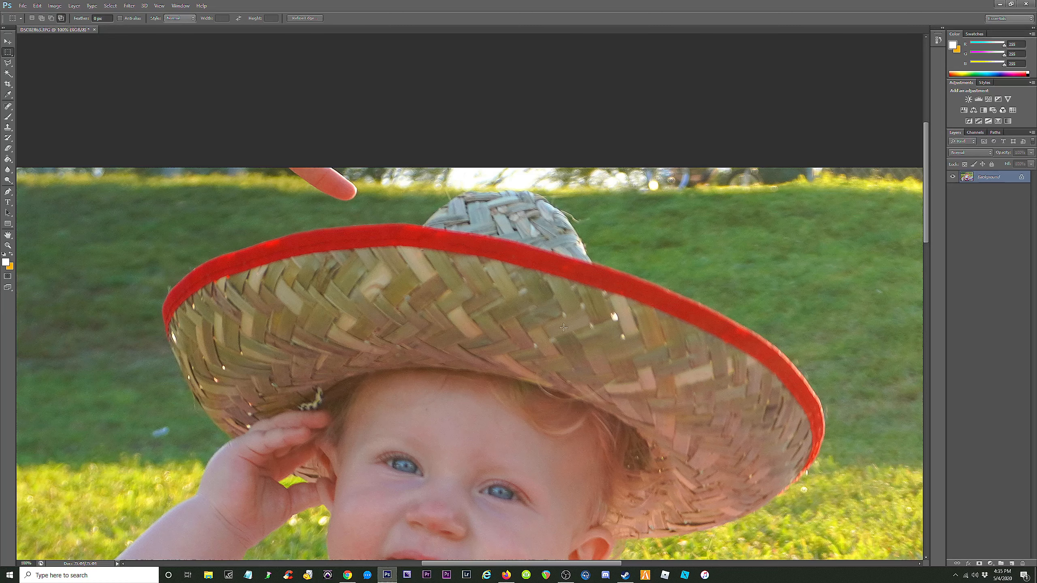
# Duplicate the cropped Background layer and hide the original.
pyautogui.scroll(-3, 564, 328)
pyautogui.scroll(2, 564, 335)
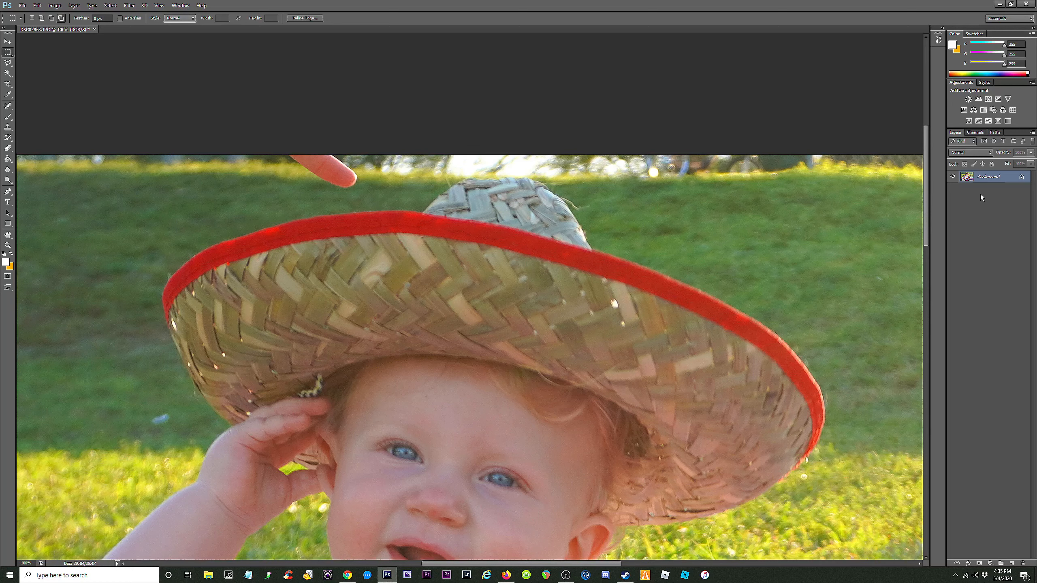
pyautogui.hotkey('ctrl', 'j')
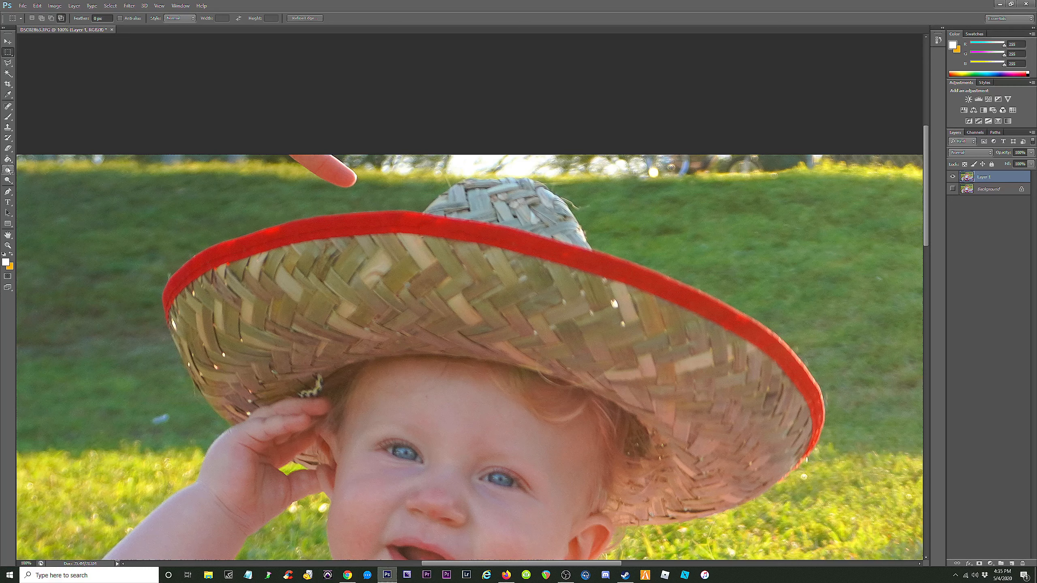
# Set up the Clone Stamp with a much smaller brush and slightly raised hardness.
pyautogui.click(8, 129)
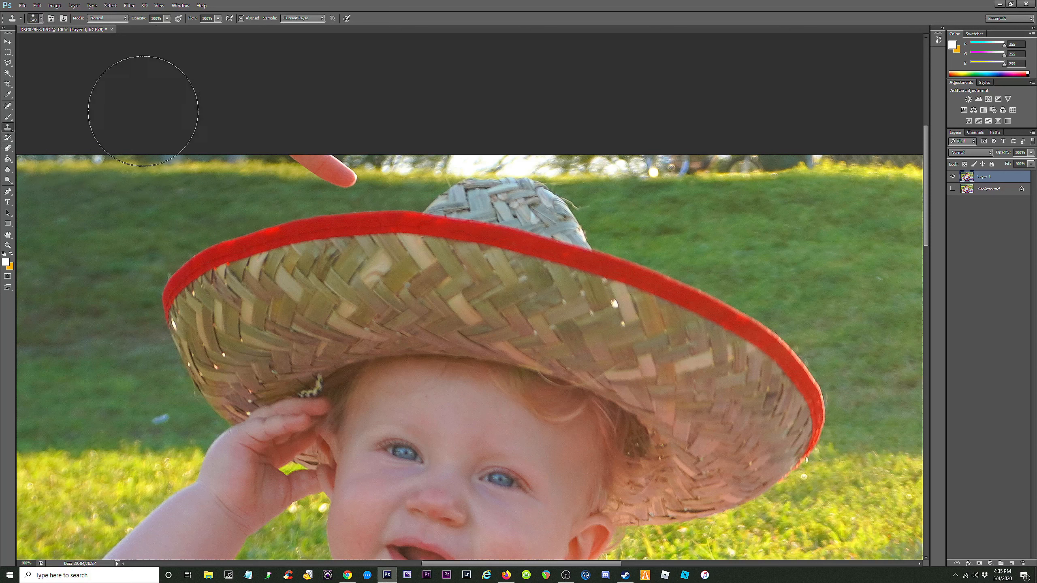
pyautogui.click(41, 19)
pyautogui.moveTo(42, 45); pyautogui.dragTo(34, 44)
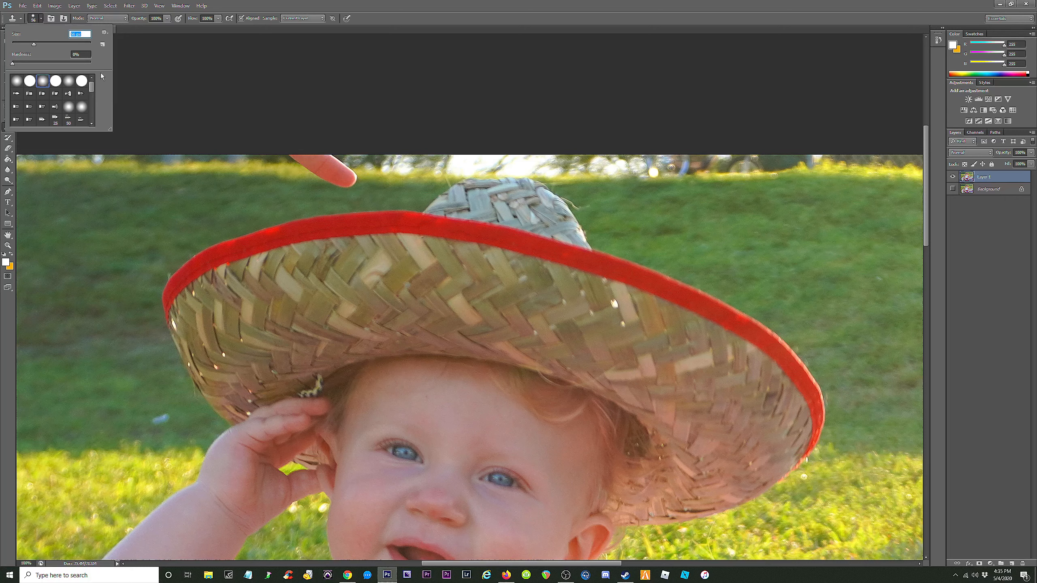
pyautogui.moveTo(12, 63); pyautogui.dragTo(24, 63)
# Clone nearby grass over the fingertip above the hat brim.
pyautogui.keyDown('alt'); pyautogui.click(284, 177); pyautogui.keyUp('alt')
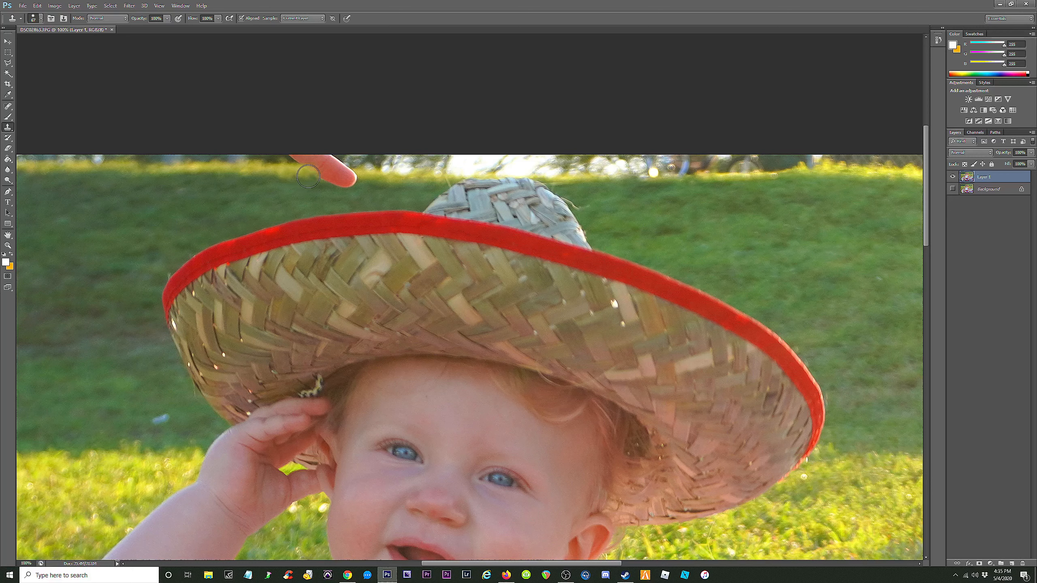
pyautogui.moveTo(308, 177)
pyautogui.mouseDown()
pyautogui.moveTo(382, 182)
pyautogui.moveTo(326, 182)
pyautogui.mouseUp()
pyautogui.keyDown('alt'); pyautogui.click(383, 181); pyautogui.keyUp('alt')
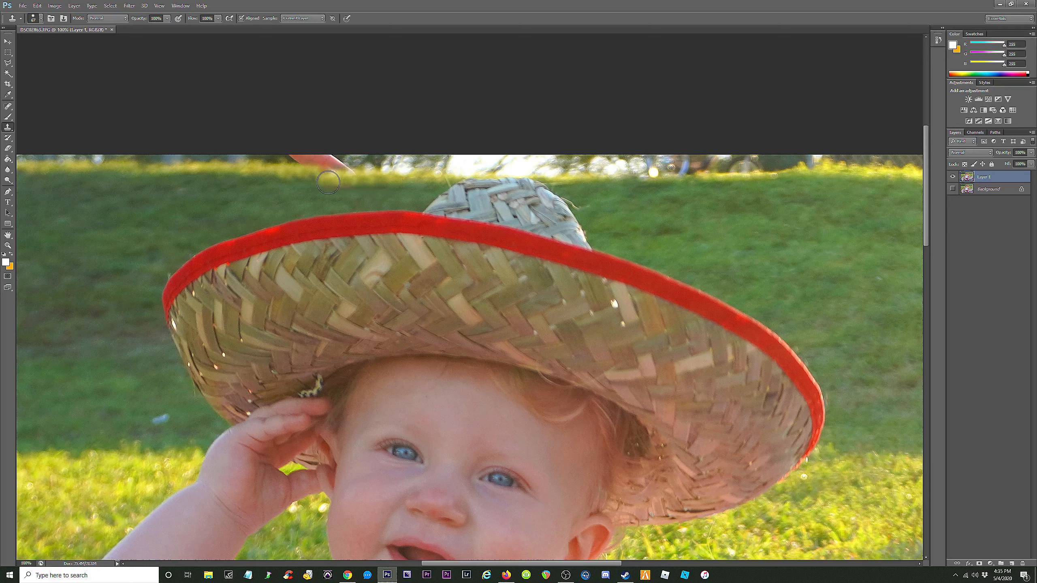
pyautogui.keyDown('alt'); pyautogui.click(376, 190); pyautogui.keyUp('alt')
# Clone out the rest of the finger along the photo's upper edge using the adjacent background.
pyautogui.hotkey('ctrl', '-')
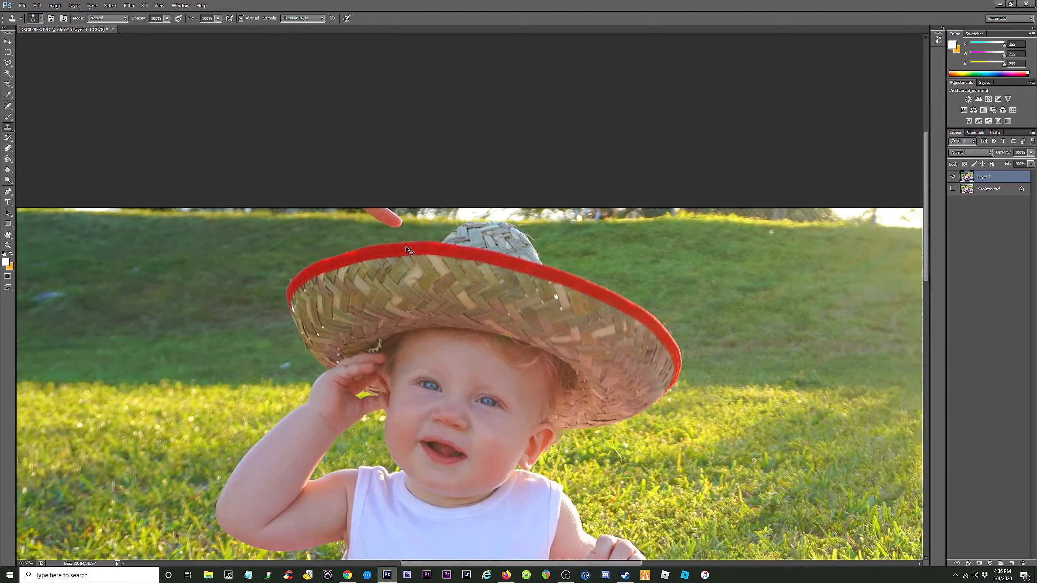
pyautogui.hotkey('ctrl', '-')
pyautogui.hotkey('ctrl', '-')
pyautogui.hotkey('ctrl', '+')
pyautogui.hotkey('ctrl', '+')
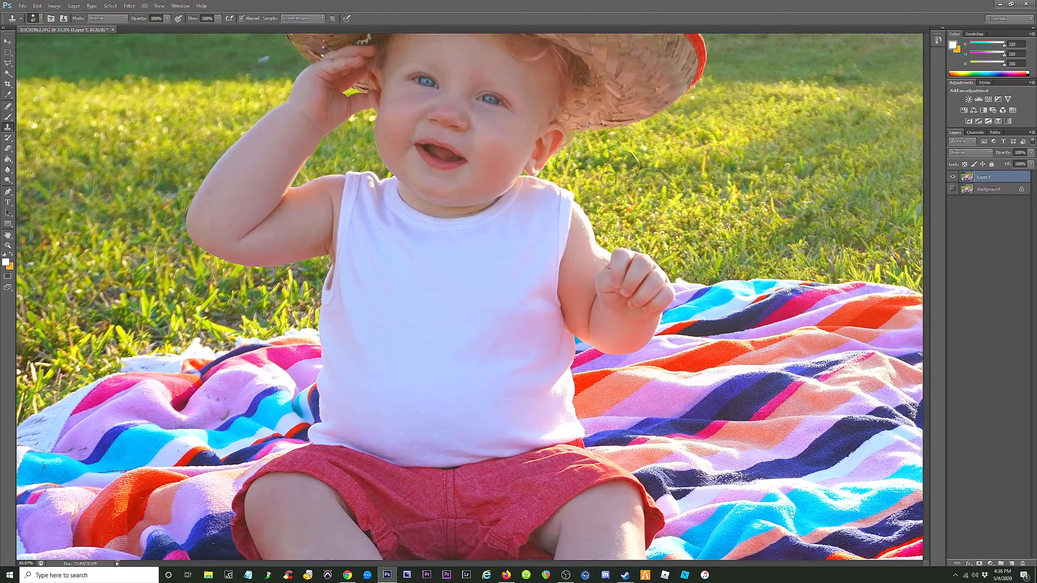
pyautogui.scroll(3, 924, 345)
pyautogui.moveTo(924, 343); pyautogui.dragTo(923, 255)
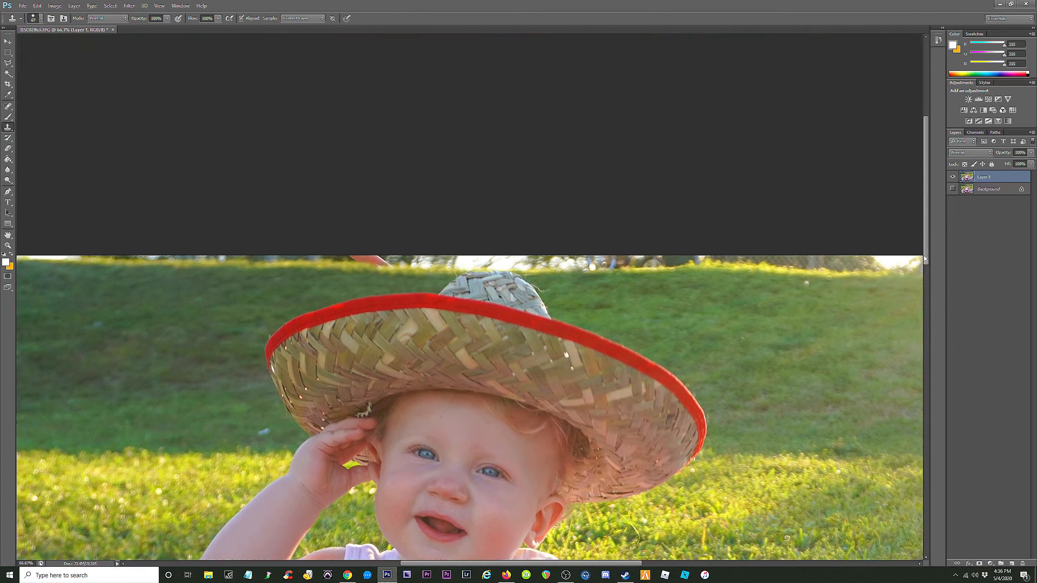
pyautogui.hotkey('ctrl', '+')
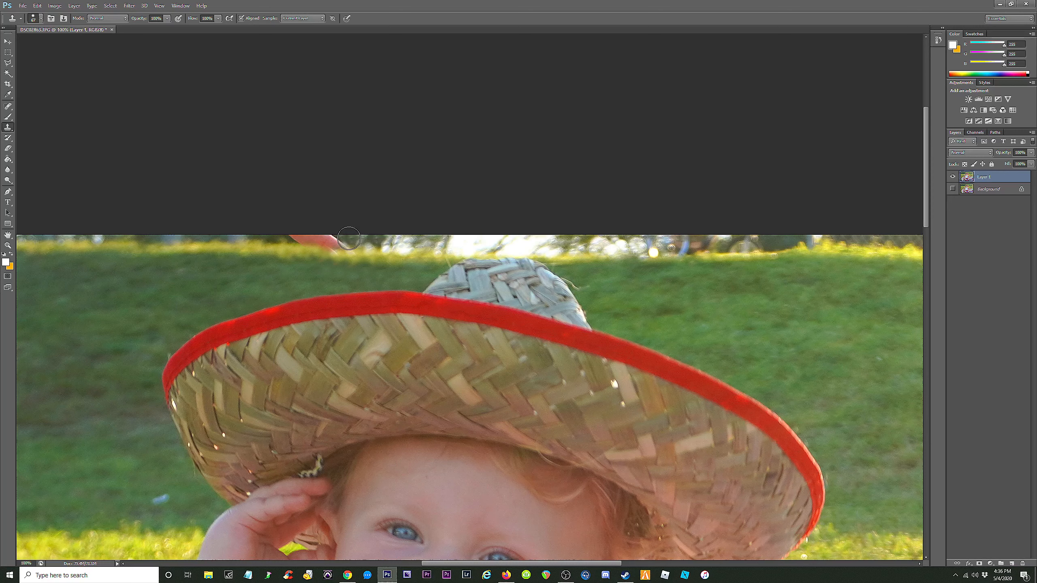
pyautogui.moveTo(343, 238)
pyautogui.mouseDown()
pyautogui.moveTo(295, 208)
pyautogui.moveTo(253, 221)
pyautogui.moveTo(268, 237)
pyautogui.moveTo(304, 243)
pyautogui.moveTo(319, 239)
pyautogui.moveTo(293, 238)
pyautogui.moveTo(400, 247)
pyautogui.moveTo(218, 229)
pyautogui.moveTo(278, 219)
pyautogui.moveTo(273, 234)
pyautogui.moveTo(302, 236)
pyautogui.mouseUp()
pyautogui.keyDown('alt'); pyautogui.click(267, 238); pyautogui.keyUp('alt')
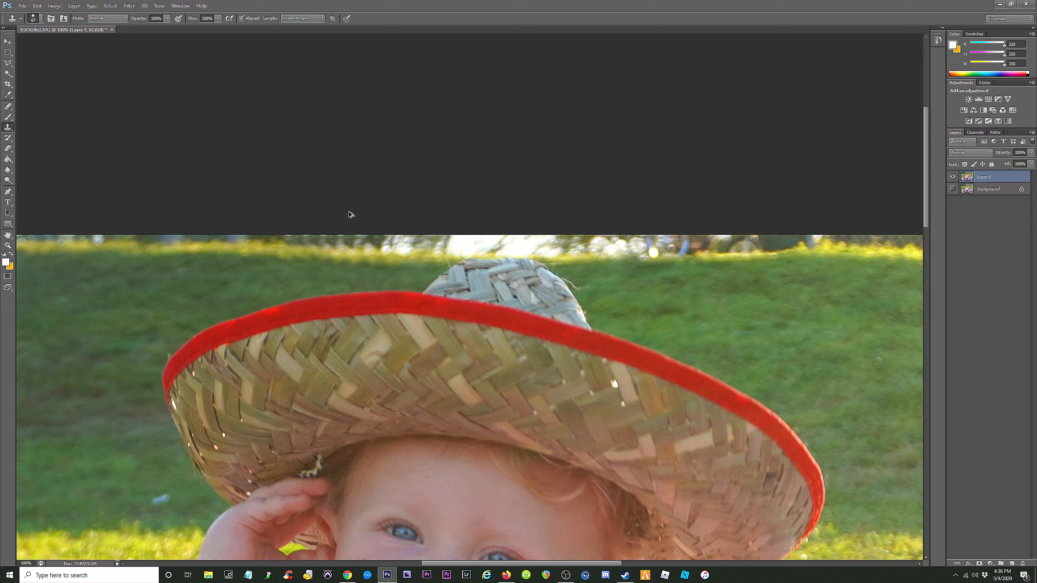
# Examine the retouched area above the hat close up and within the whole photo.
pyautogui.hotkey('ctrl', '-')
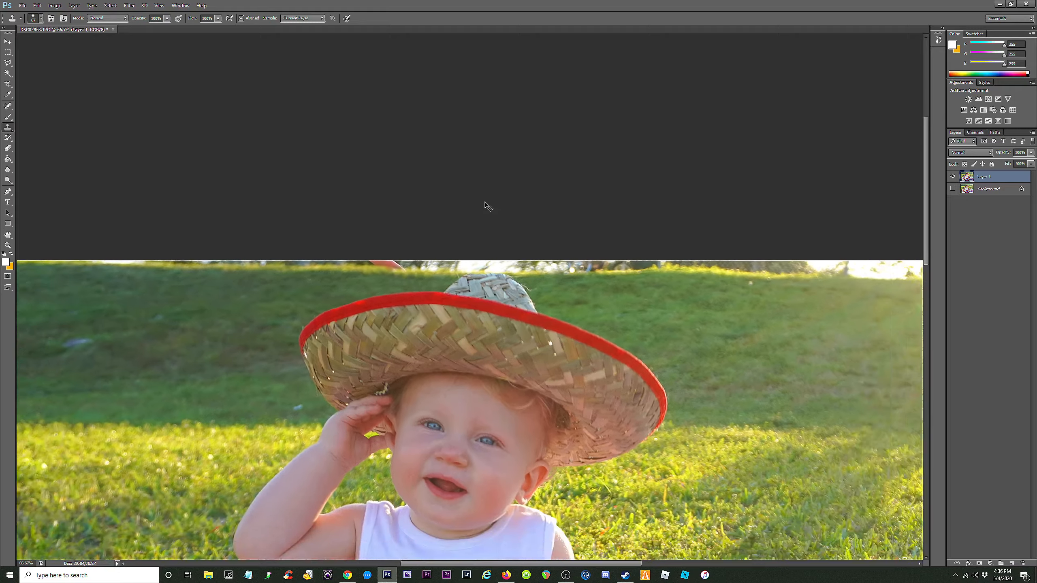
pyautogui.hotkey('ctrl', '-')
pyautogui.hotkey('ctrl', '-')
pyautogui.hotkey('ctrl', '+')
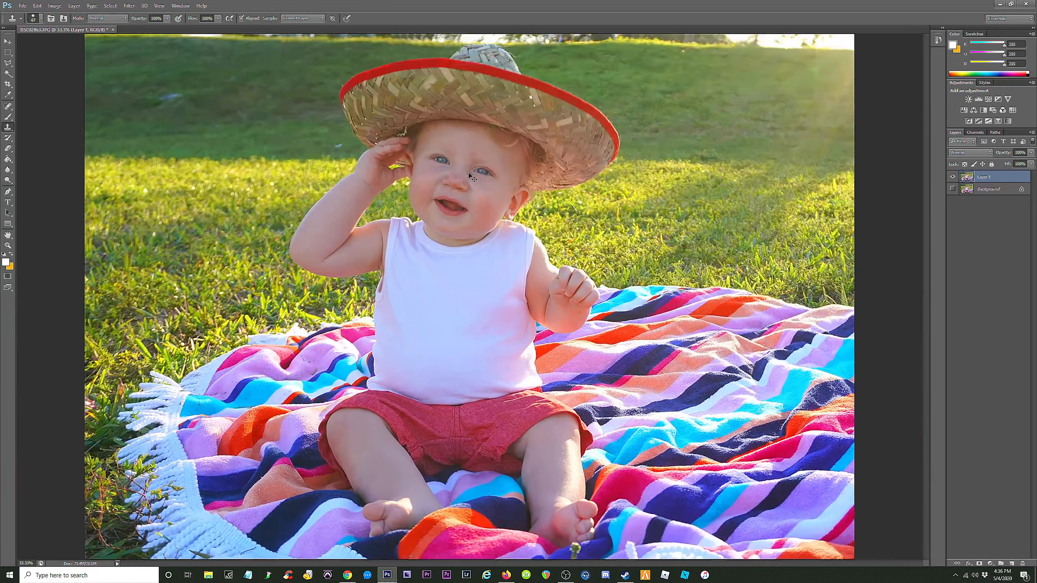
pyautogui.moveTo(927, 360); pyautogui.dragTo(941, 244)
pyautogui.hotkey('ctrl', '+')
pyautogui.hotkey('ctrl', '+')
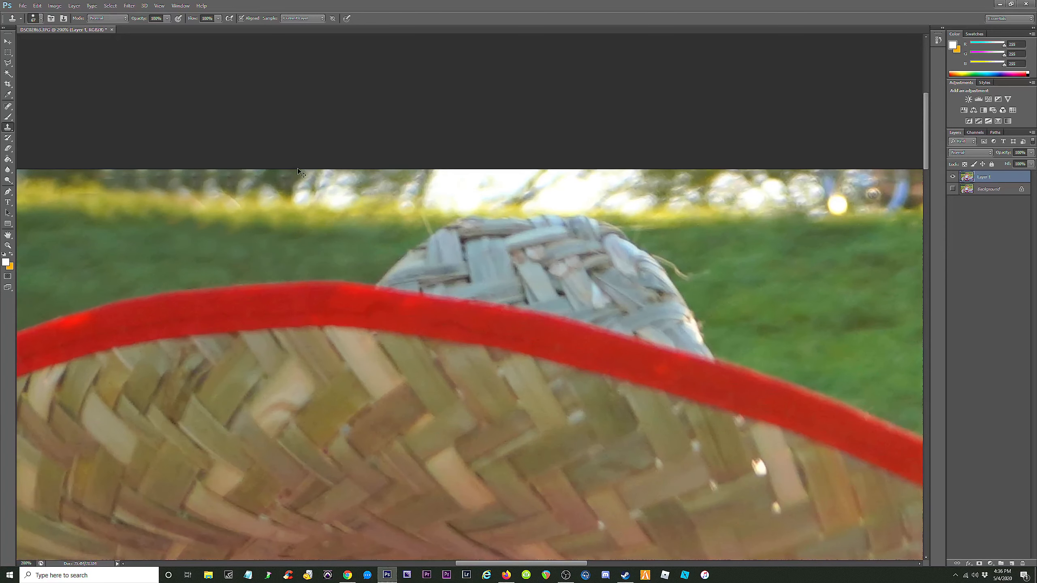
pyautogui.hotkey('ctrl', '-')
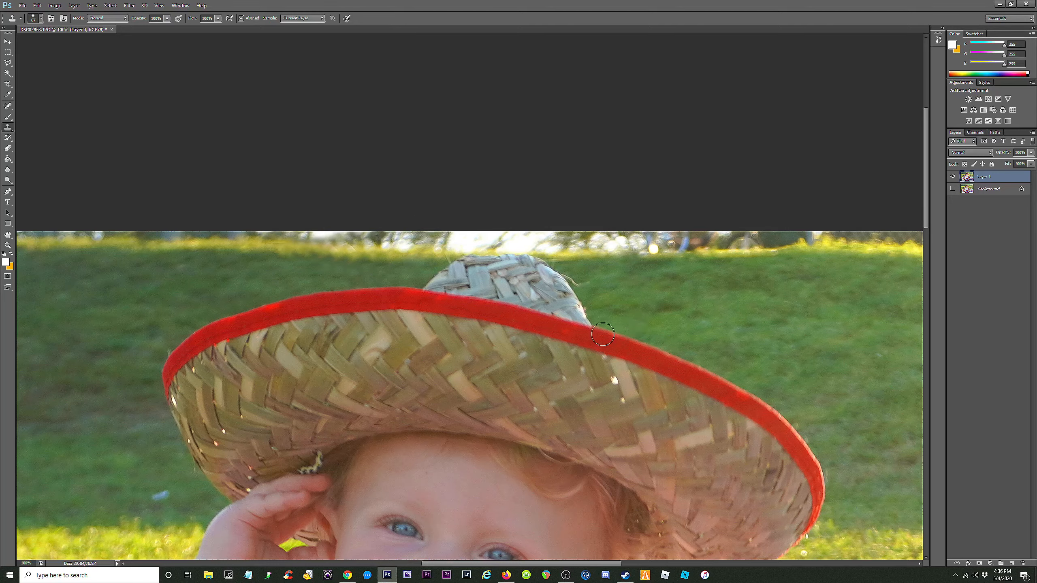
pyautogui.hotkey('ctrl', 'z')
pyautogui.hotkey('ctrl', '-')
pyautogui.hotkey('ctrl', '-')
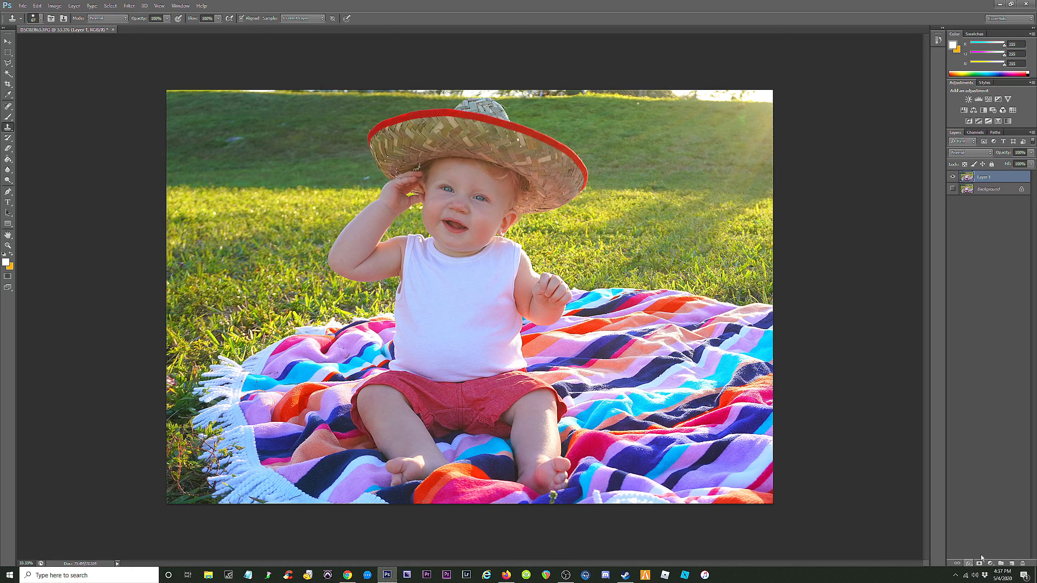
# Add a Curves adjustment layer with a gentle S-curve that lifts the highlights and slightly deepens the shadows.
pyautogui.click(991, 563)
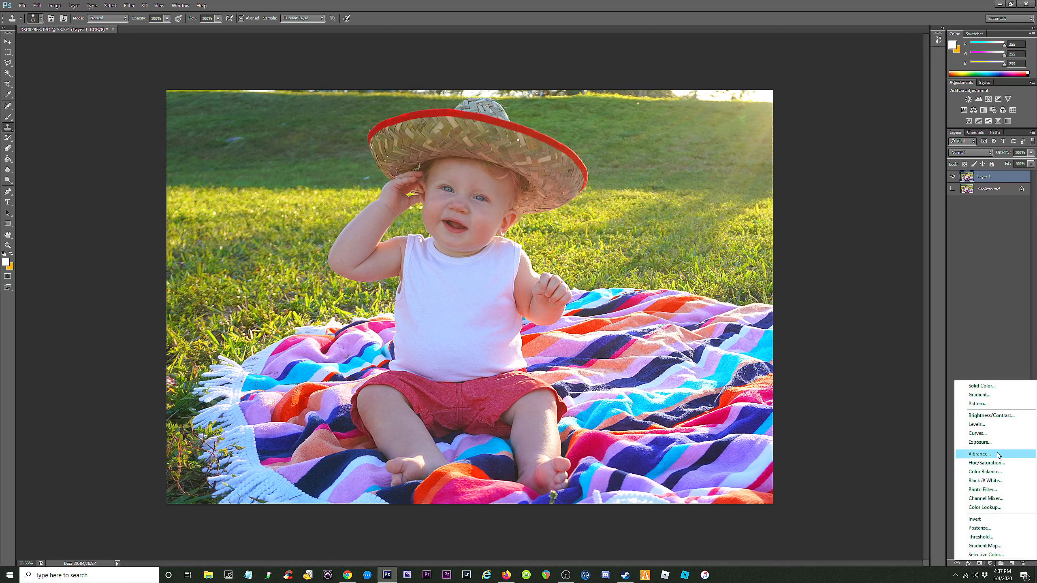
pyautogui.click(996, 433)
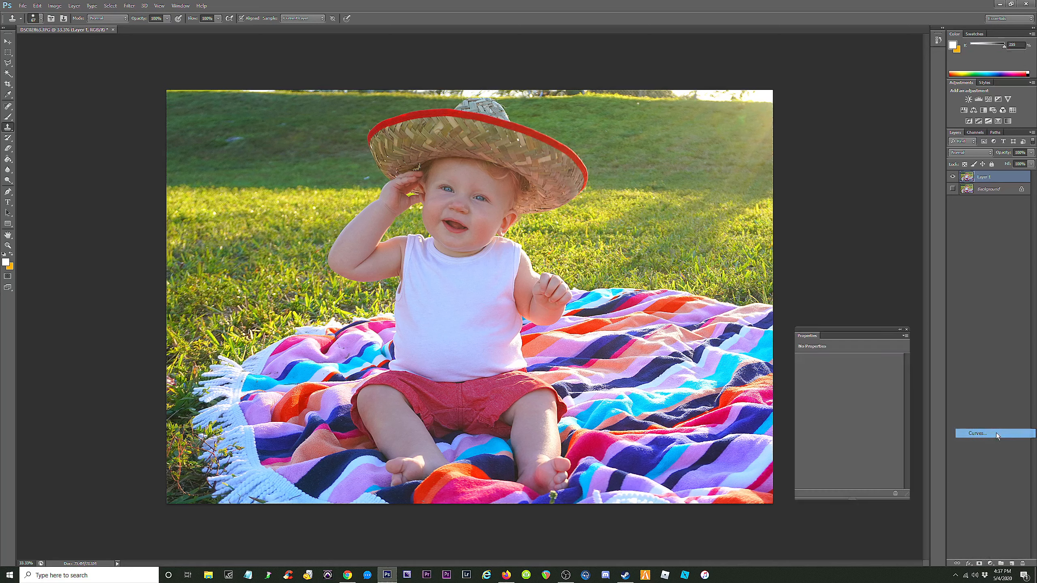
pyautogui.moveTo(872, 402); pyautogui.dragTo(871, 395)
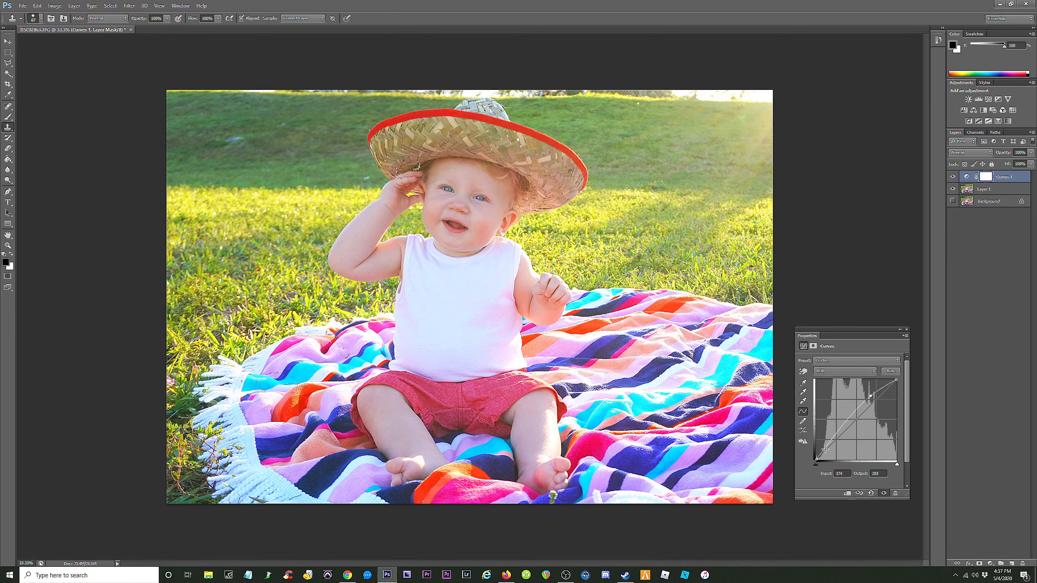
pyautogui.moveTo(824, 449); pyautogui.dragTo(825, 452)
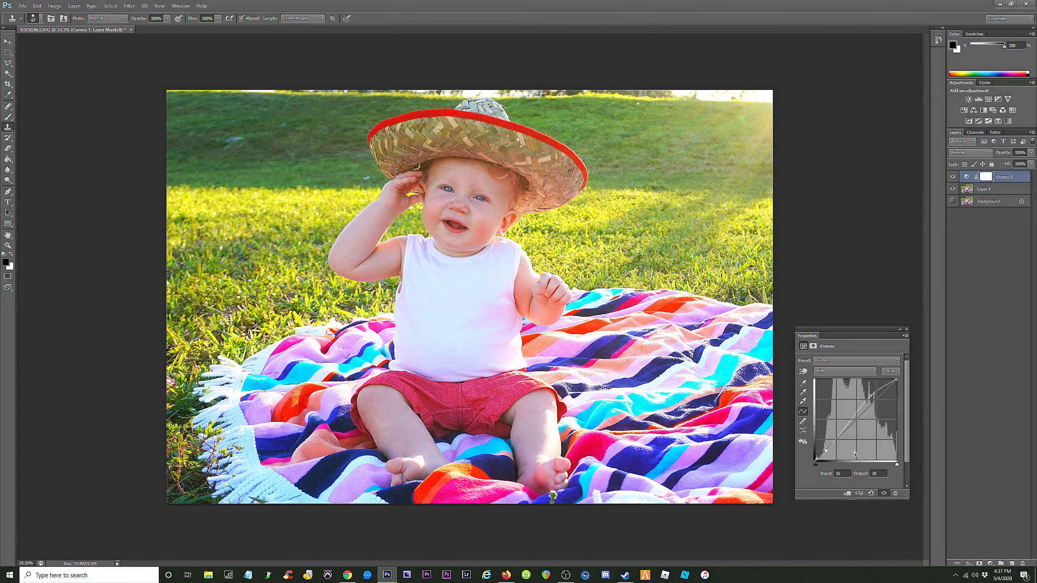
# Compare the photo with and without the Curves adjustment, and close its properties.
pyautogui.click(953, 177)
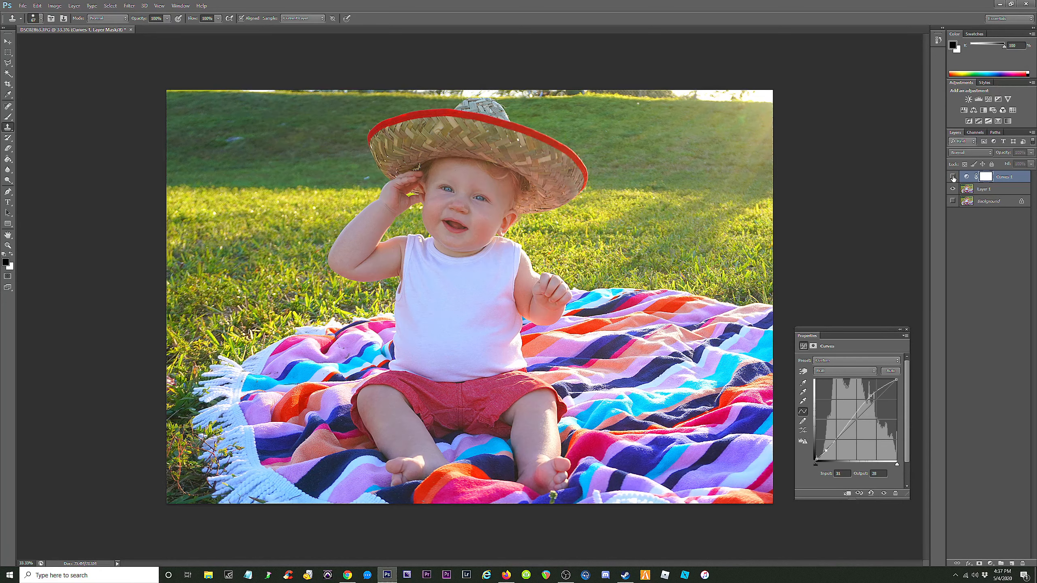
pyautogui.click(952, 177)
pyautogui.click(953, 177)
pyautogui.click(953, 177)
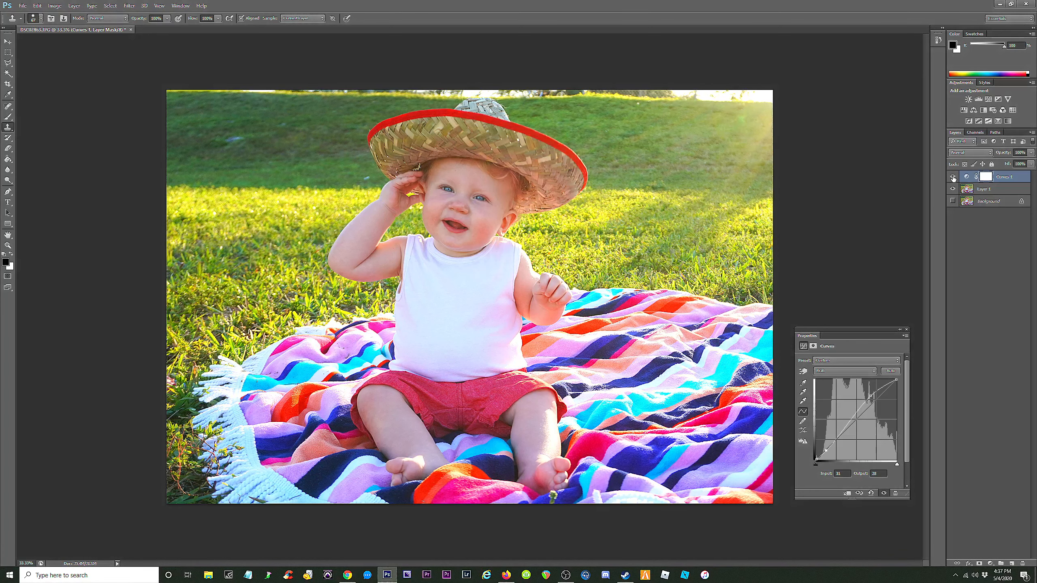
pyautogui.click(906, 329)
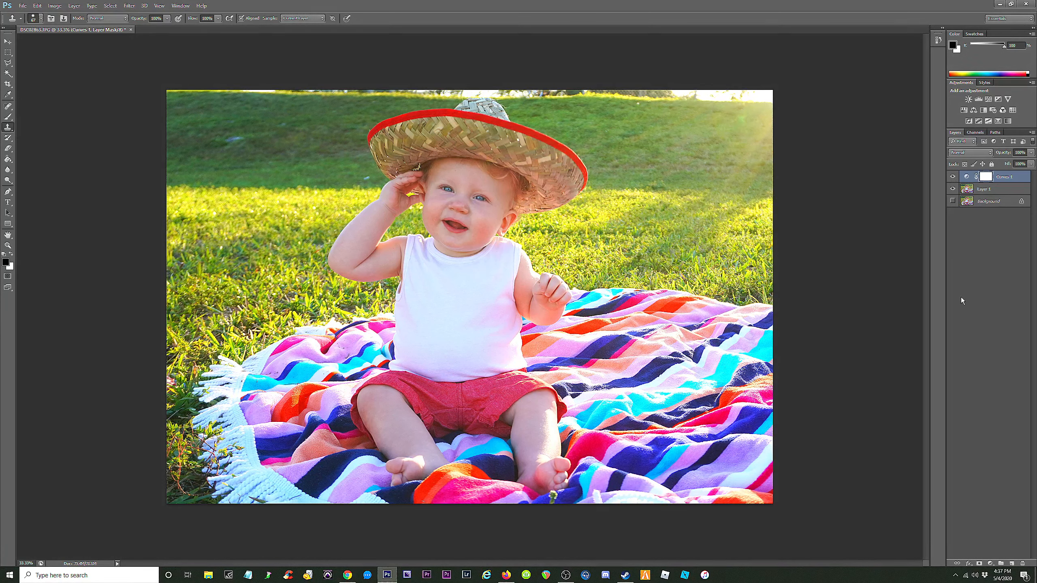
# Add a Hue/Saturation adjustment layer that slightly increases the saturation, and close its properties.
pyautogui.click(990, 564)
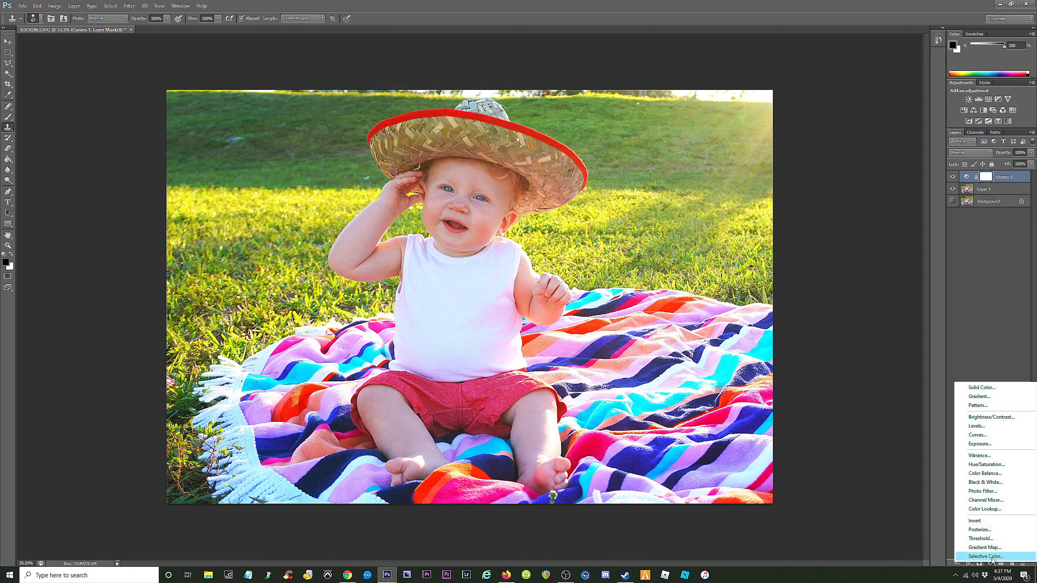
pyautogui.click(996, 465)
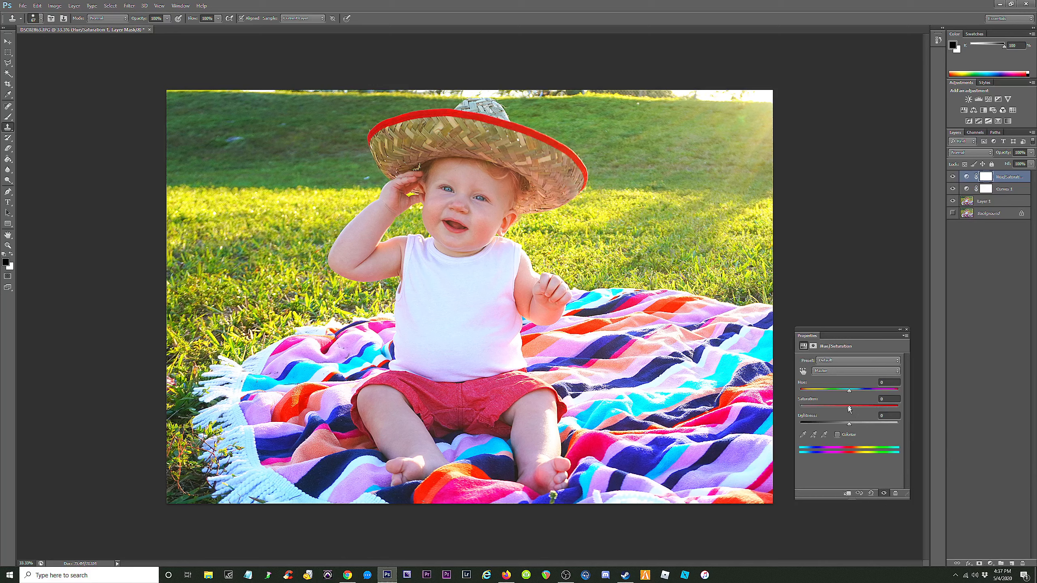
pyautogui.moveTo(850, 409)
pyautogui.mouseDown()
pyautogui.moveTo(905, 407)
pyautogui.moveTo(781, 407)
pyautogui.moveTo(853, 407)
pyautogui.mouseUp()
pyautogui.click(907, 329)
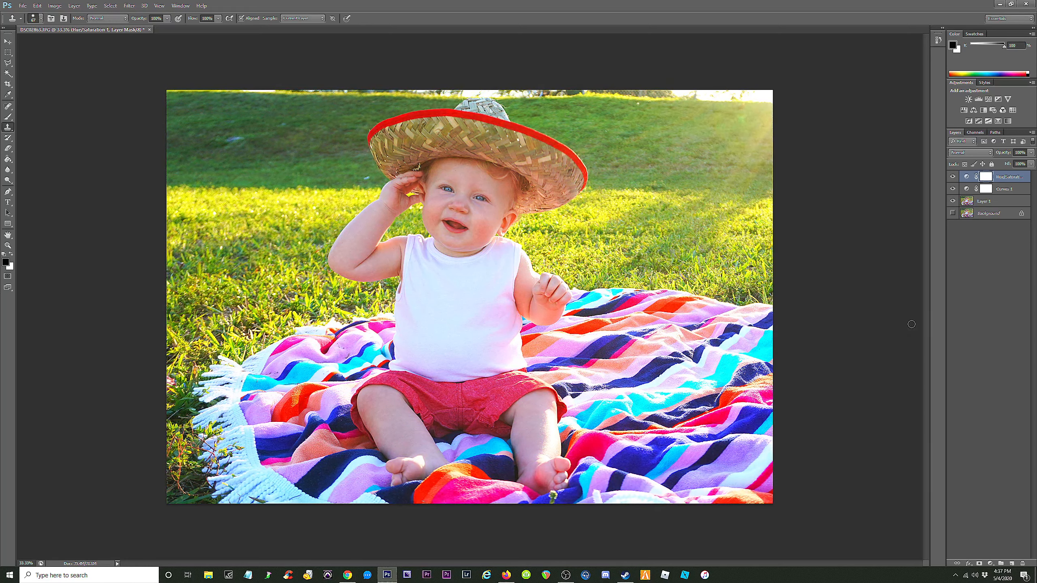
# Compare the photo repeatedly with and without the Hue/Saturation adjustment, leaving the adjustment visible.
pyautogui.click(953, 177)
pyautogui.click(953, 177)
pyautogui.click(953, 178)
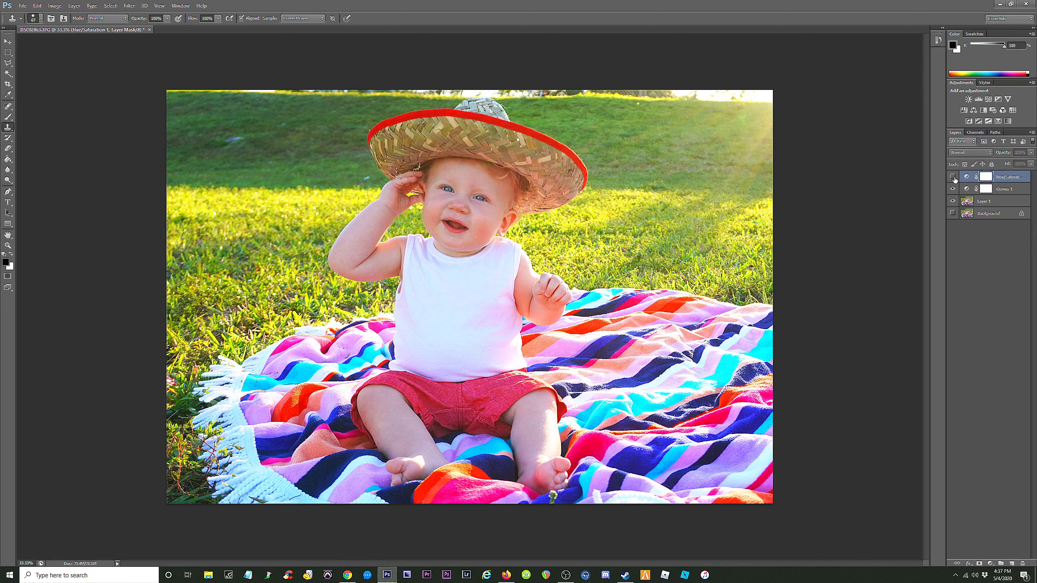
pyautogui.click(953, 178)
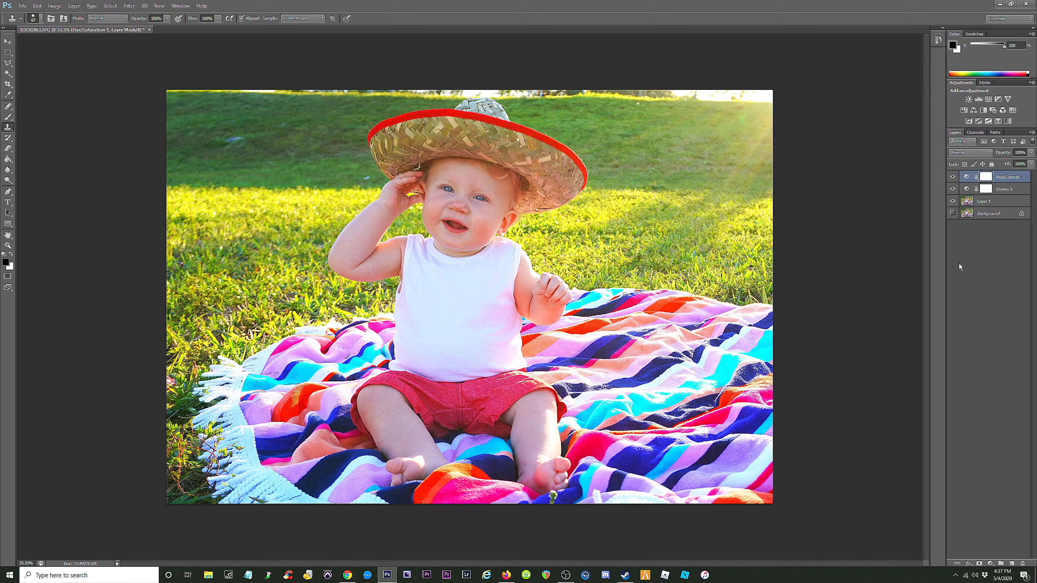
pyautogui.click(953, 177)
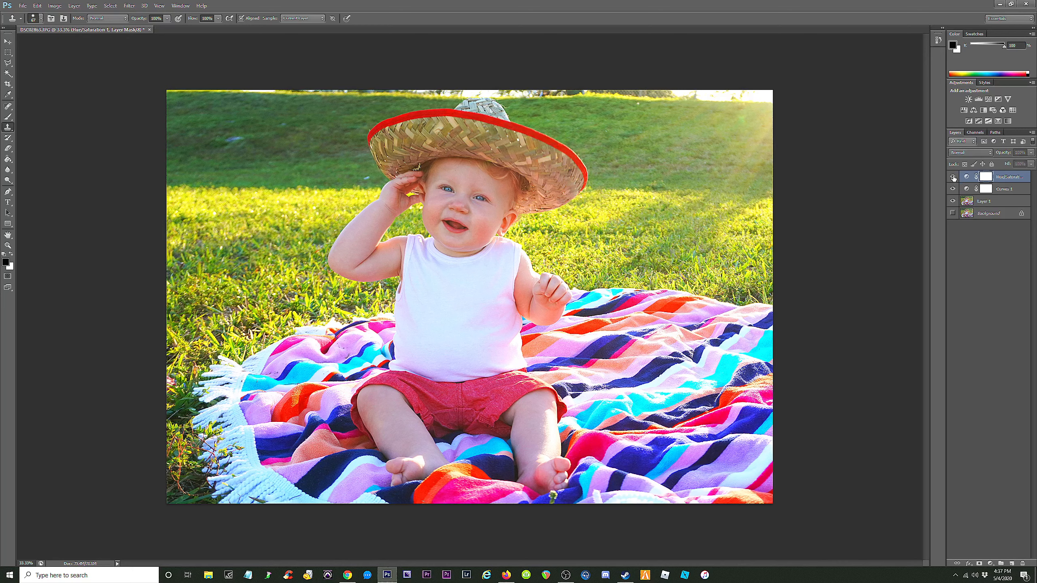
pyautogui.click(952, 177)
pyautogui.click(953, 178)
pyautogui.click(954, 178)
pyautogui.click(953, 177)
pyautogui.click(952, 178)
pyautogui.click(952, 177)
pyautogui.click(952, 177)
pyautogui.click(952, 177)
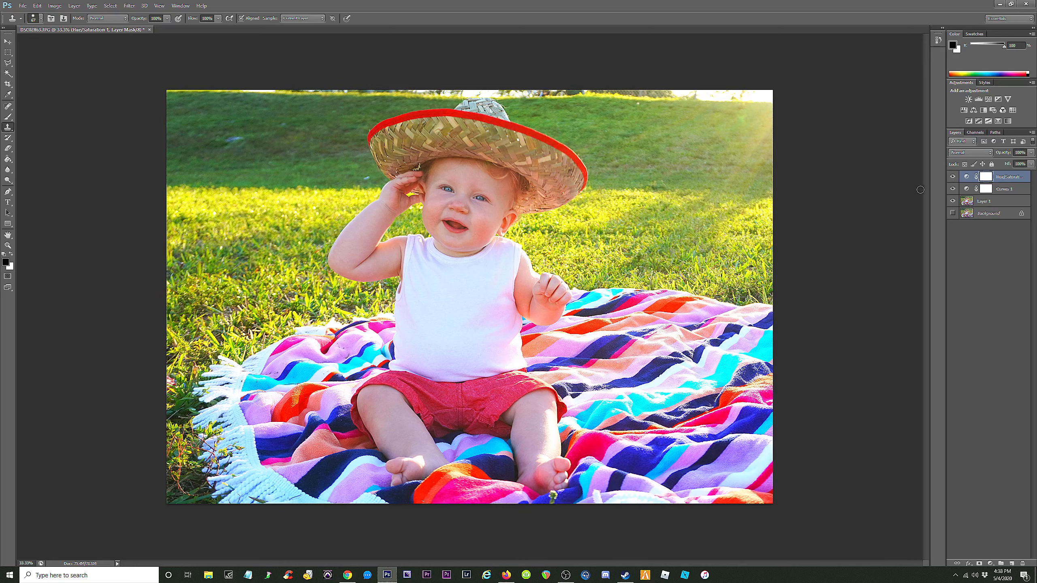
# Start the Unsharp Mask filter on Layer 1 and bring the baby's face into close-up at 200%.
pyautogui.click(986, 202)
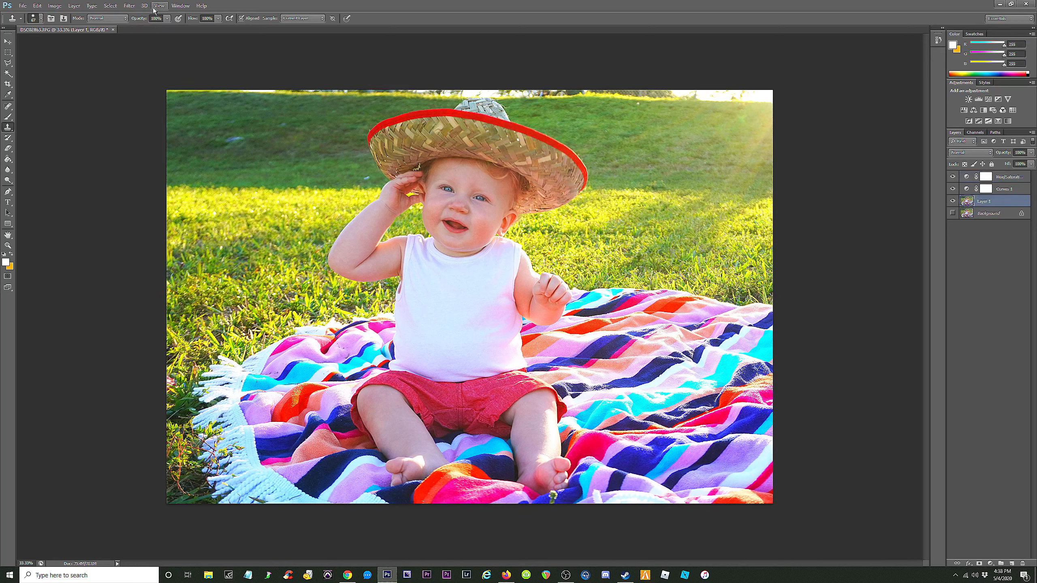
pyautogui.click(129, 5)
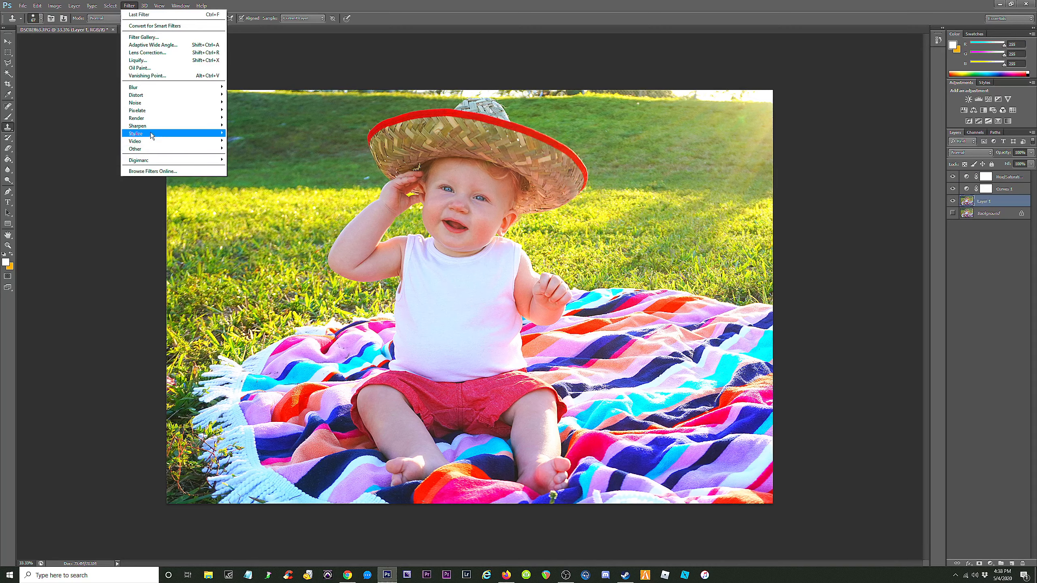
pyautogui.moveTo(163, 128)
pyautogui.click(249, 157)
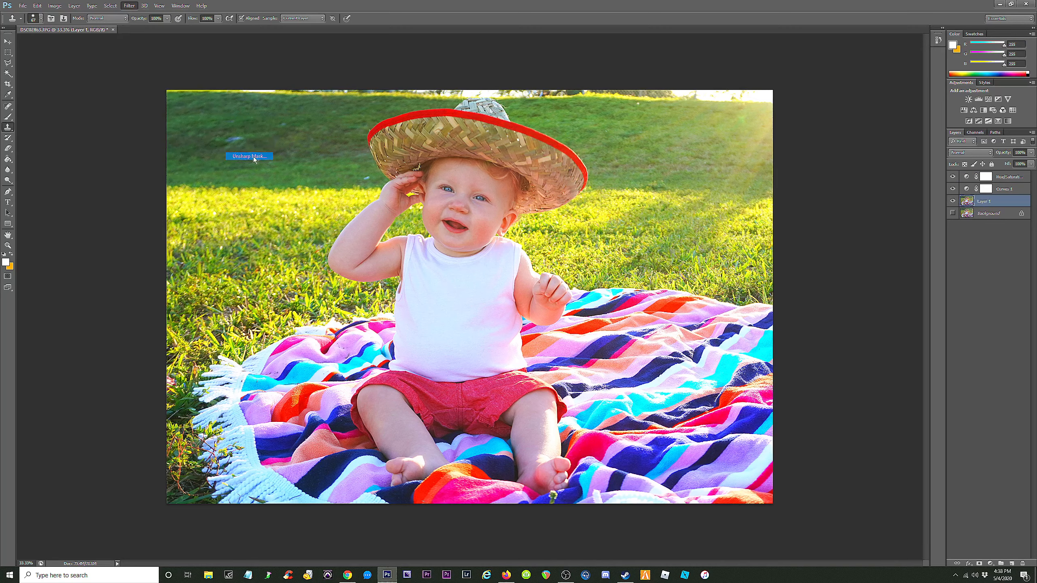
pyautogui.hotkey('ctrl', '+')
pyautogui.hotkey('ctrl', '+')
pyautogui.hotkey('ctrl', '+')
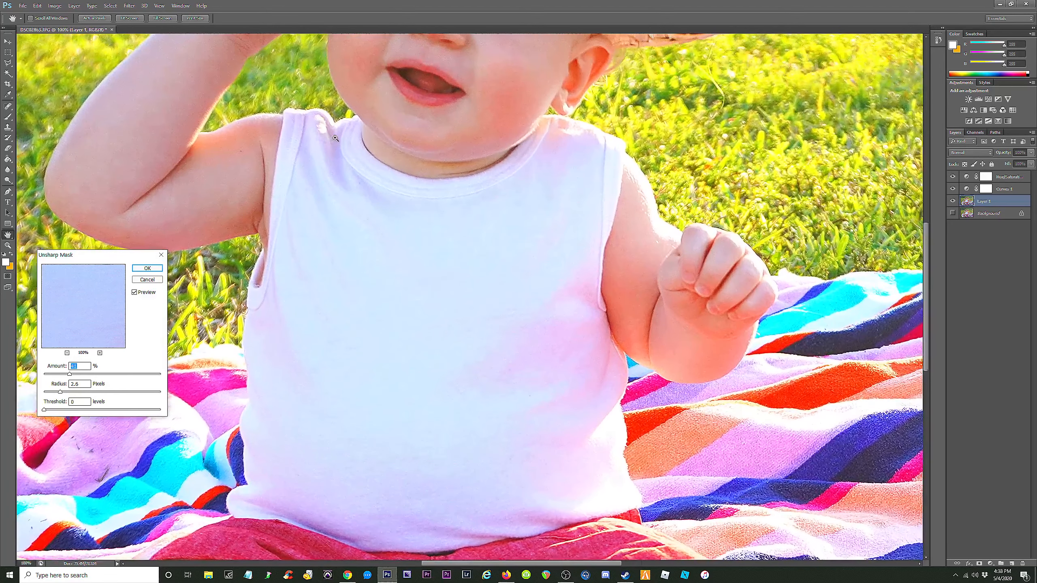
pyautogui.moveTo(923, 345); pyautogui.dragTo(920, 270)
pyautogui.hotkey('ctrl', '+')
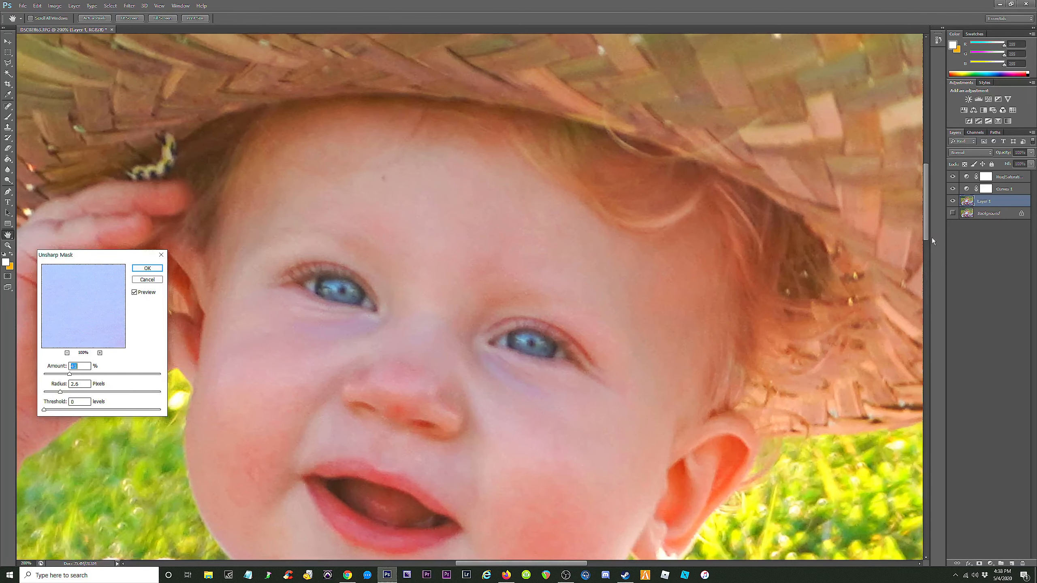
pyautogui.moveTo(926, 223); pyautogui.dragTo(927, 243)
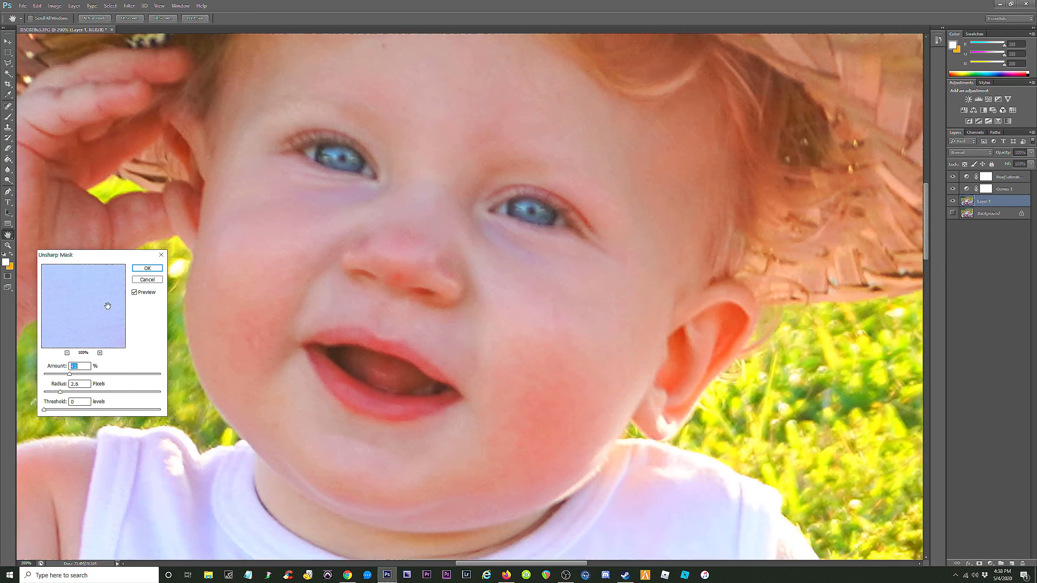
# Compare the sharpening preview on and off, and apply Unsharp Mask with Amount 75%, Radius 5.8 pixels and Threshold 0.
pyautogui.click(134, 292)
pyautogui.click(134, 292)
pyautogui.hotkey('ctrl', '-')
pyautogui.hotkey('ctrl', '-')
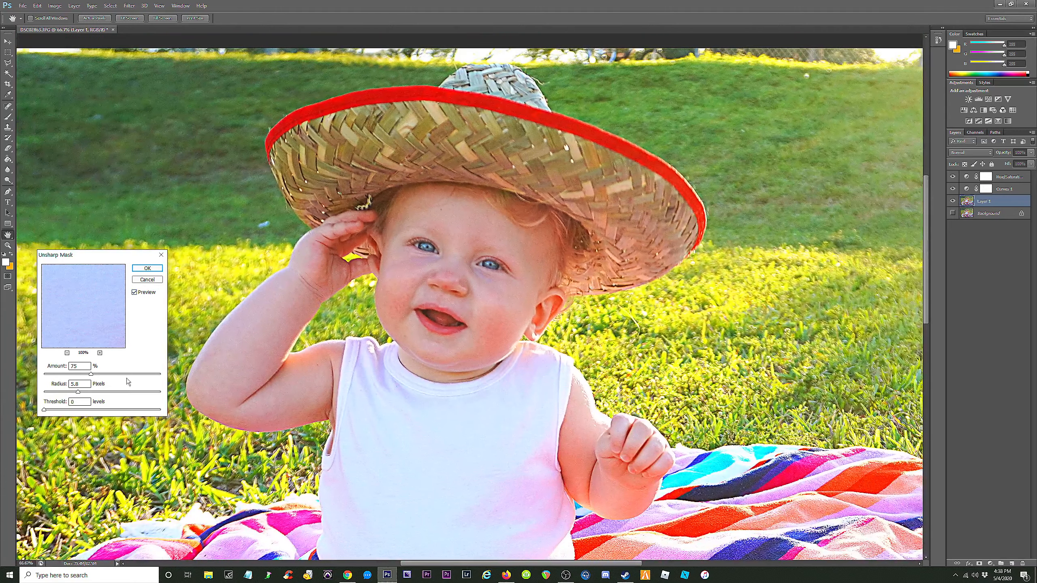
pyautogui.click(148, 269)
pyautogui.press('s')
pyautogui.hotkey('ctrl', '-')
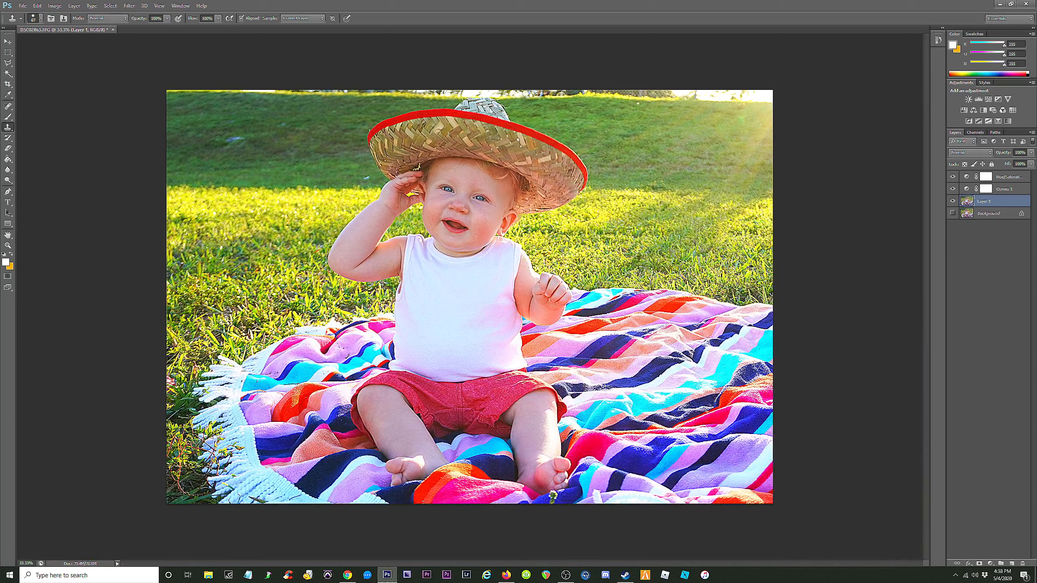
# Save the layered photo to the desktop as a PSD named "Mexican" plus the child's first name, with Maximize Compatibility on.
pyautogui.click(23, 5)
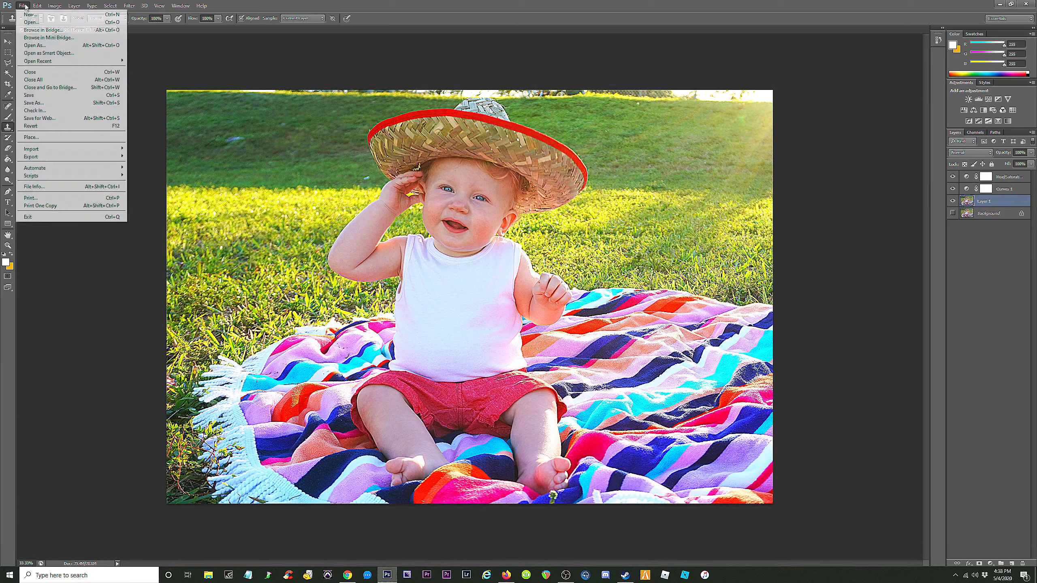
pyautogui.click(42, 104)
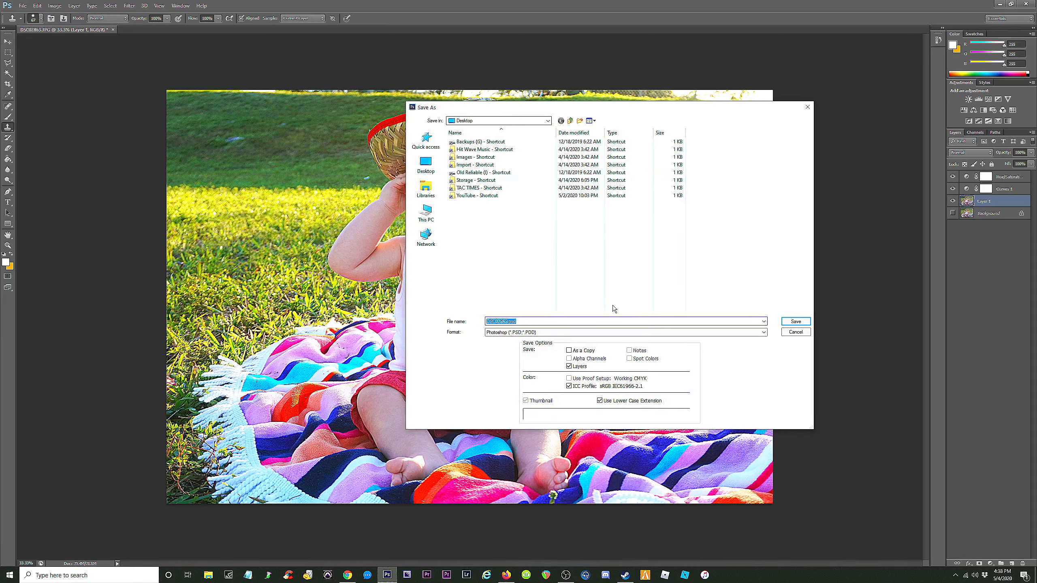
pyautogui.write('Mexican Mason')
pyautogui.press('Return')
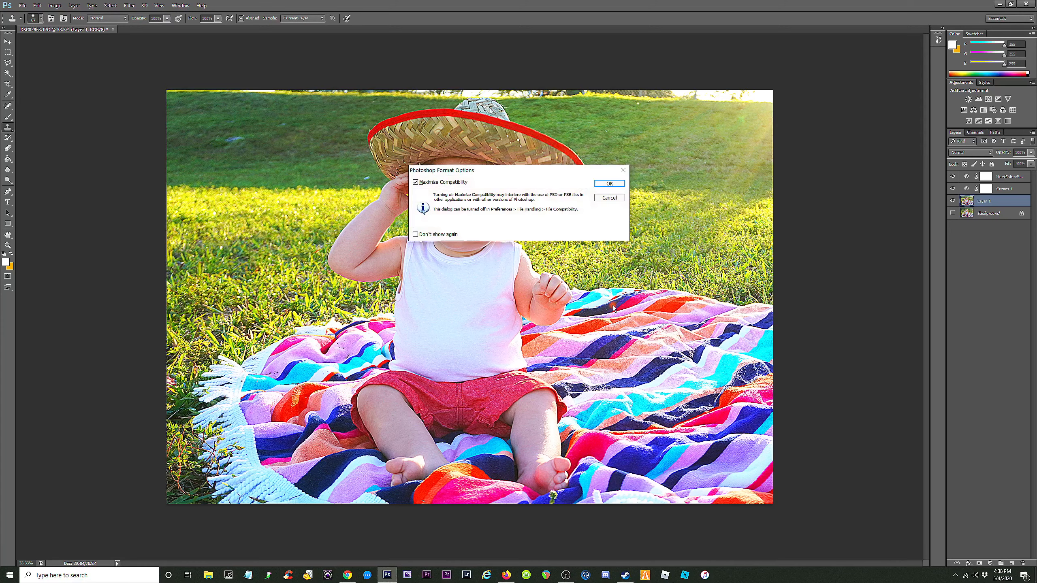
pyautogui.click(609, 184)
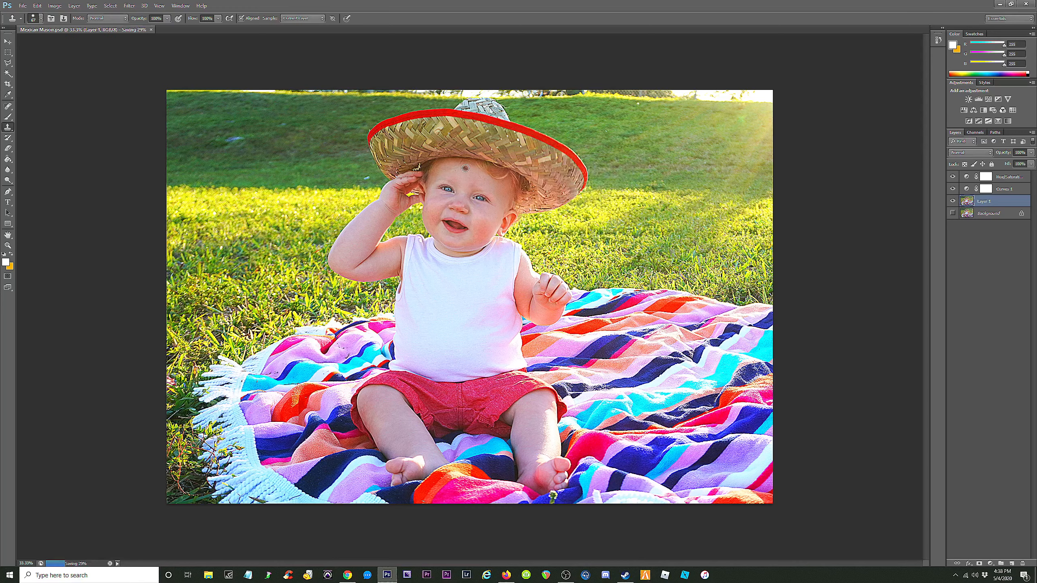
# Save a JPEG copy to the desktop under the same name, with Maximum quality and the Progressive format at 3 scans.
pyautogui.click(29, 6)
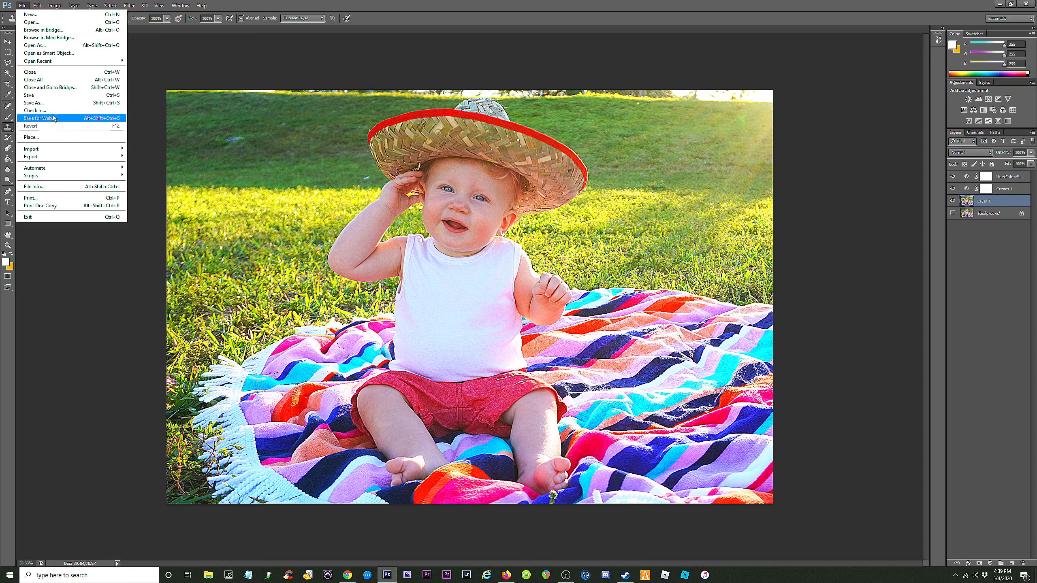
pyautogui.click(34, 102)
pyautogui.click(583, 333)
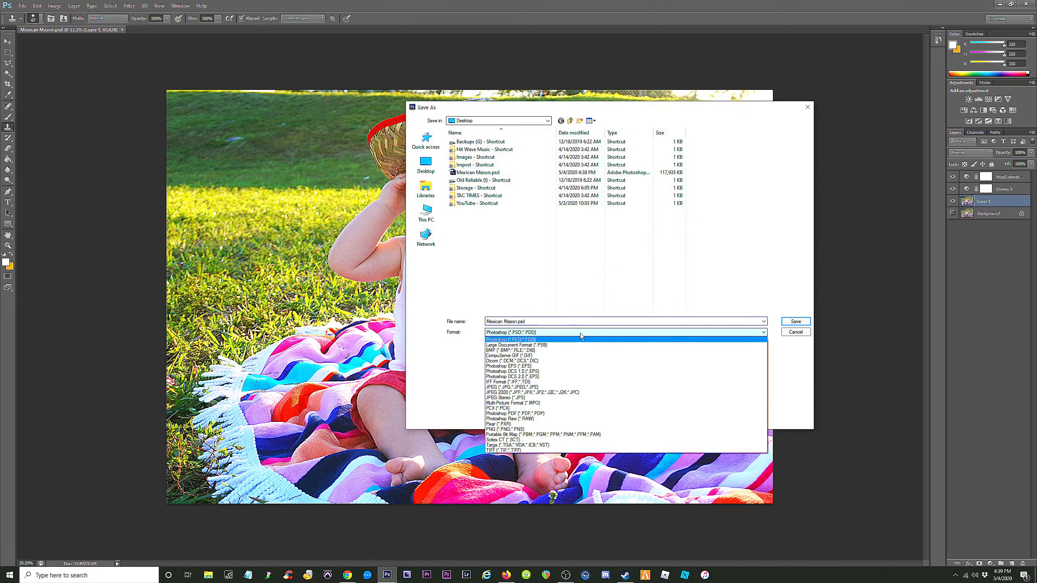
pyautogui.click(535, 388)
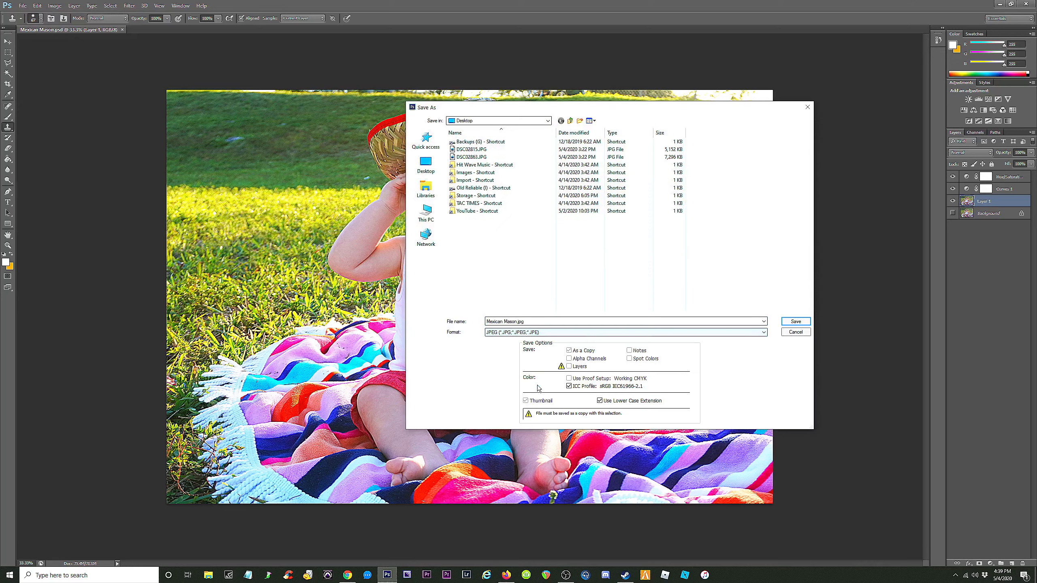
pyautogui.click(795, 322)
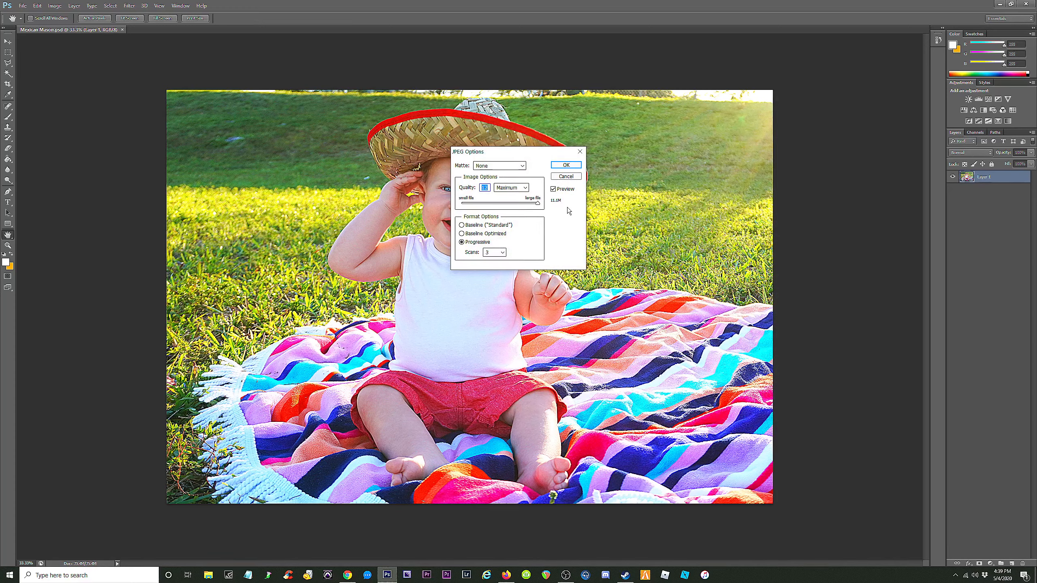
pyautogui.click(568, 164)
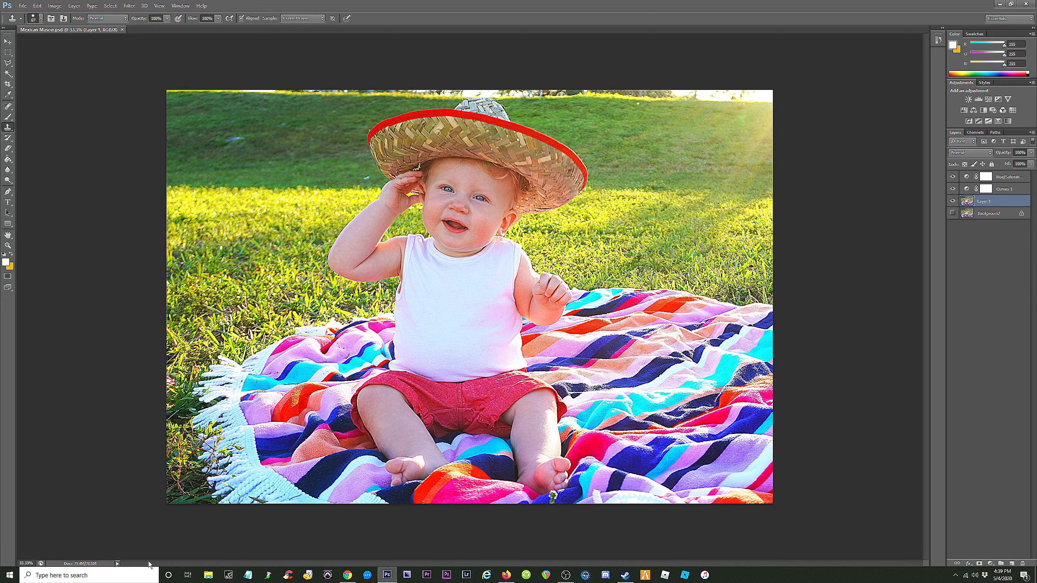
# Switch to Chrome, search Google for "fake mustach" in a new tab, and show the image results for fake mustache.
pyautogui.click(12, 53)
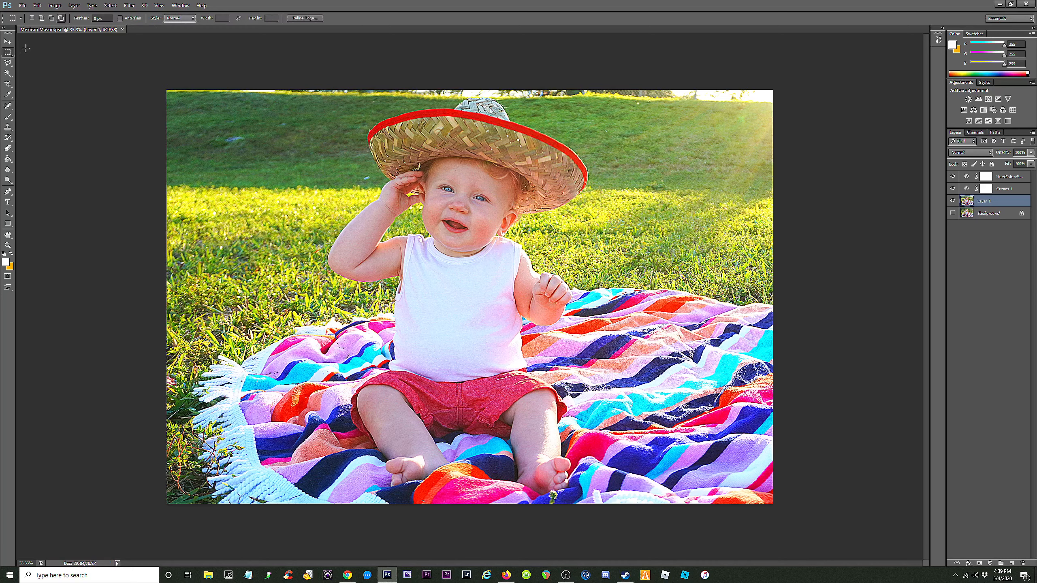
pyautogui.click(347, 575)
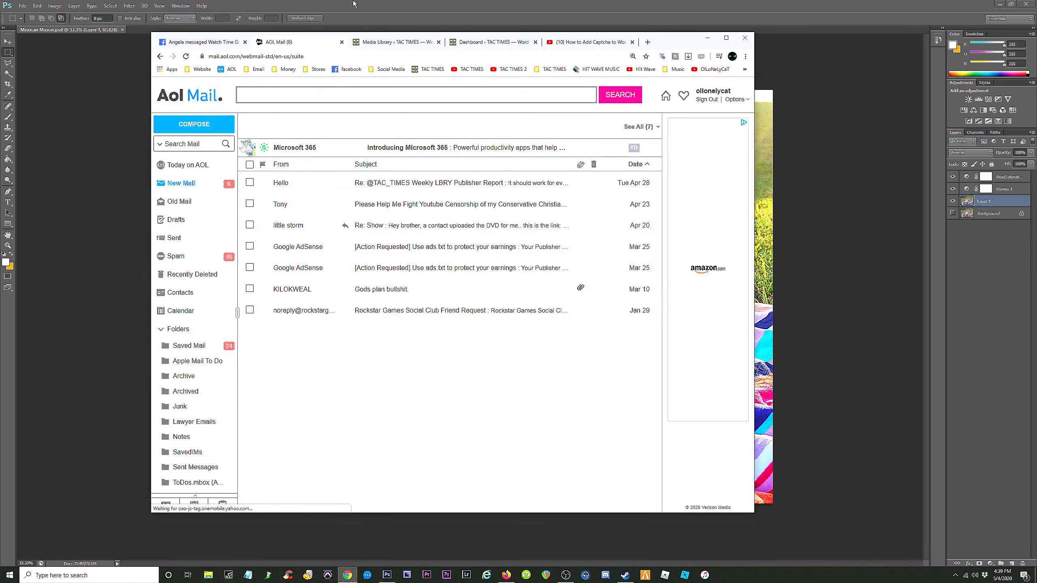
pyautogui.click(647, 42)
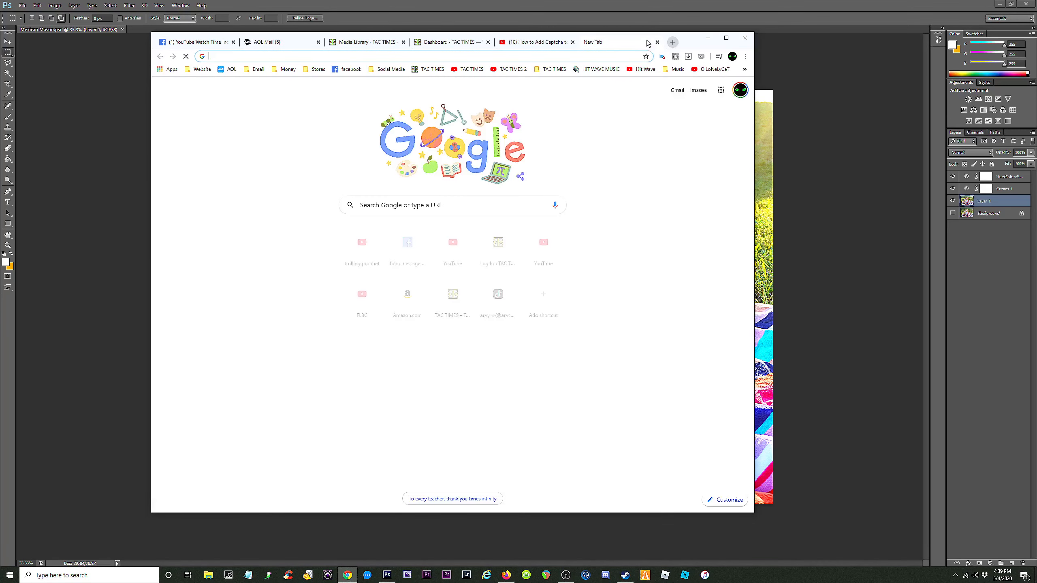
pyautogui.click(391, 204)
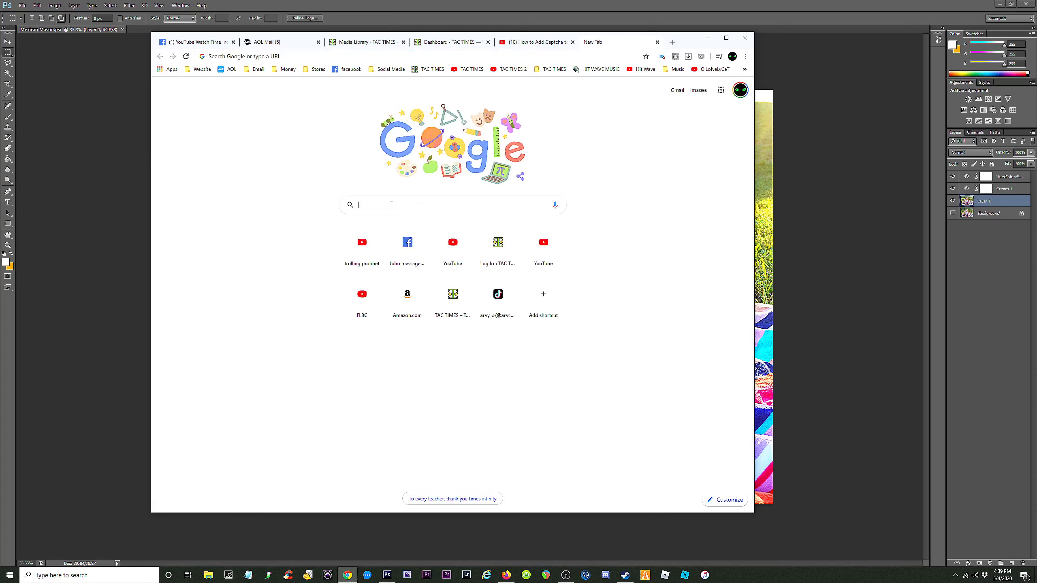
pyautogui.write('fake ')
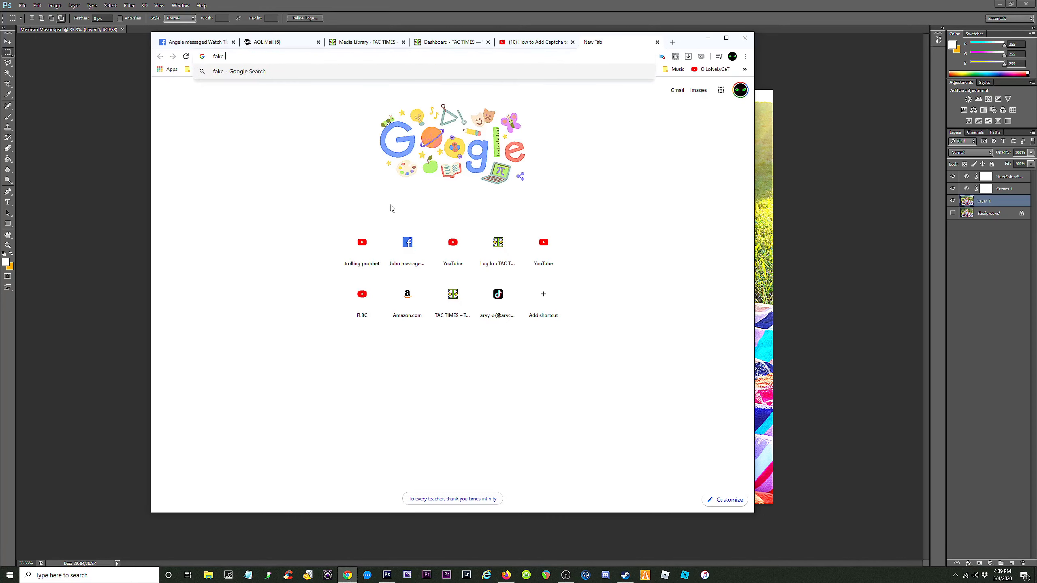
pyautogui.write('mustach')
pyautogui.press('Return')
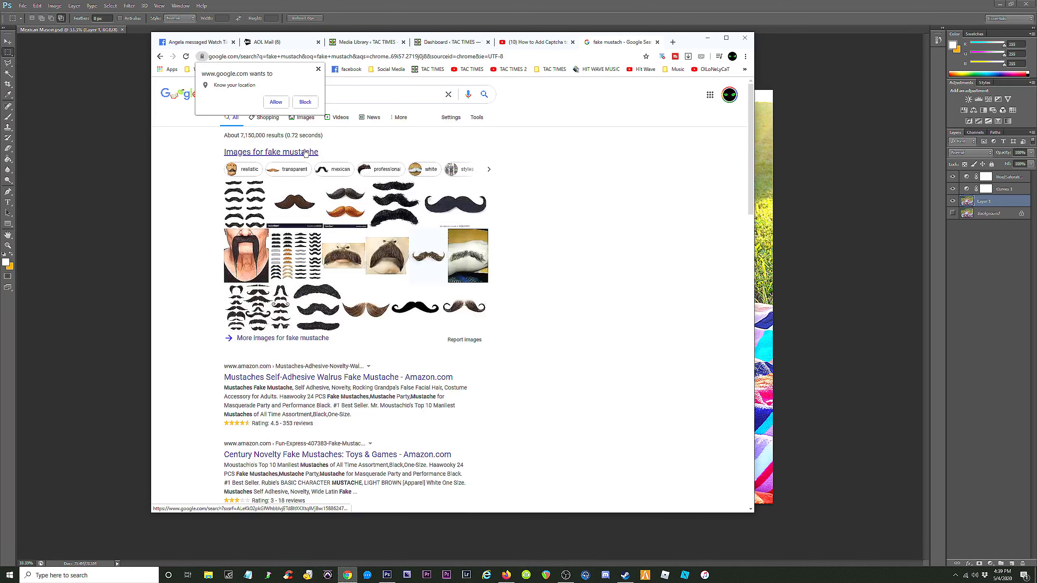
pyautogui.click(306, 153)
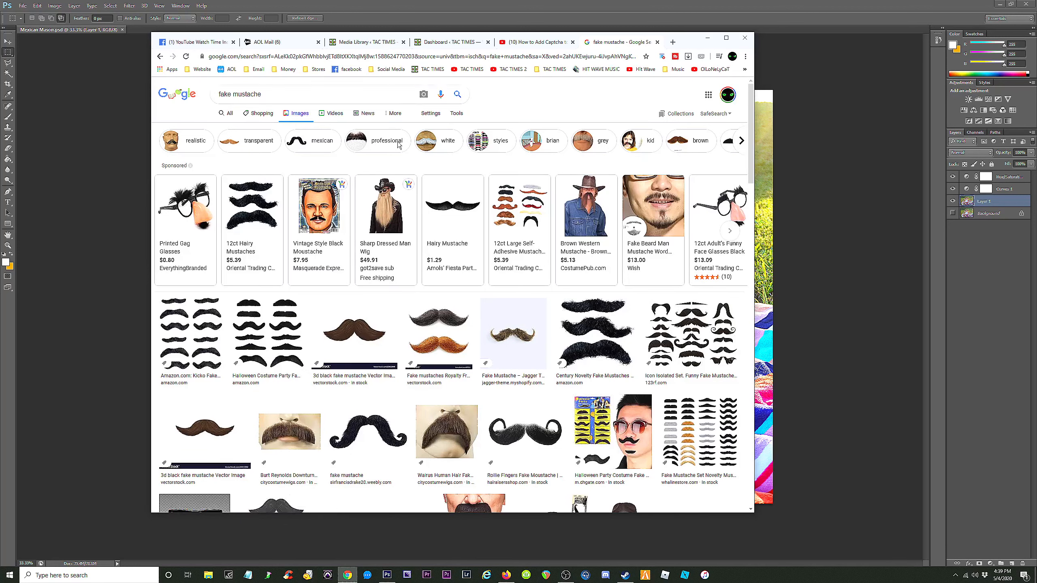
# Refine the image search to "fake mustache png".
pyautogui.click(281, 95)
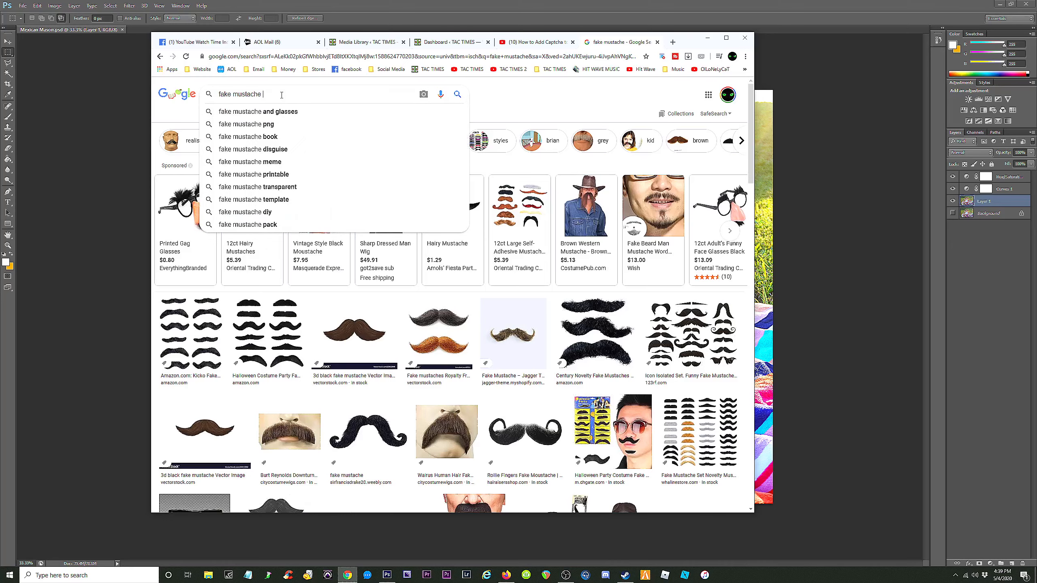
pyautogui.write('png')
pyautogui.press('Return')
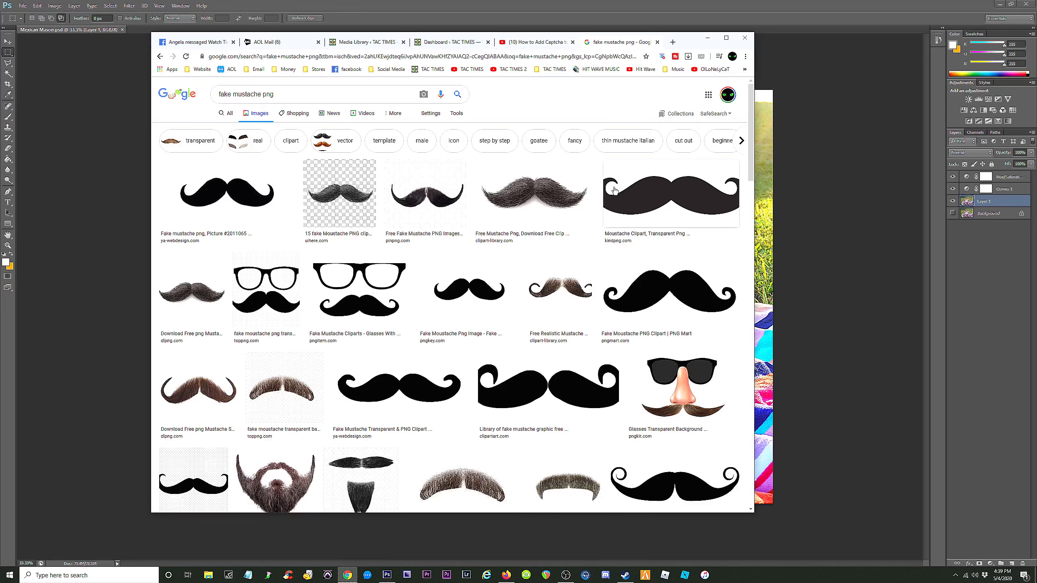
# Preview several realistic mustaches from the results, ending with the brown transparent-background mustache from TopPNG.
pyautogui.click(547, 191)
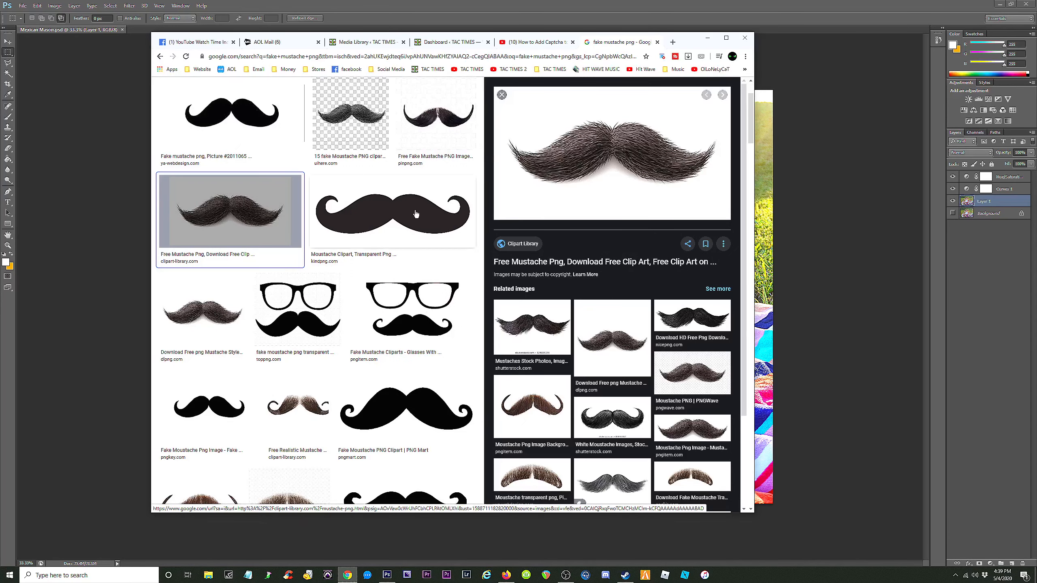
pyautogui.click(250, 199)
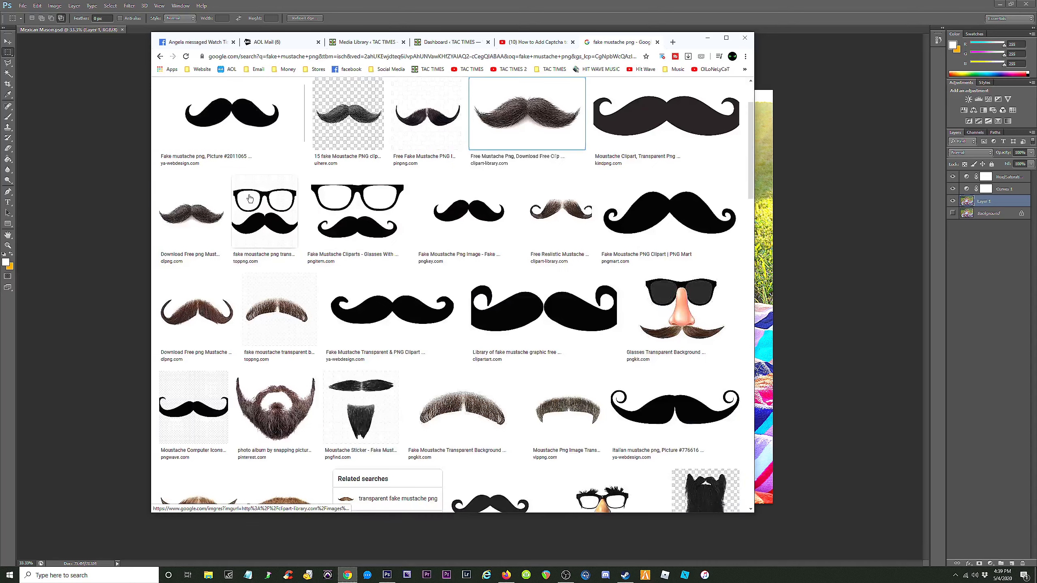
pyautogui.scroll(2, 464, 183)
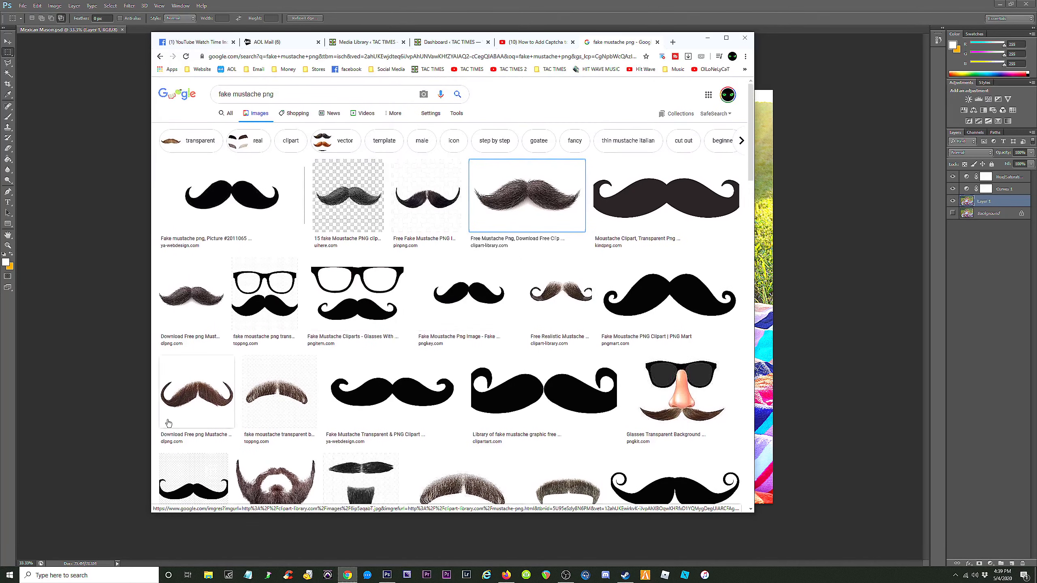
pyautogui.click(197, 390)
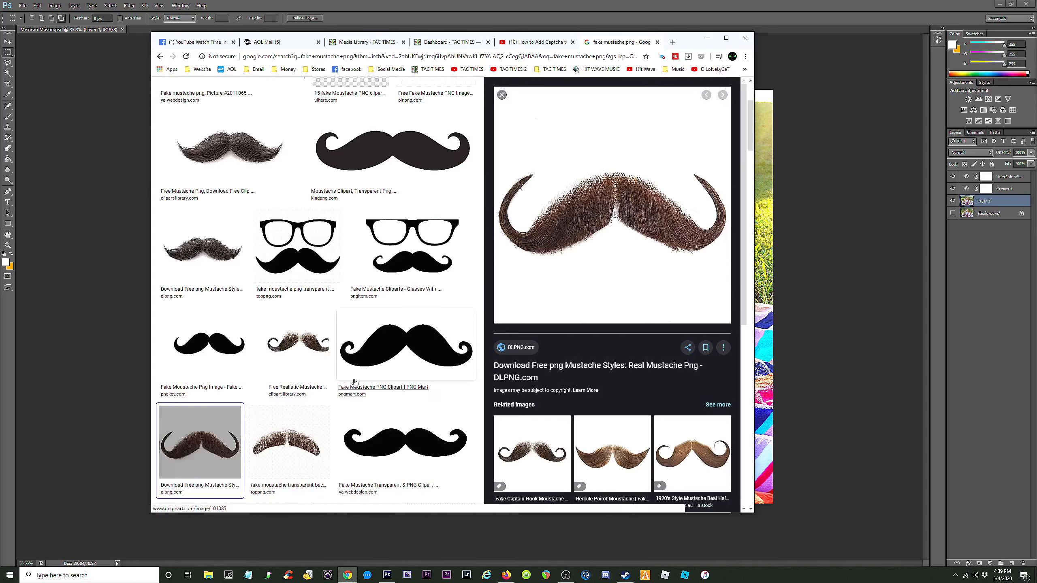
pyautogui.click(291, 433)
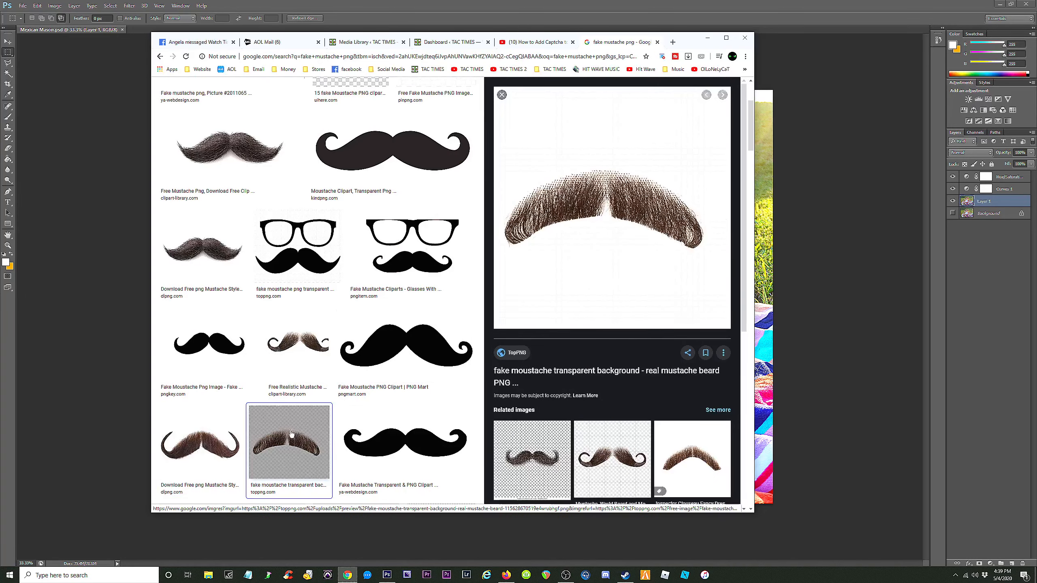
# Restore Photoshop to a smaller window and open DSC02815.JPG from the desktop to compare its mustache with the TopPNG preview.
pyautogui.moveTo(688, 38); pyautogui.dragTo(703, 77)
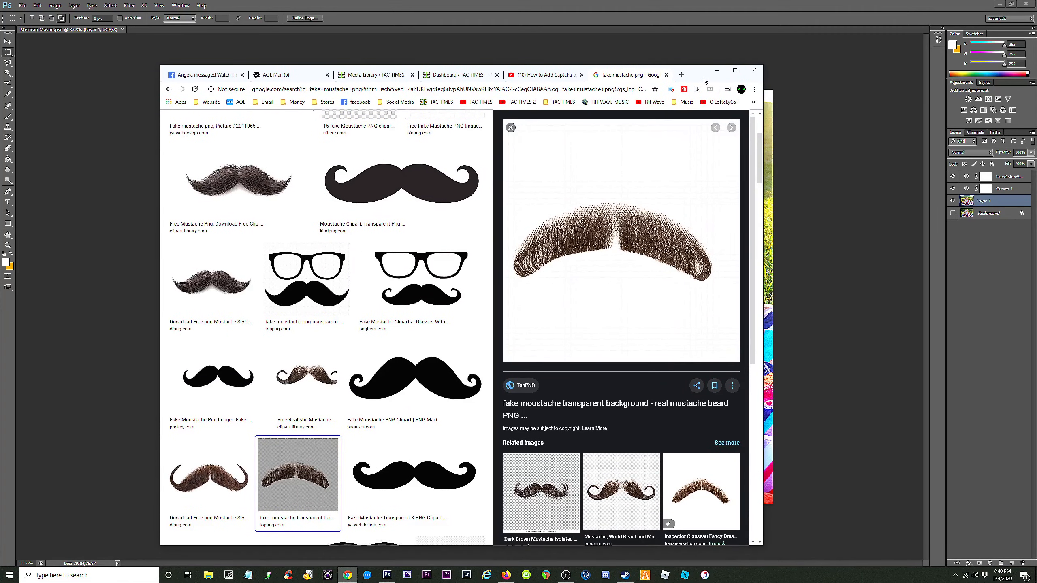
pyautogui.click(1011, 3)
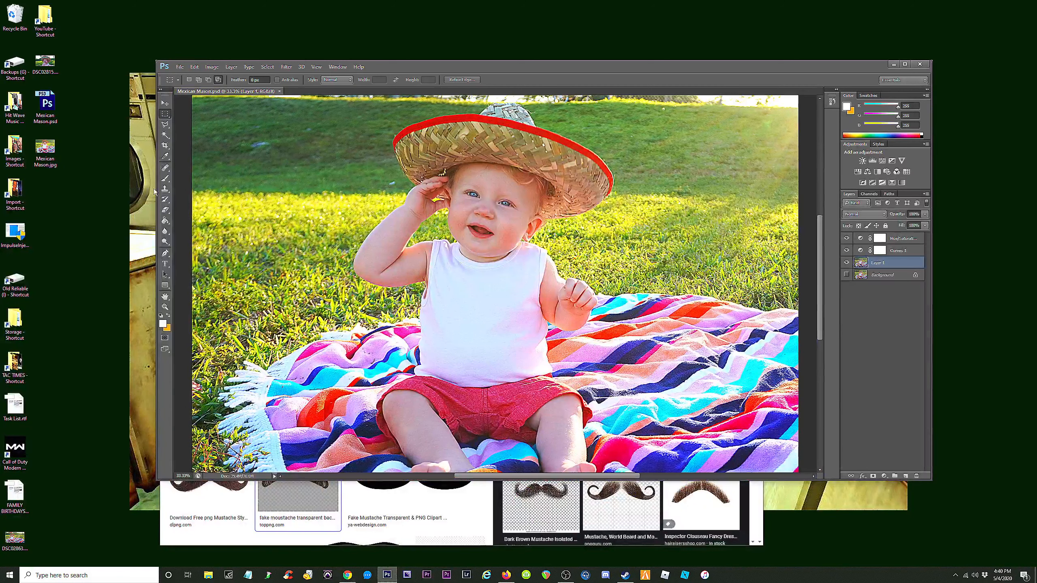
pyautogui.doubleClick(45, 62)
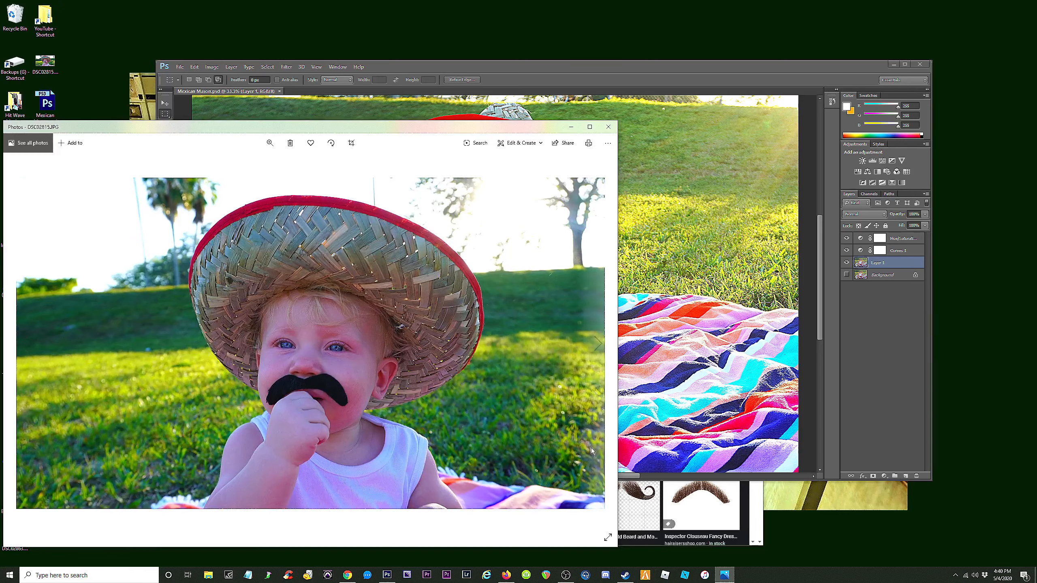
pyautogui.click(348, 575)
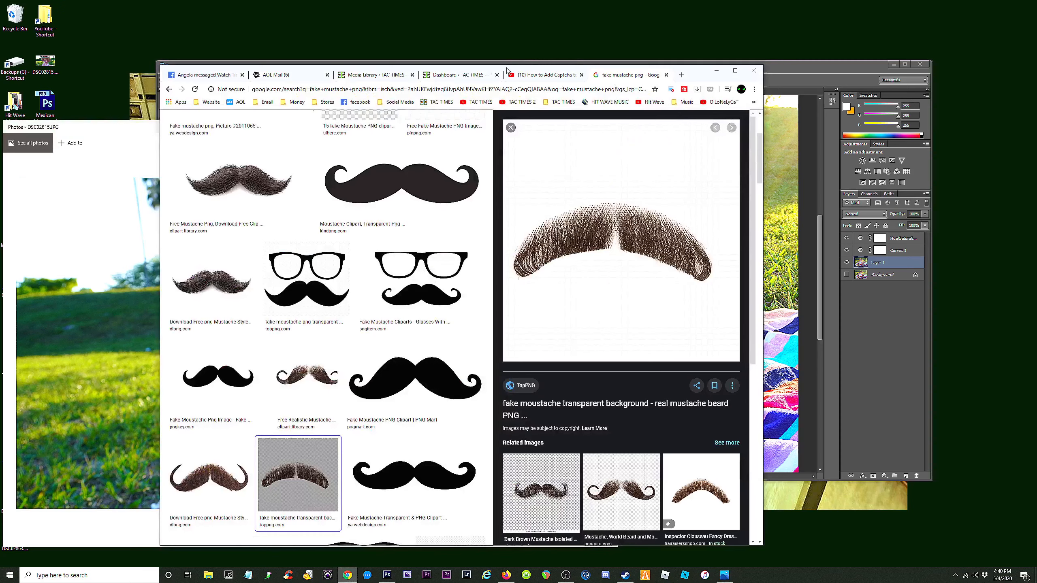
pyautogui.moveTo(707, 80); pyautogui.dragTo(760, 52)
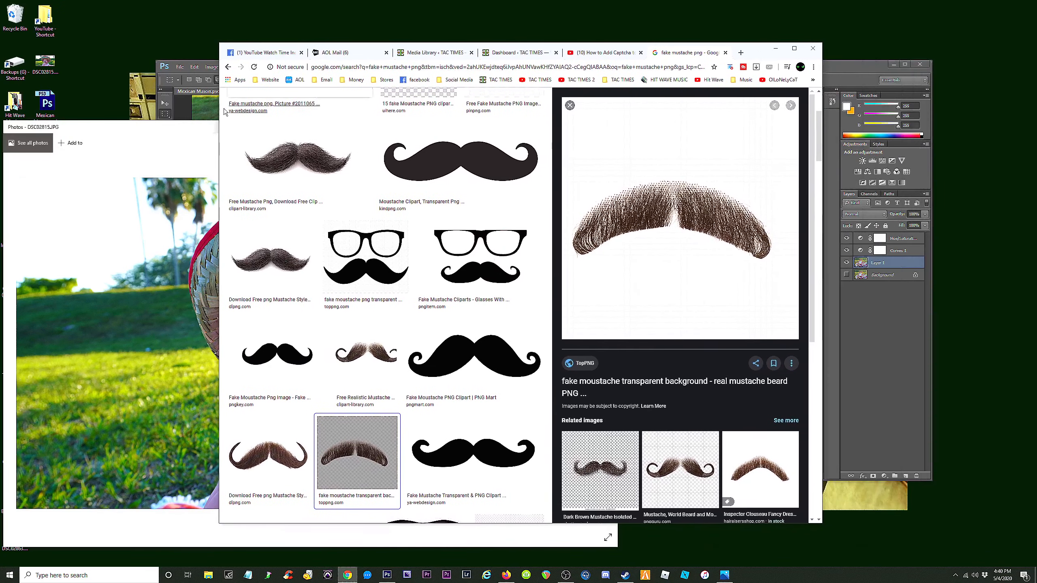
pyautogui.click(178, 128)
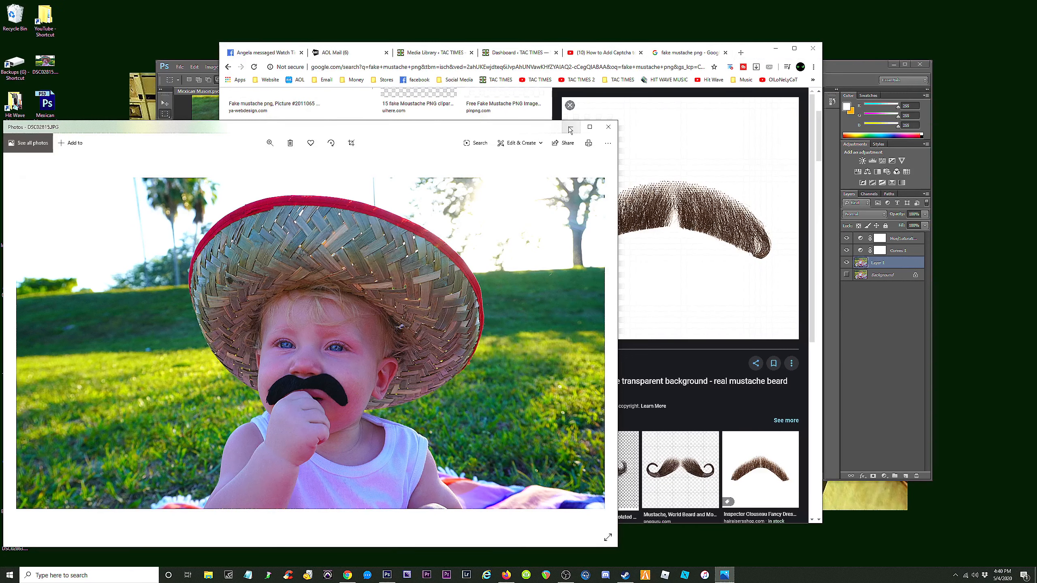
pyautogui.click(571, 130)
# Save the previewed TopPNG mustache image to the desktop as a PNG under its suggested file name.
pyautogui.rightClick(631, 180)
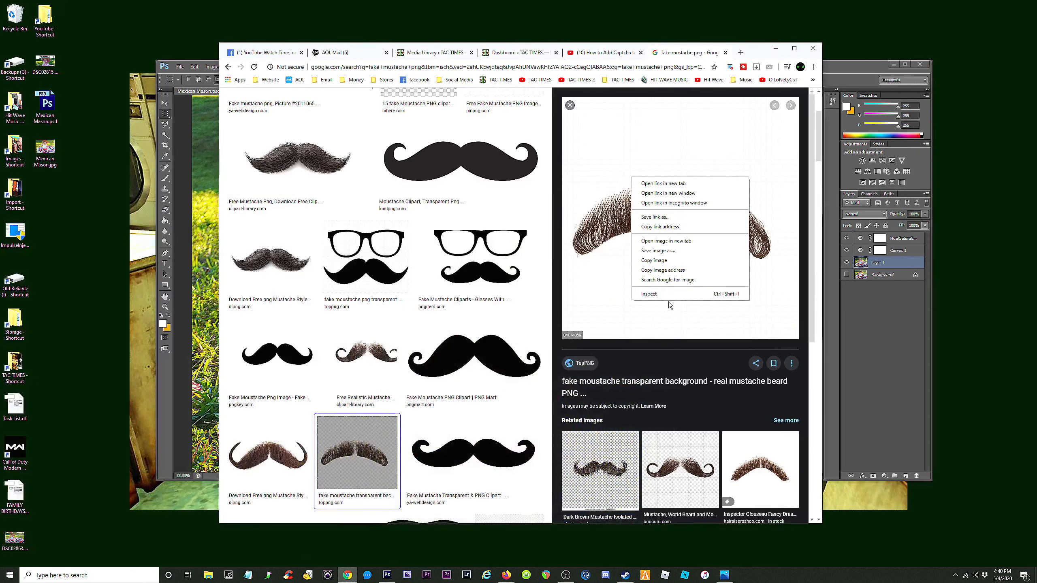
pyautogui.click(670, 250)
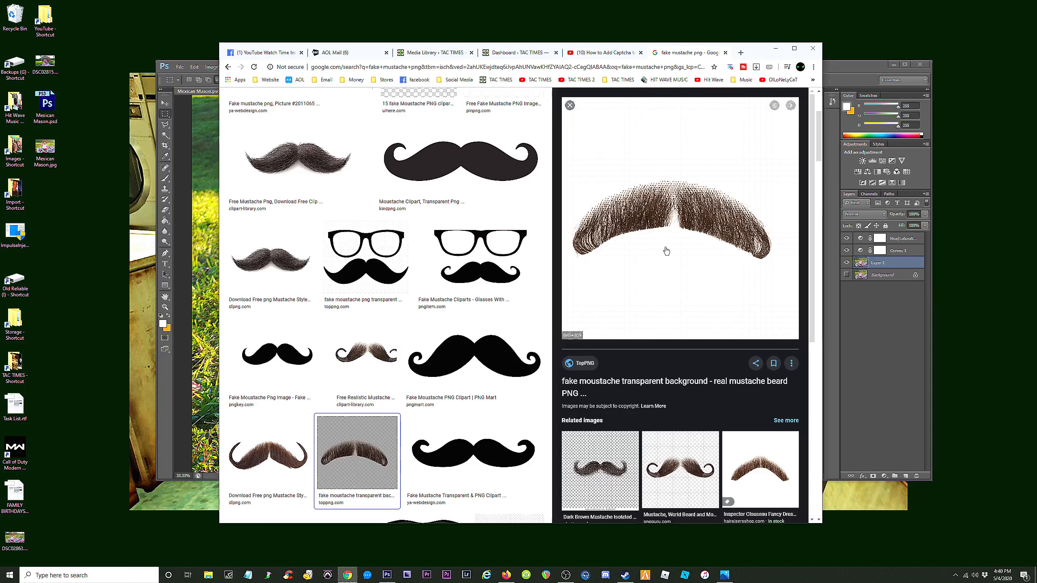
pyautogui.rightClick(626, 232)
pyautogui.press('v')
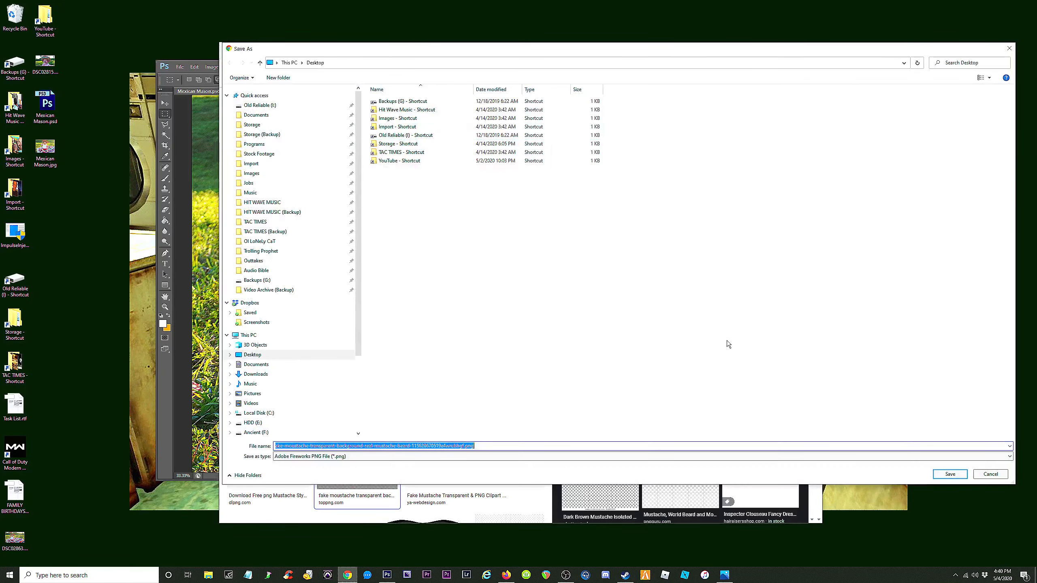
pyautogui.click(950, 474)
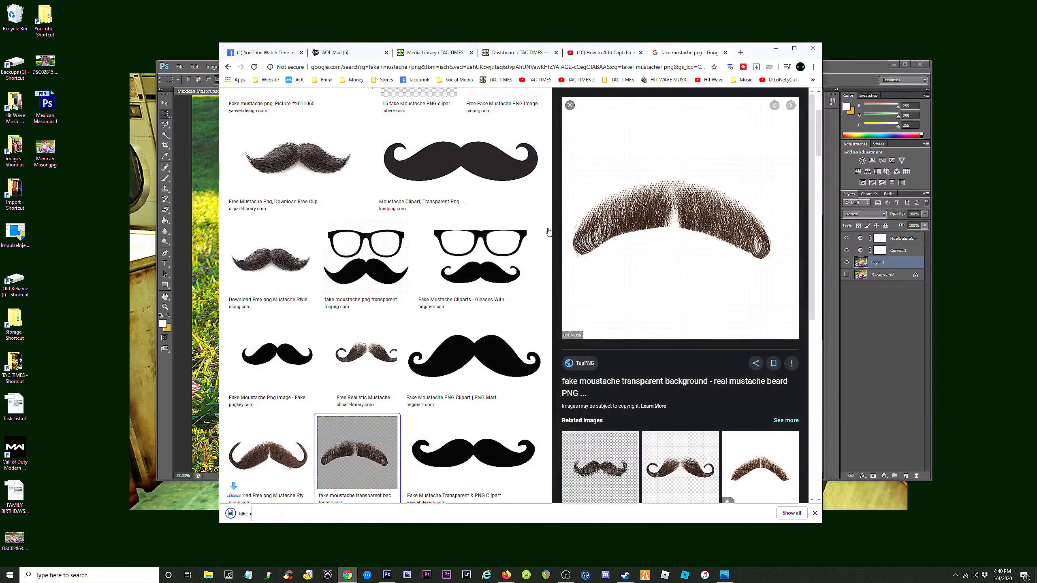
pyautogui.click(776, 48)
pyautogui.moveTo(45, 188); pyautogui.dragTo(506, 293)
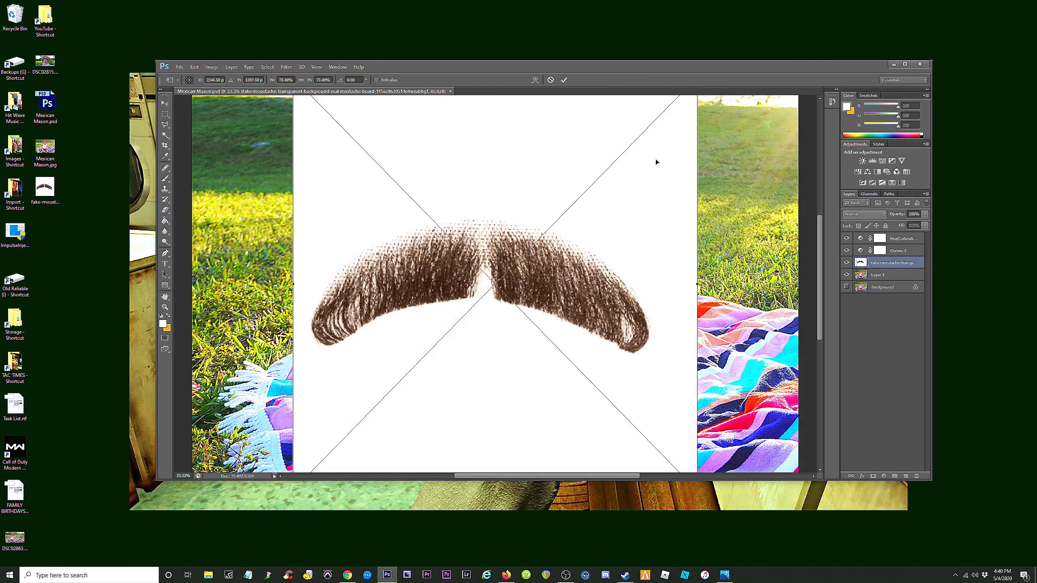
pyautogui.press('Escape')
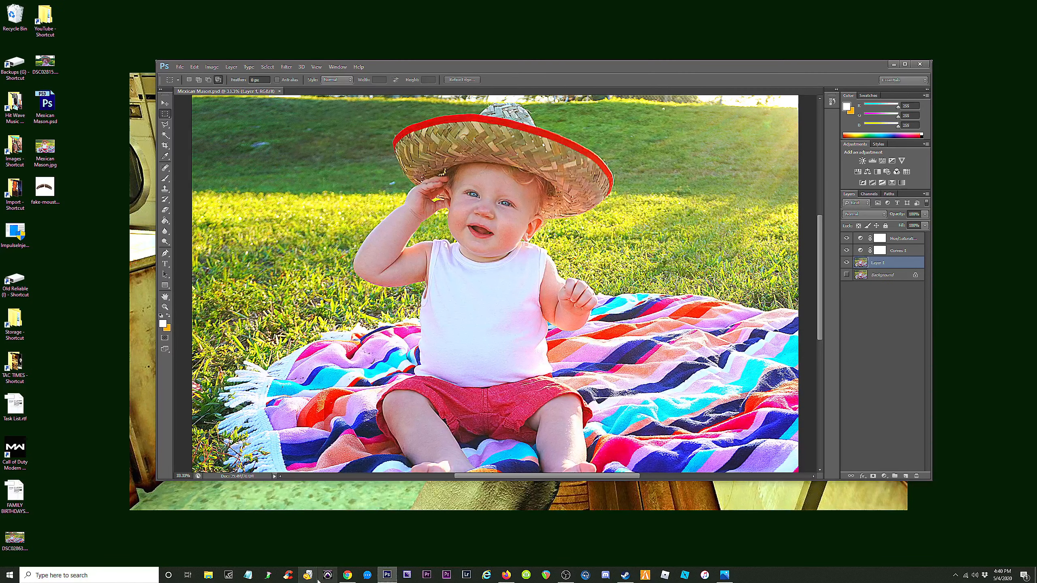
# Switch back to Chrome and look through the "fake mustache png" image results for other realistic mustaches.
pyautogui.click(347, 575)
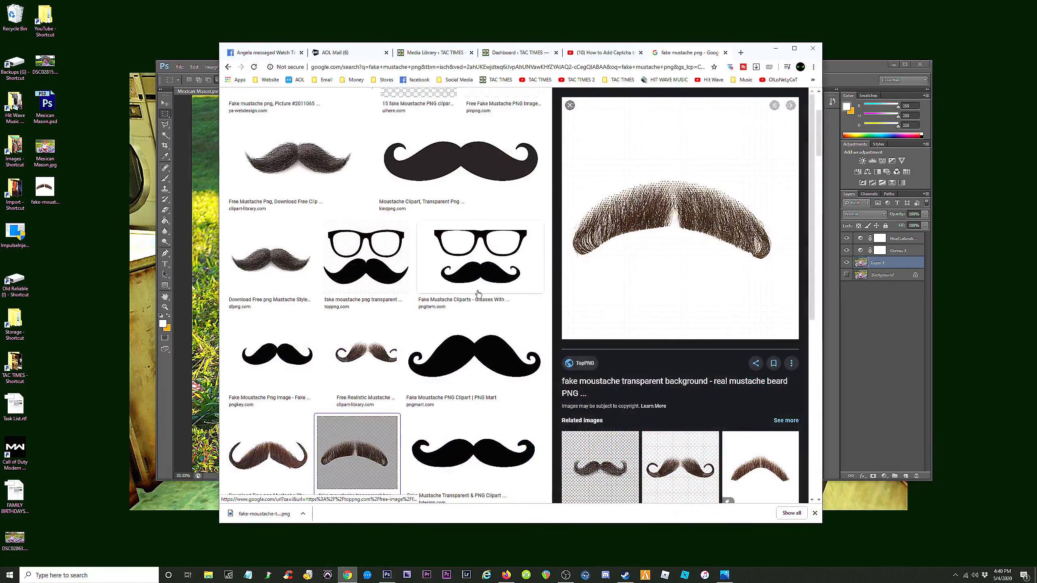
pyautogui.scroll(-3, 478, 293)
pyautogui.scroll(-8, 478, 293)
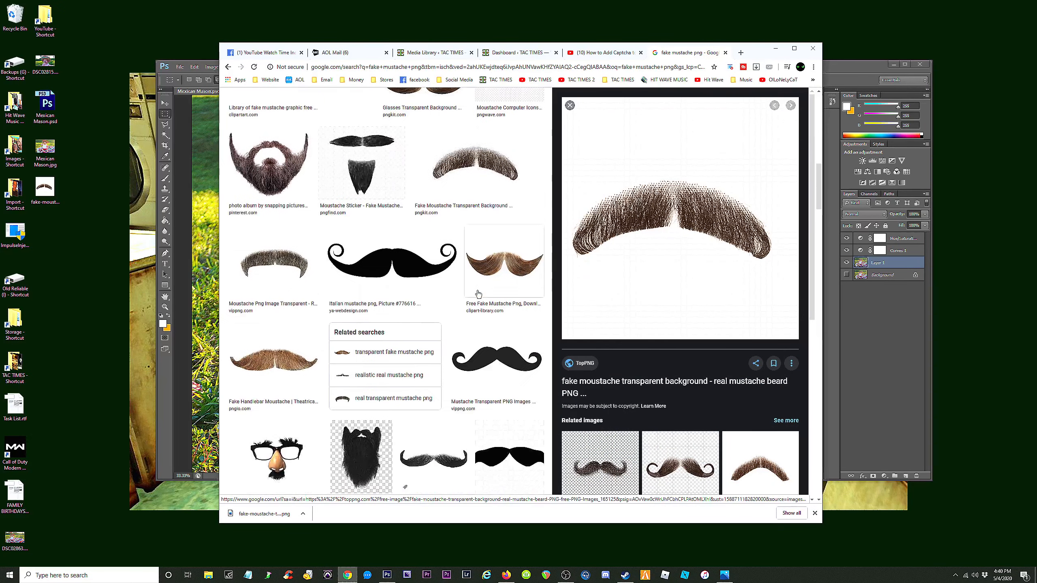
pyautogui.scroll(-8, 478, 293)
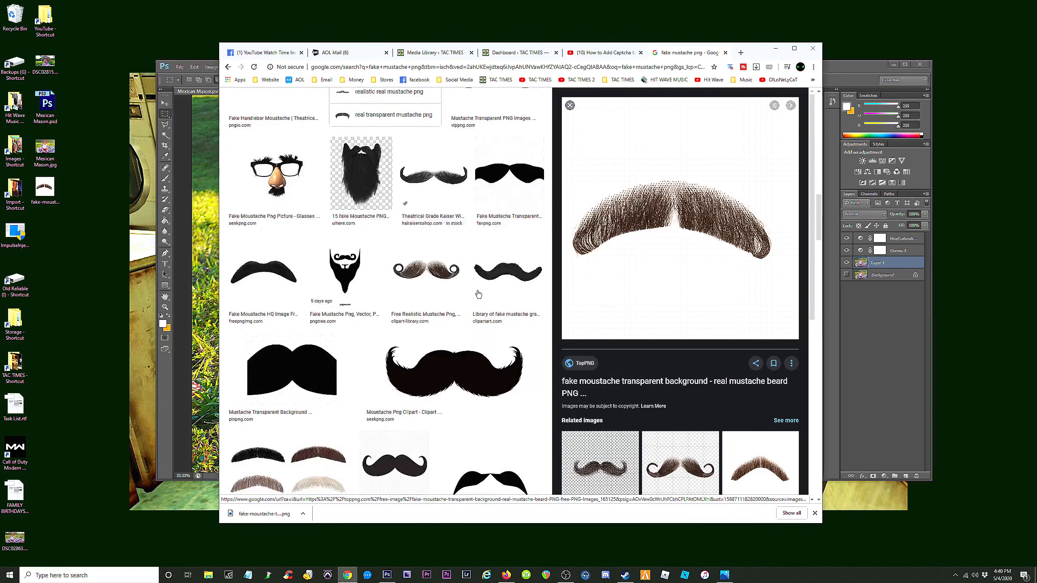
pyautogui.scroll(-7, 477, 292)
pyautogui.scroll(5, 478, 293)
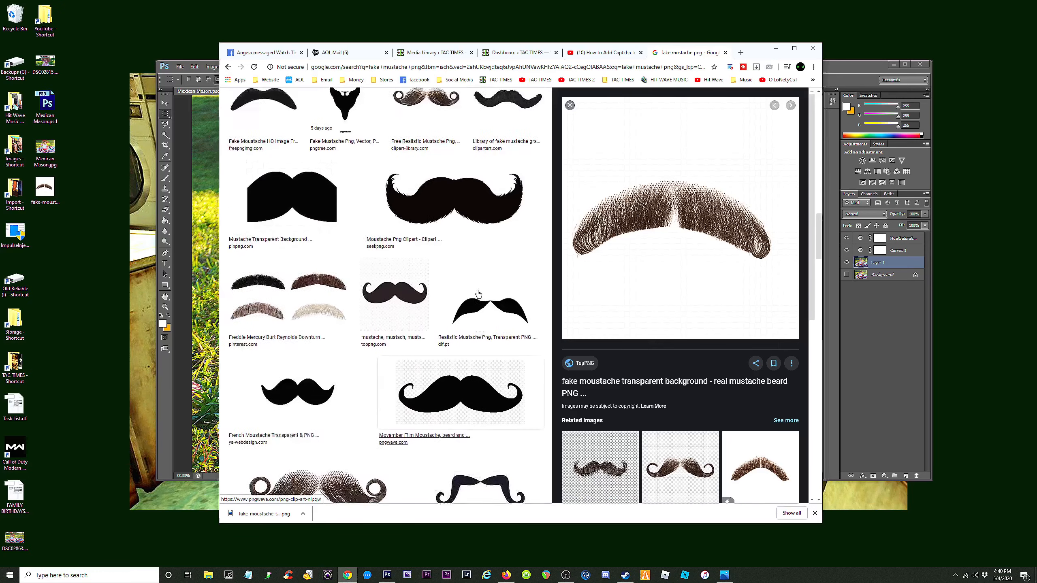
pyautogui.scroll(-9, 478, 293)
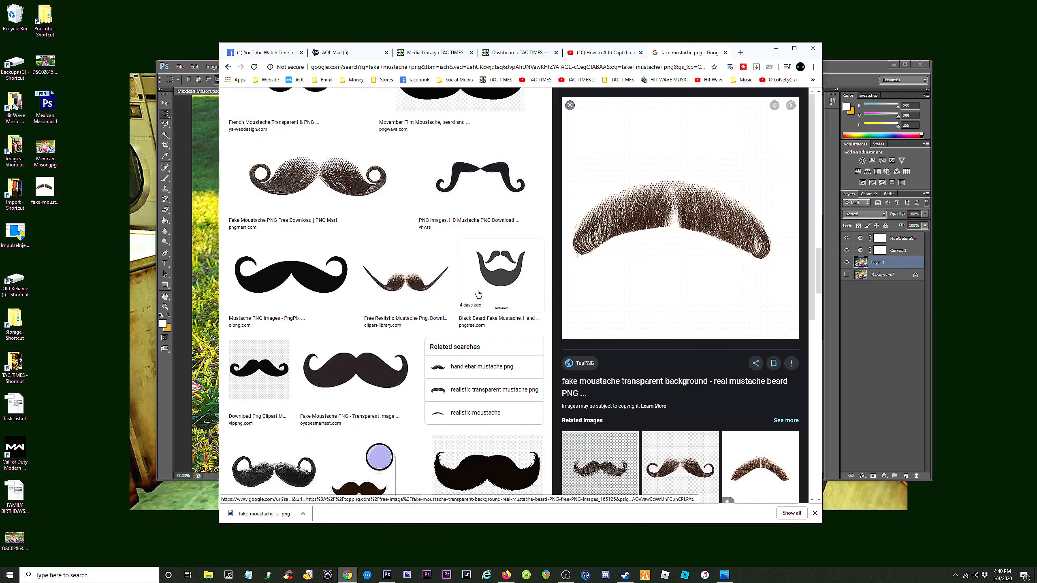
pyautogui.scroll(7, 479, 293)
pyautogui.scroll(19, 479, 293)
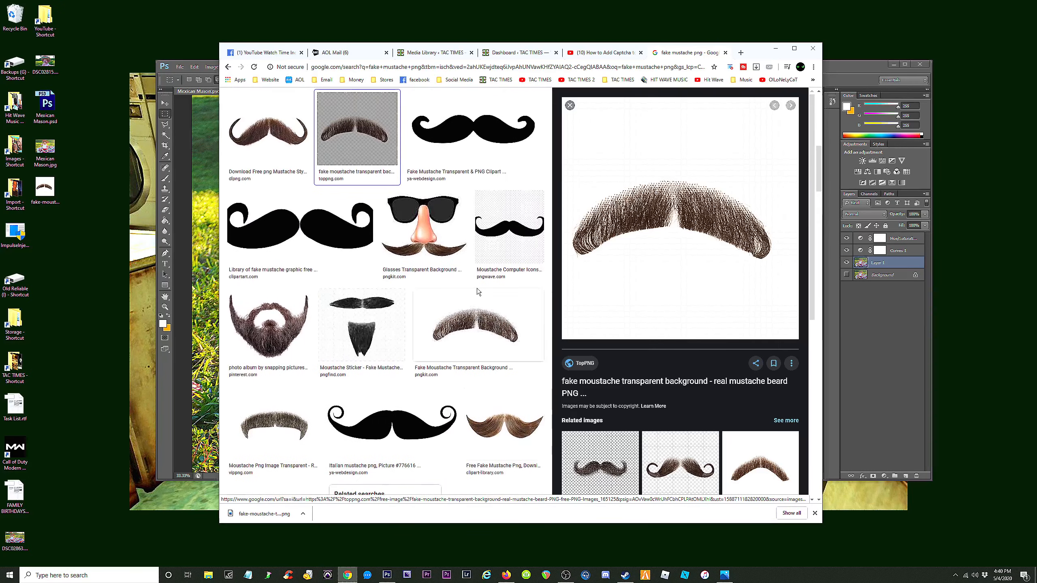
pyautogui.scroll(8, 474, 289)
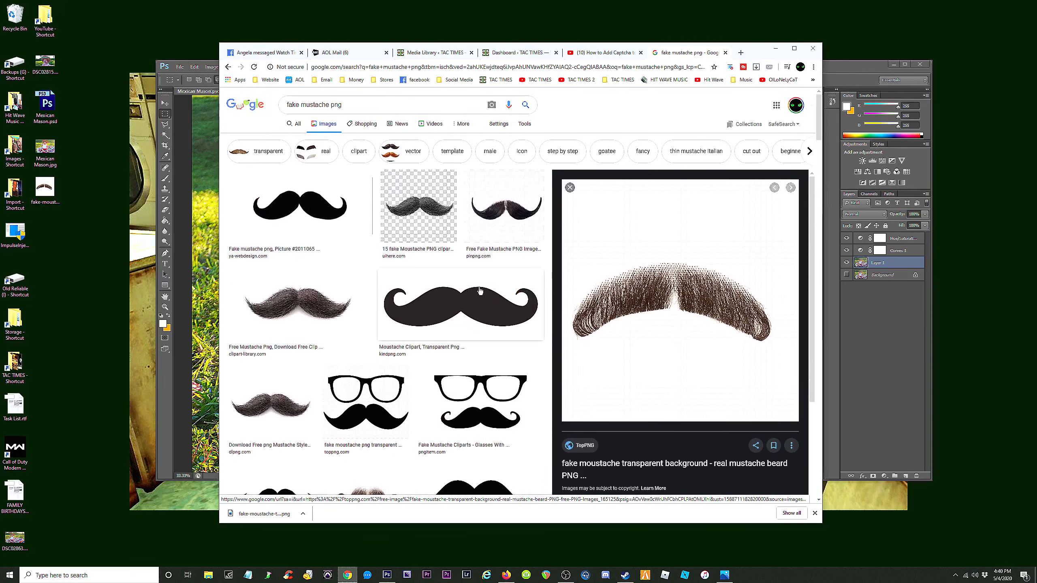
pyautogui.click(424, 198)
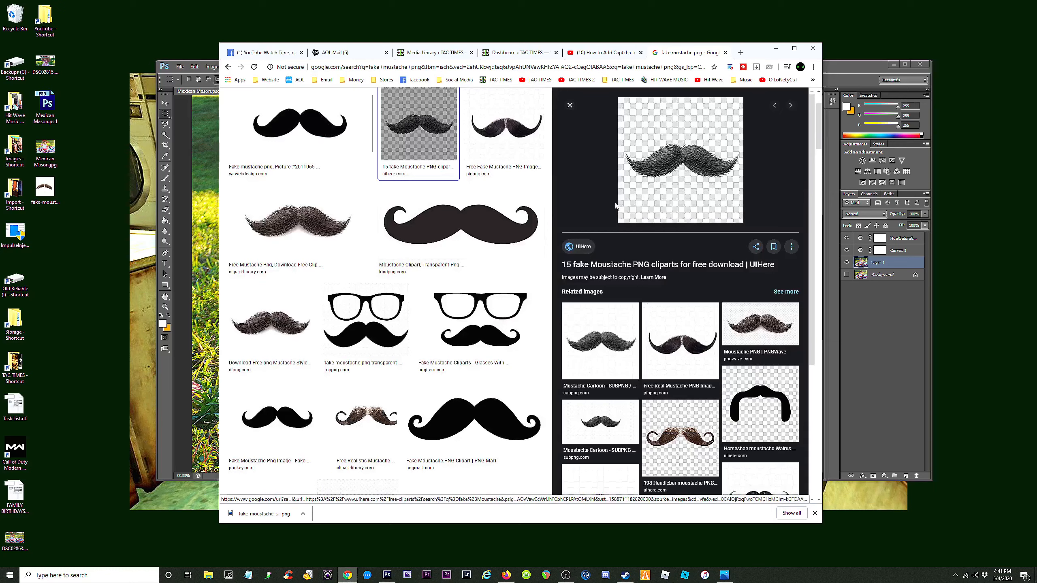
pyautogui.rightClick(680, 142)
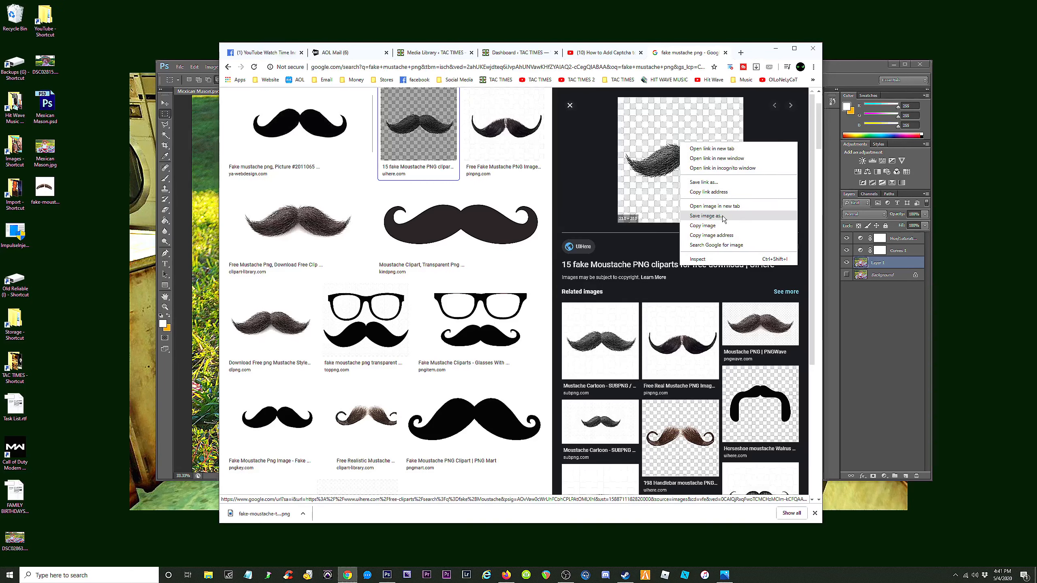
pyautogui.click(723, 216)
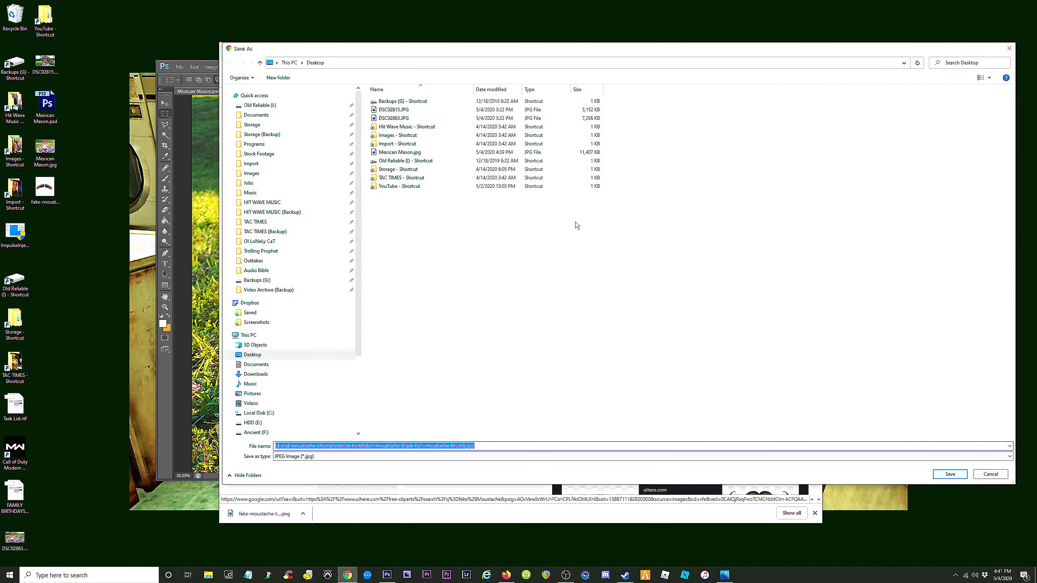
pyautogui.click(991, 474)
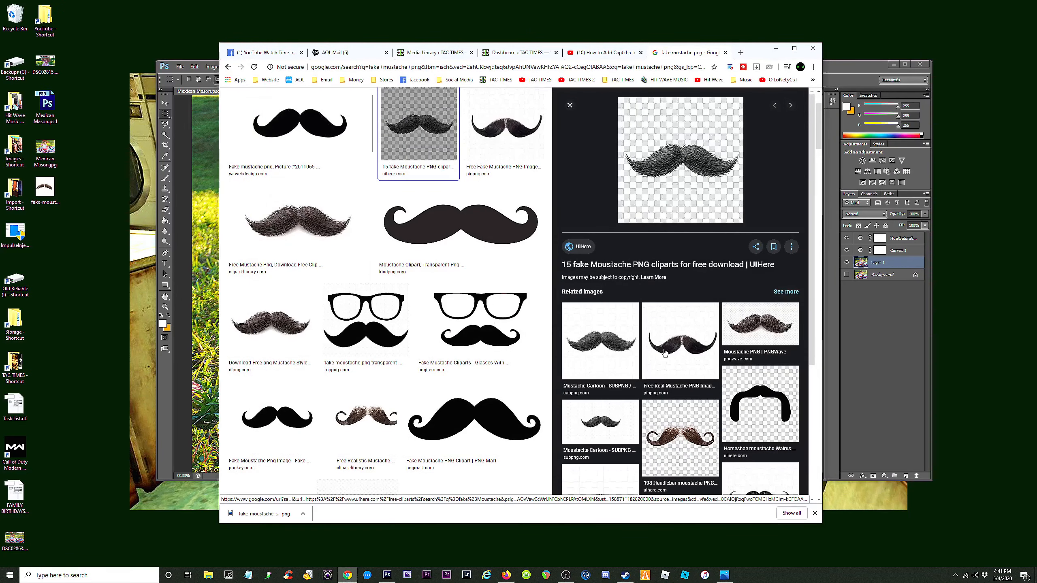
# Check the related images and compare the Clipart Library, KindPNG and UIHere mustache previews.
pyautogui.scroll(-2, 682, 346)
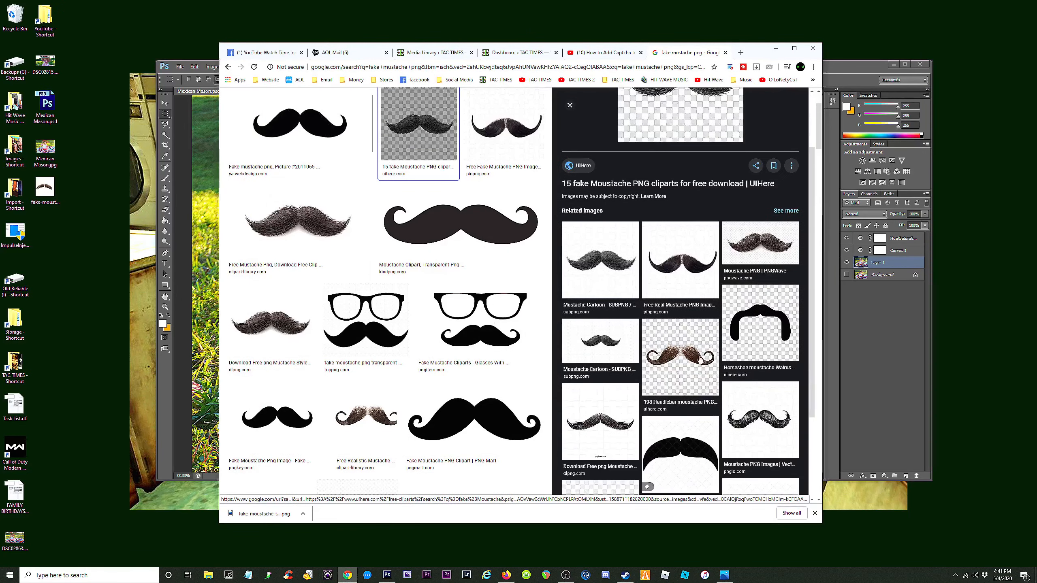
pyautogui.scroll(-1, 684, 352)
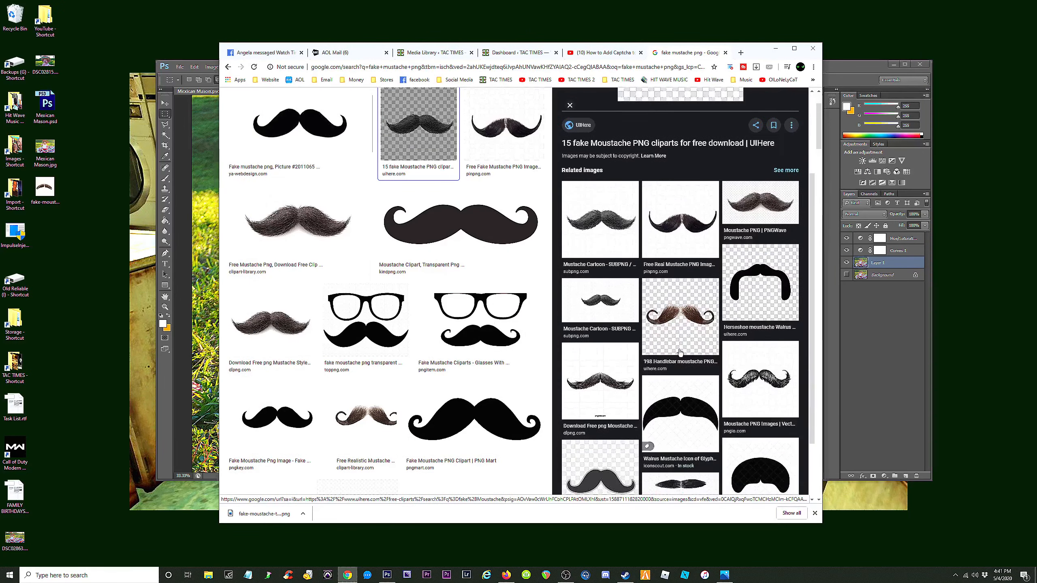
pyautogui.scroll(3, 676, 349)
pyautogui.scroll(2, 422, 220)
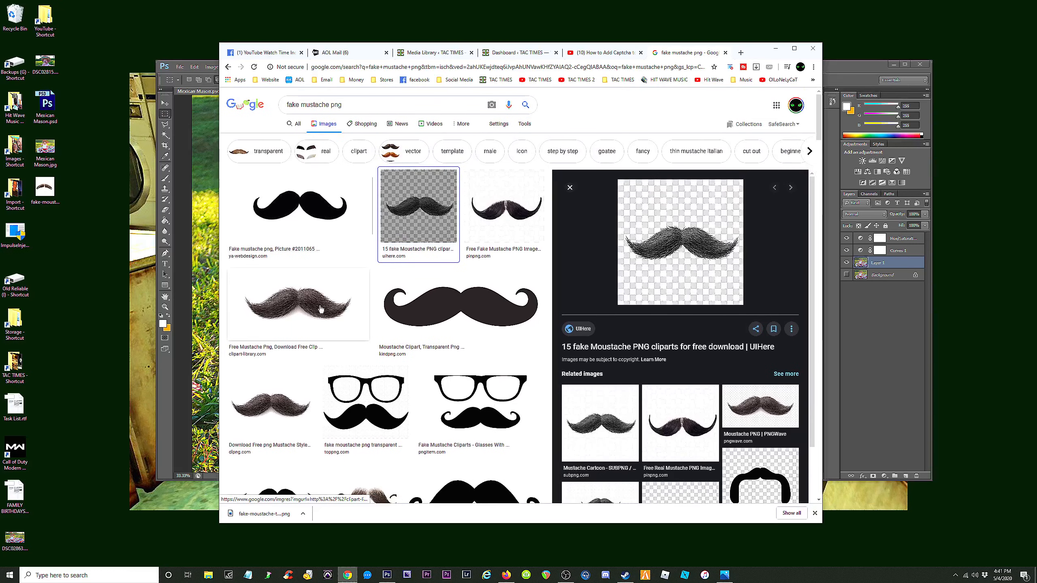
pyautogui.click(297, 302)
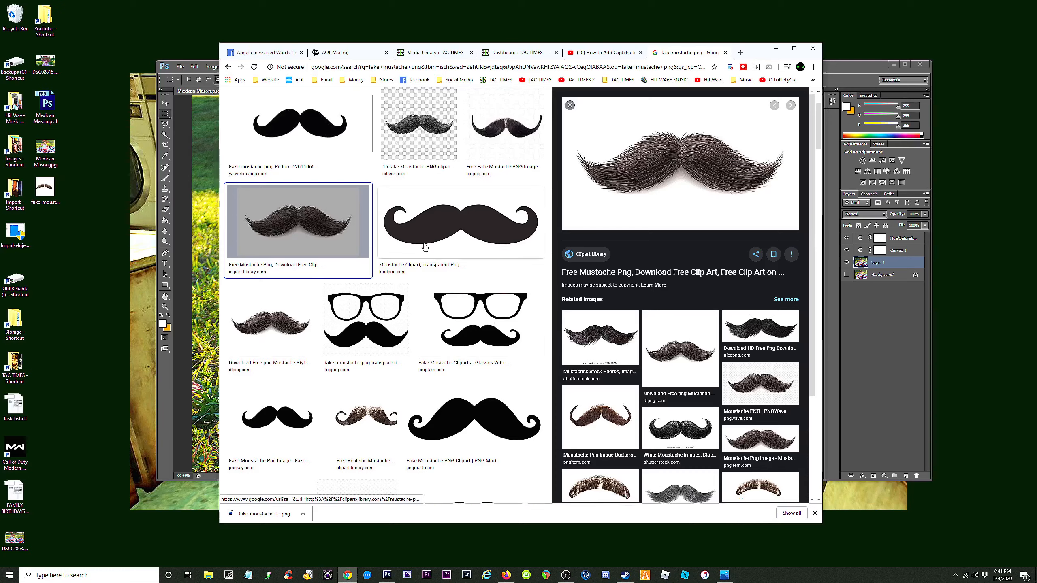
pyautogui.click(461, 216)
pyautogui.click(423, 125)
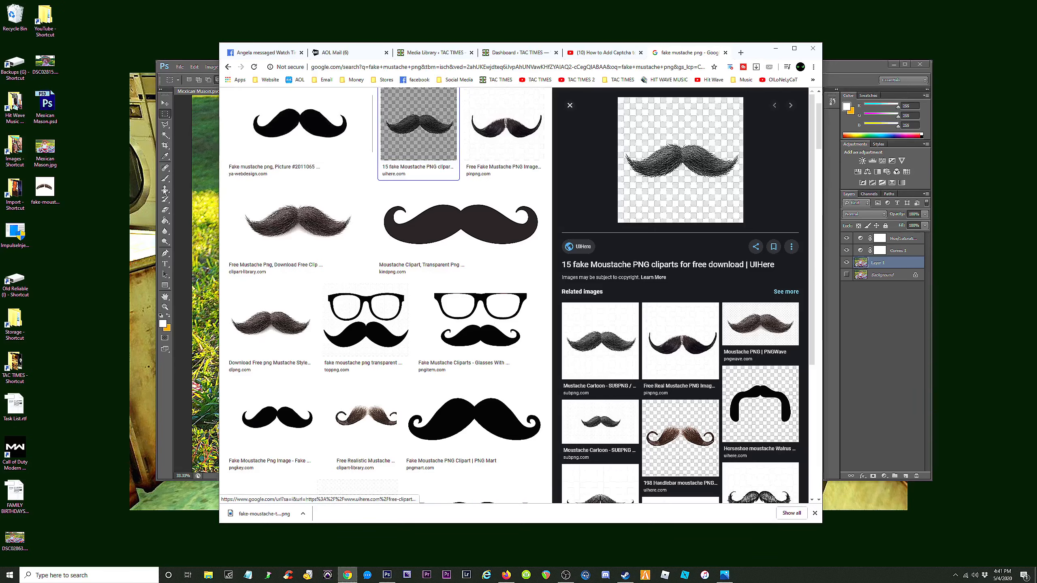
# Place the downloaded mustache PNG from the desktop into the open Photoshop document as a new layer at its default size.
pyautogui.click(55, 182)
pyautogui.click(207, 92)
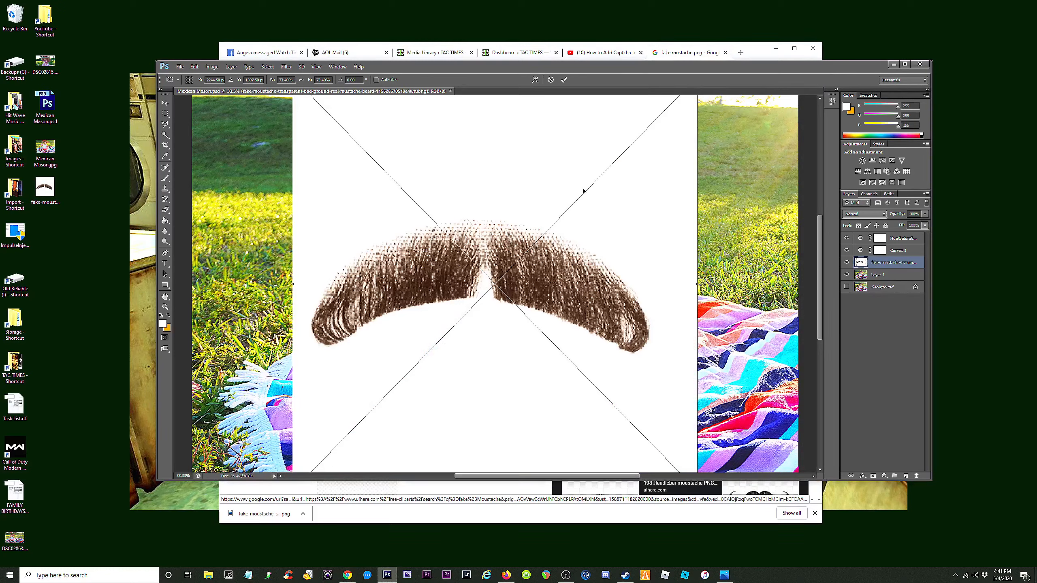
pyautogui.press('Return')
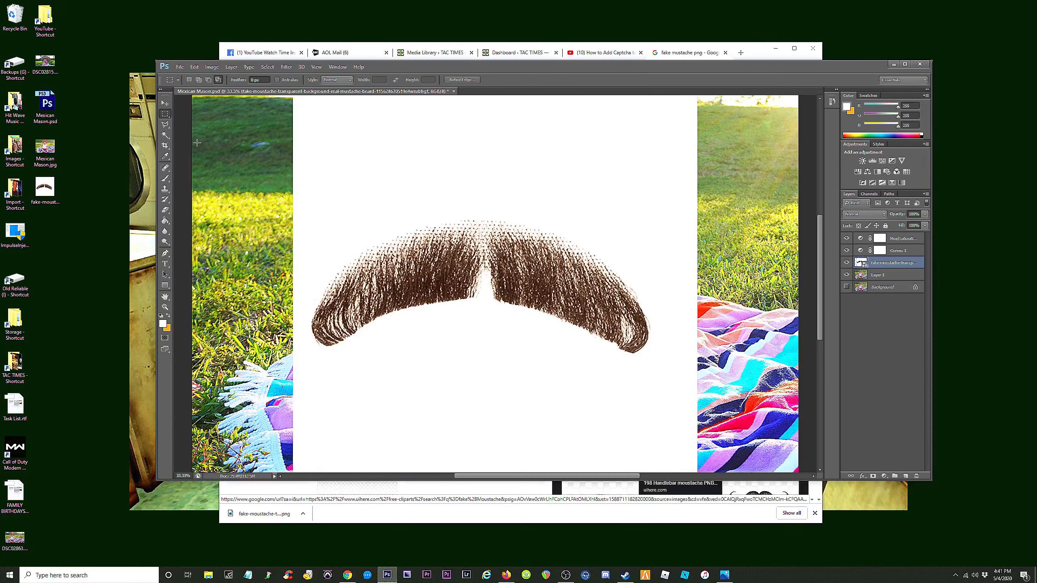
# Select the white background around the mustache with the Magic Wand at a tolerance of 100.
pyautogui.click(165, 135)
pyautogui.click(554, 183)
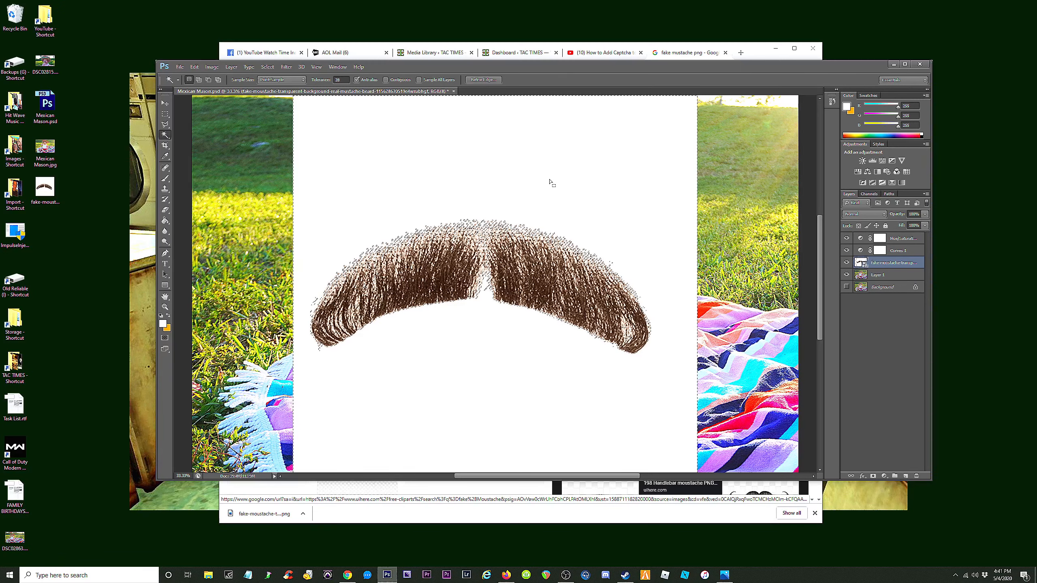
pyautogui.click(340, 80)
pyautogui.write('100')
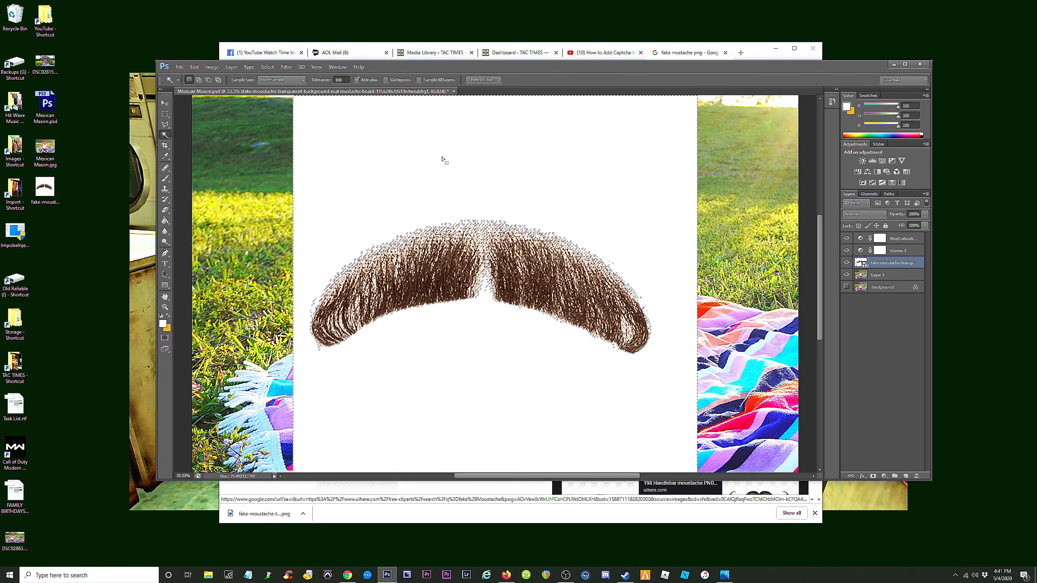
pyautogui.click(517, 179)
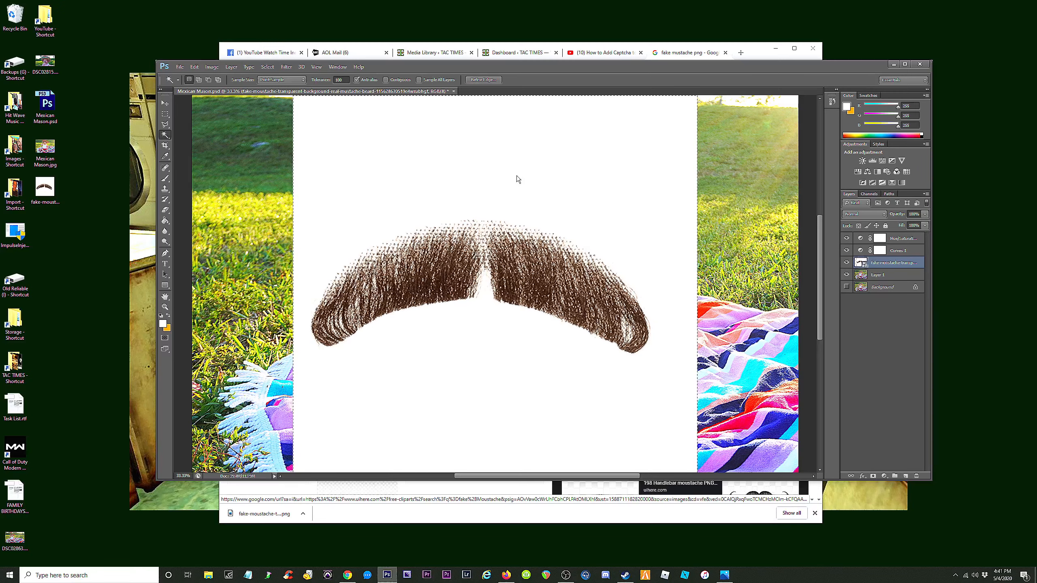
# Rasterize the mustache smart object layer and delete the selected white background from it.
pyautogui.press('Delete')
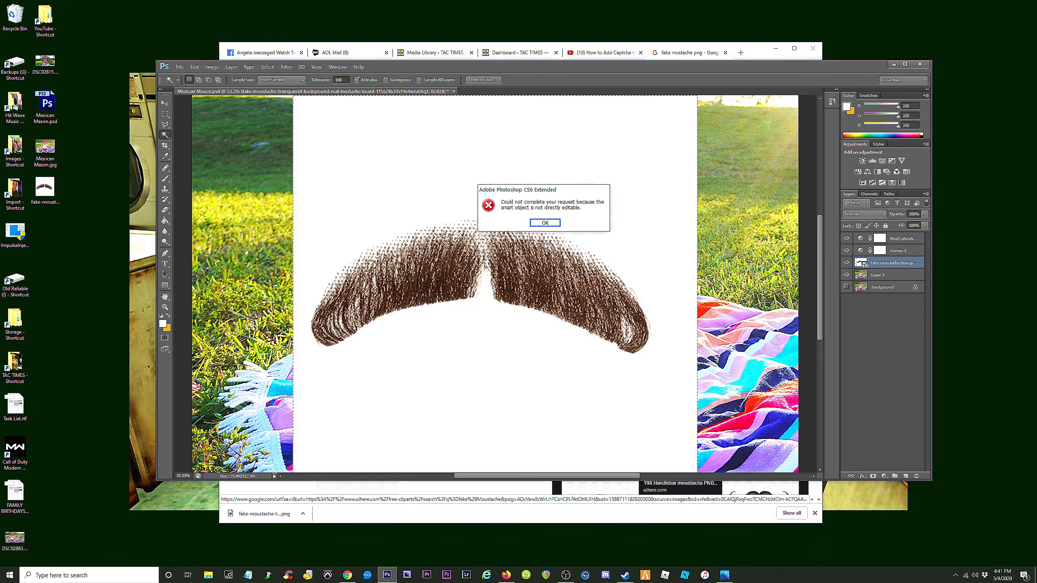
pyautogui.press('Return')
pyautogui.rightClick(881, 262)
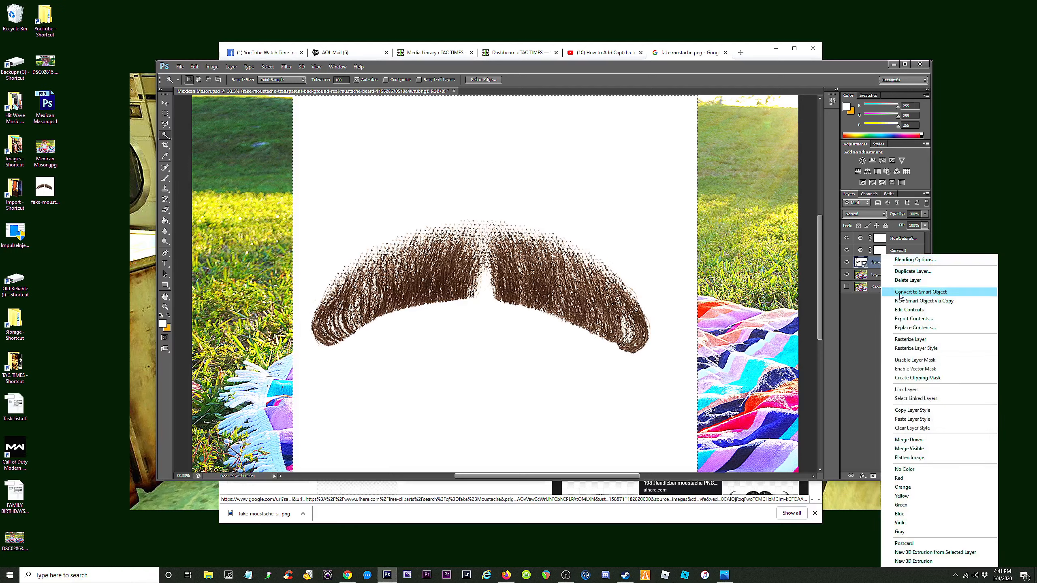
pyautogui.click(910, 340)
pyautogui.press('Delete')
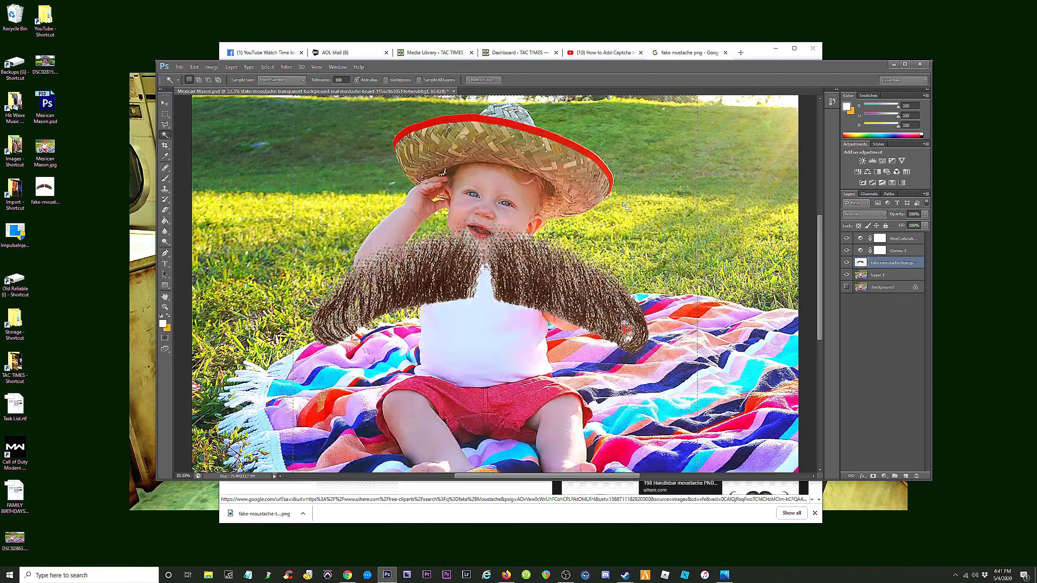
# Maximize the image editor window and clear the selection around the mustache.
pyautogui.click(903, 65)
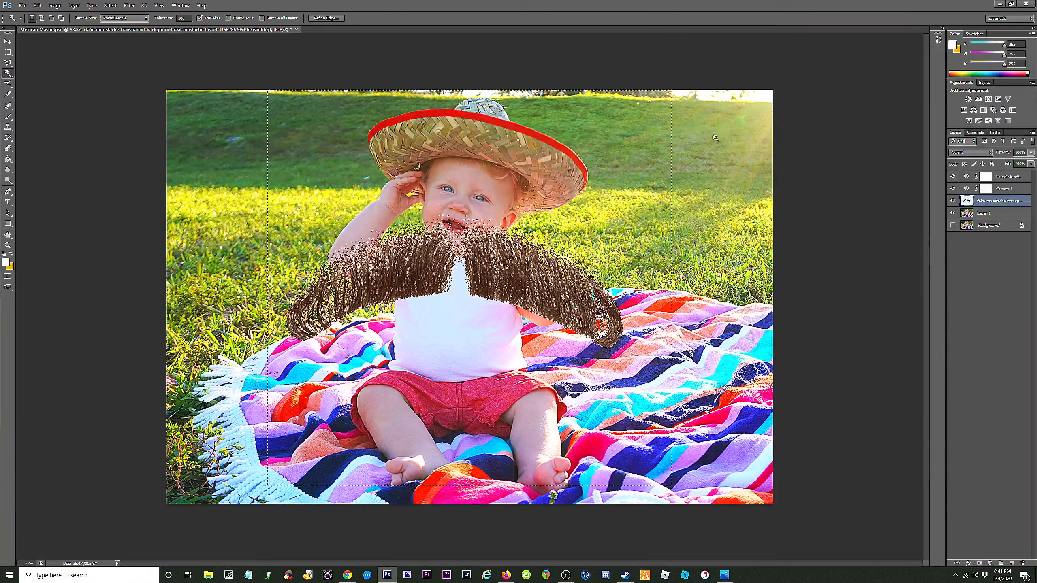
pyautogui.click(7, 42)
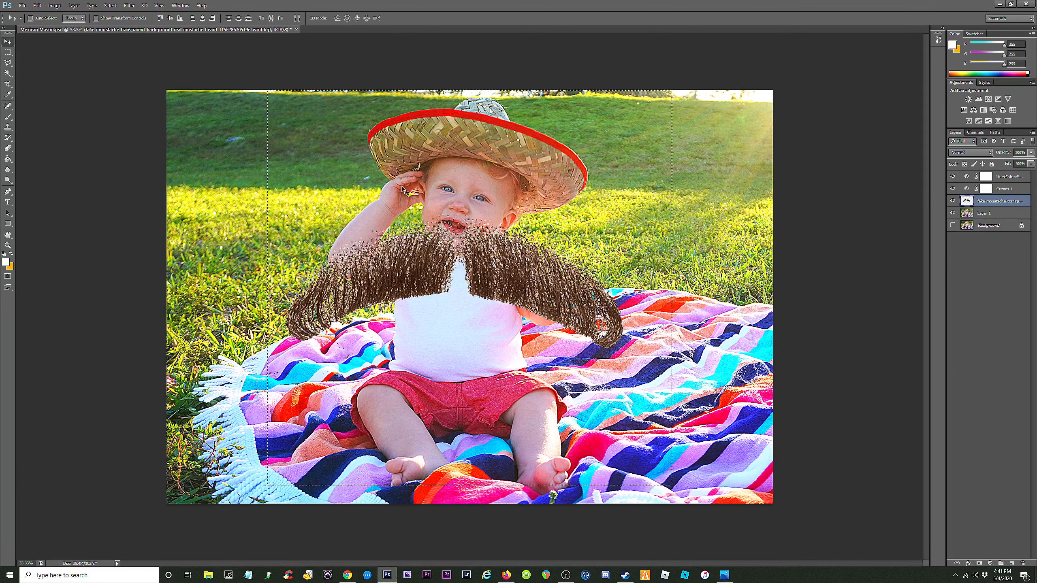
pyautogui.press('F1')
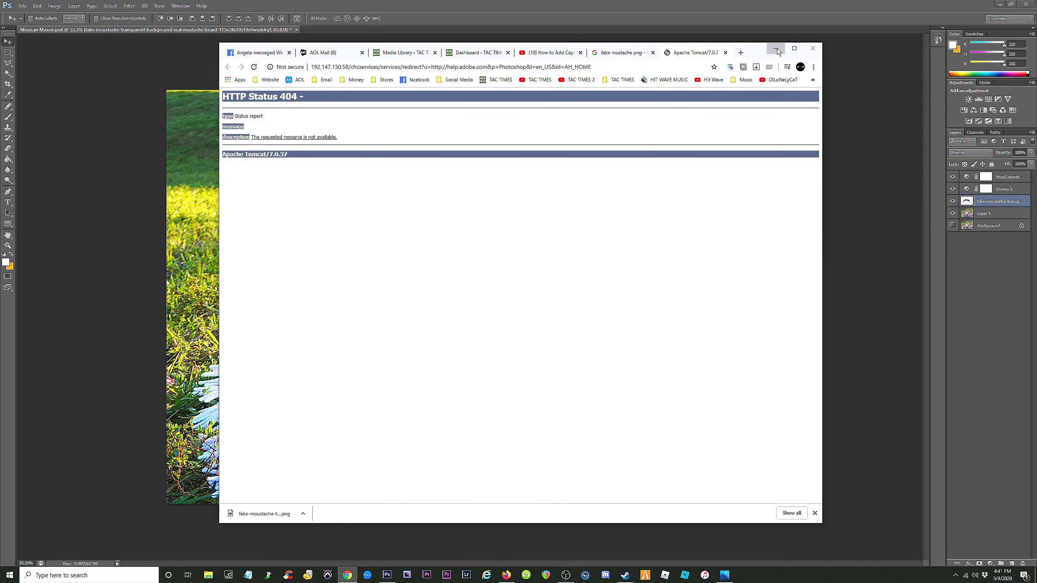
pyautogui.click(776, 49)
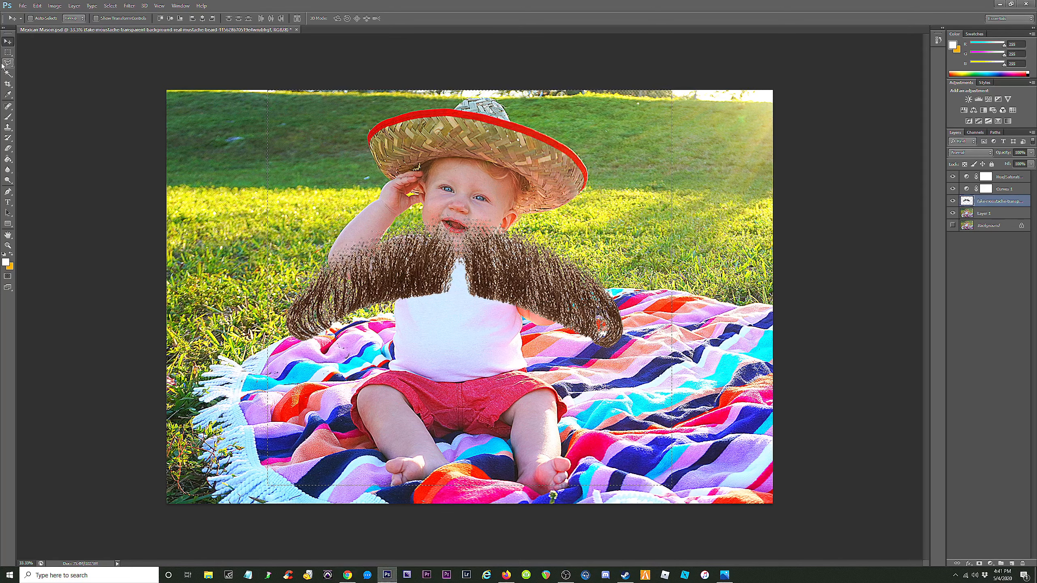
pyautogui.click(7, 53)
pyautogui.click(293, 76)
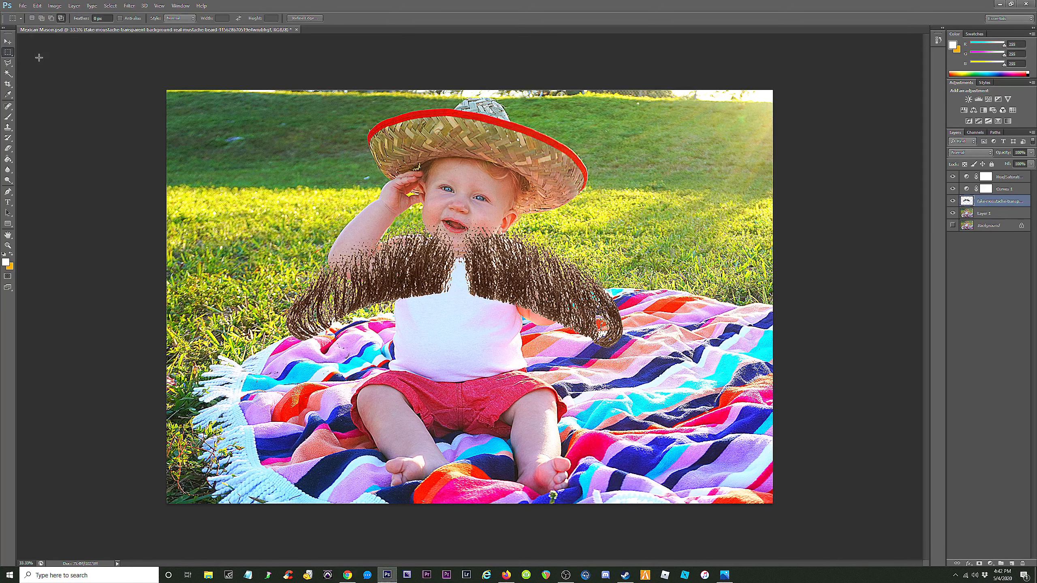
pyautogui.click(6, 43)
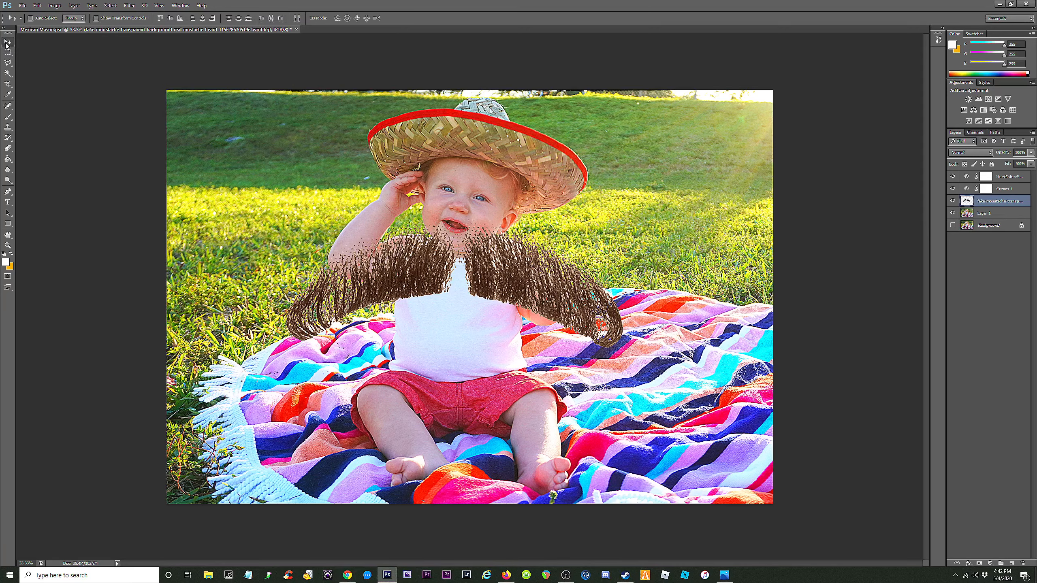
# Free Transform the mustache layer, scaling it down to about 16% and placing it over the baby's upper lip.
pyautogui.hotkey('ctrl', 't')
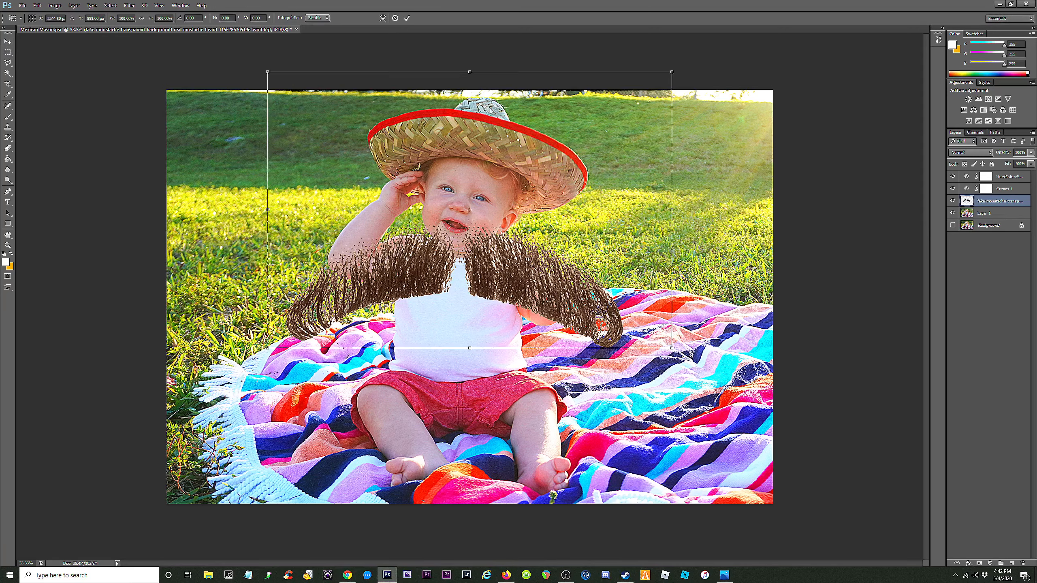
pyautogui.moveTo(672, 348); pyautogui.dragTo(473, 202)
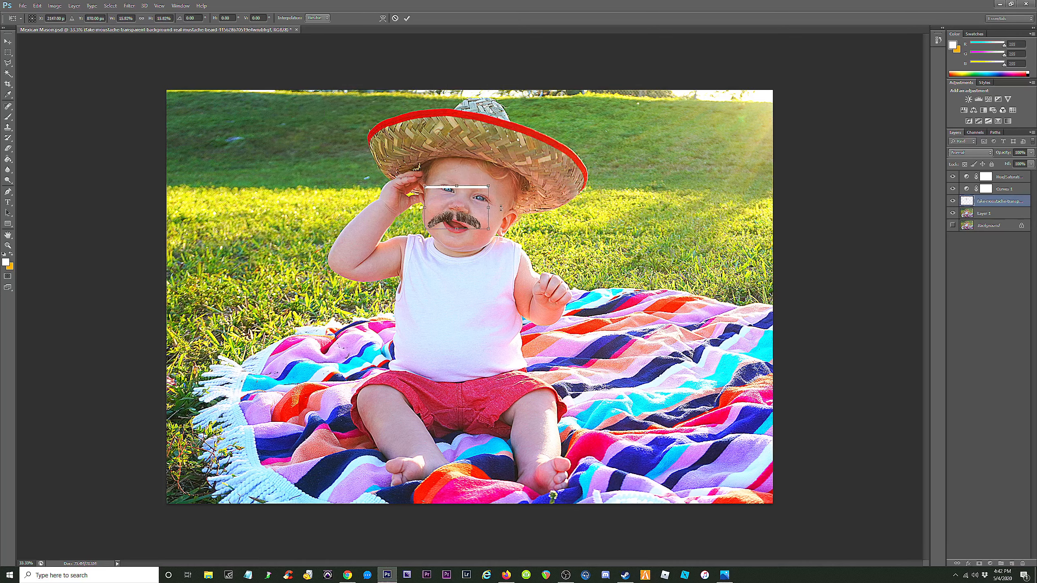
pyautogui.hotkey('ctrl', '+')
pyautogui.hotkey('ctrl', '+')
pyautogui.hotkey('ctrl', '+')
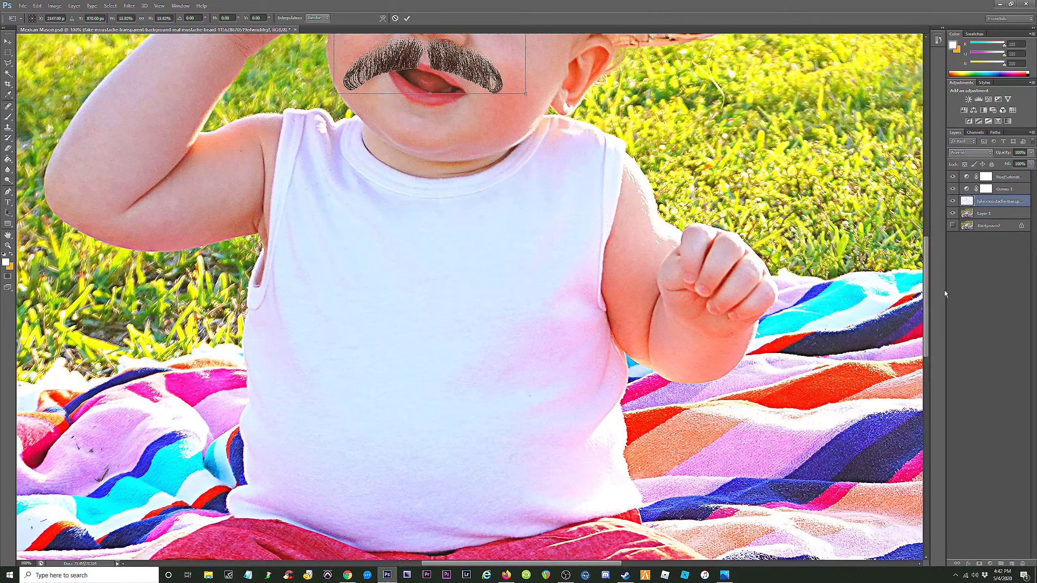
pyautogui.moveTo(925, 315); pyautogui.dragTo(918, 259)
pyautogui.hotkey('ctrl', '+')
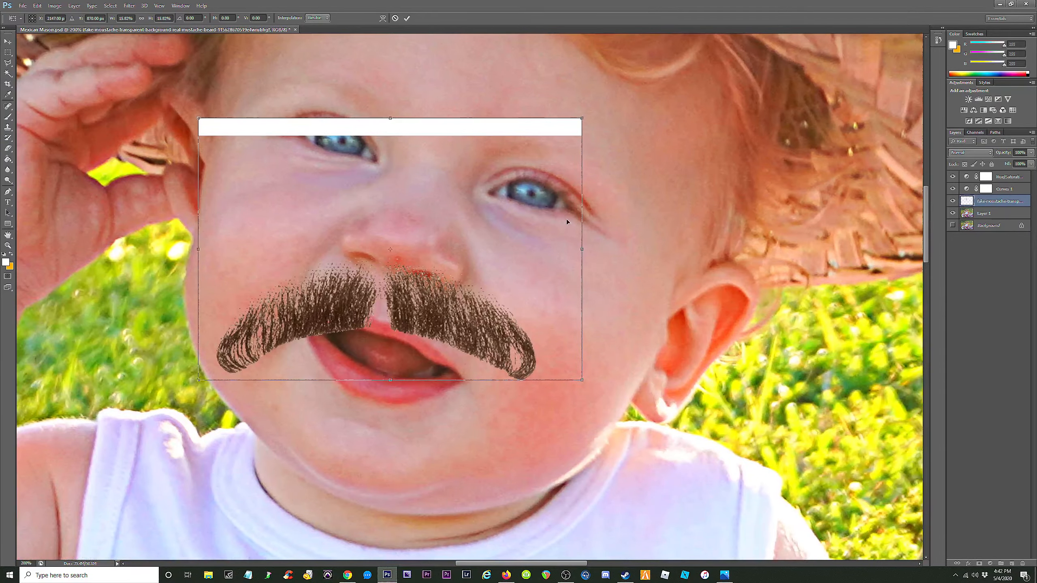
# Rotate the mustache about 17° clockwise to match the tilt of the mouth and scale it to about 13.8%.
pyautogui.moveTo(600, 252); pyautogui.dragTo(593, 298)
pyautogui.moveTo(549, 420); pyautogui.dragTo(508, 374)
pyautogui.moveTo(435, 232); pyautogui.dragTo(473, 256)
pyautogui.moveTo(585, 293); pyautogui.dragTo(603, 293)
pyautogui.moveTo(460, 286); pyautogui.dragTo(468, 288)
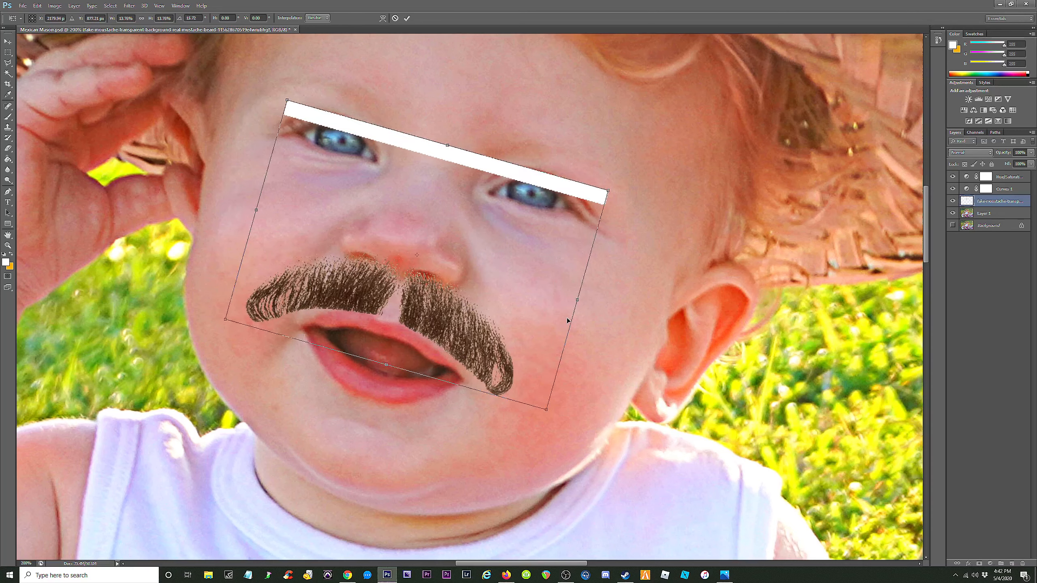
pyautogui.moveTo(586, 302); pyautogui.dragTo(602, 294)
pyautogui.moveTo(505, 292); pyautogui.dragTo(510, 298)
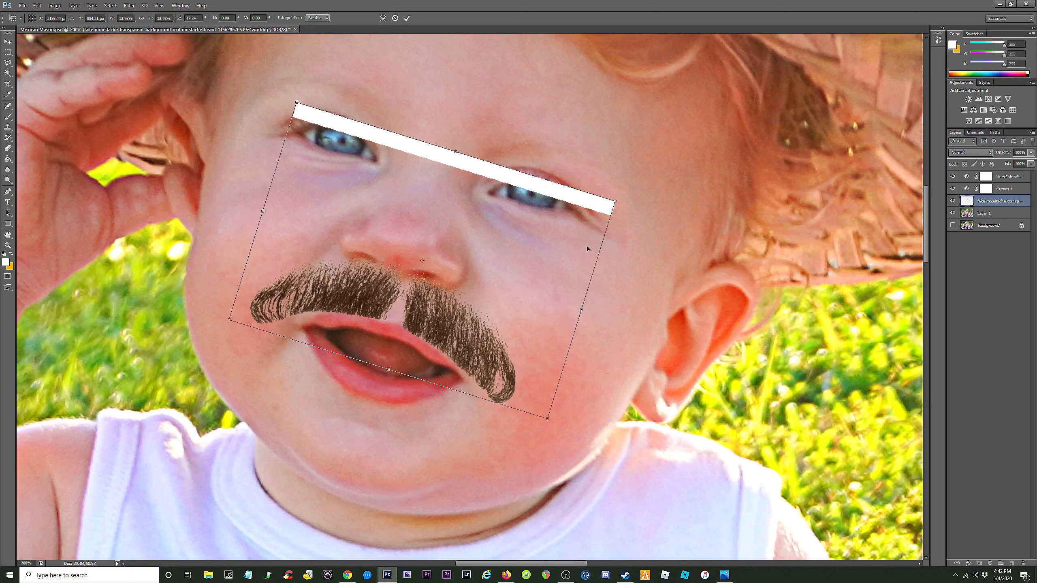
# Shrink the mustache to about 11.4%, center it between the nose and upper lip, and apply the transform.
pyautogui.moveTo(606, 207); pyautogui.dragTo(555, 223)
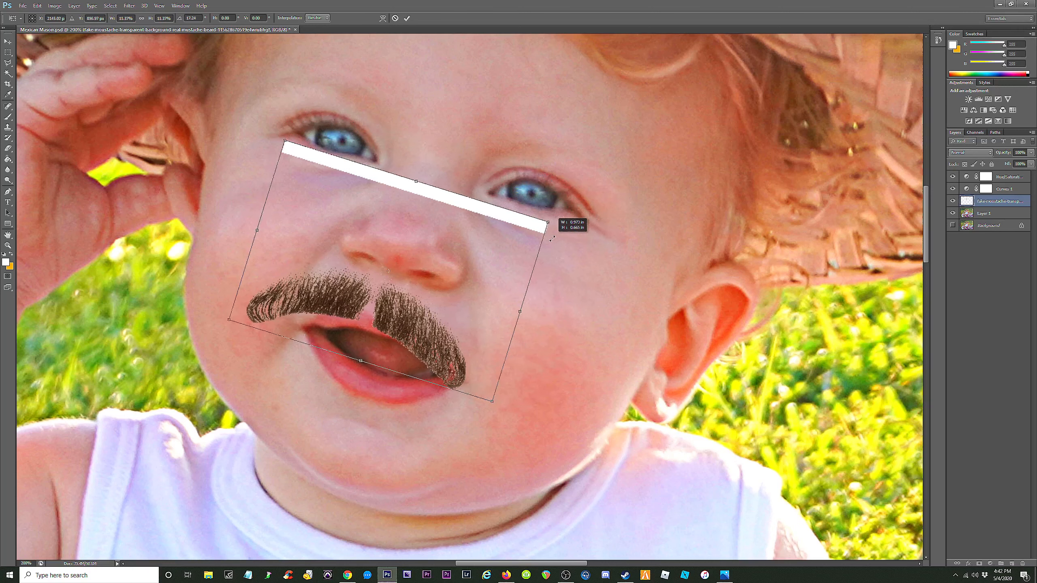
pyautogui.moveTo(418, 279); pyautogui.dragTo(442, 281)
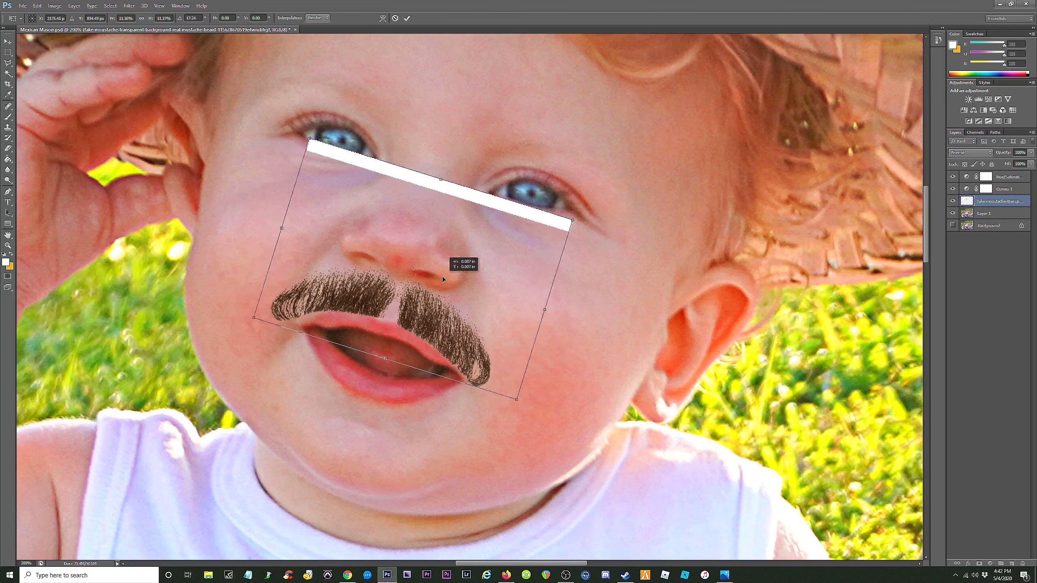
pyautogui.press('Return')
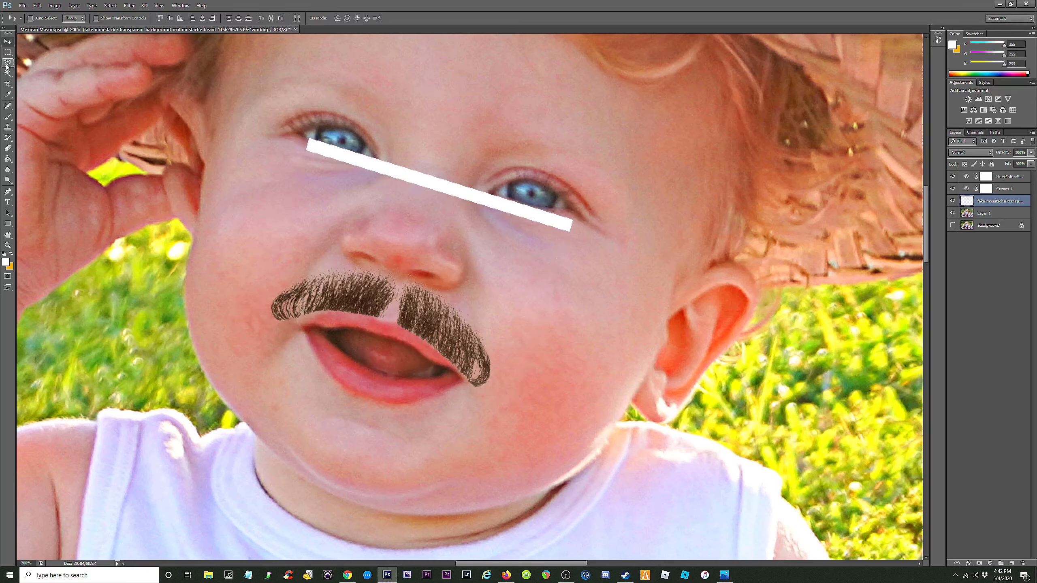
# Outline the leftover white strip across the baby's eyes with the Polygonal Lasso, delete it, and clear the selection.
pyautogui.click(8, 62)
pyautogui.click(241, 78)
pyautogui.click(730, 216)
pyautogui.click(623, 310)
pyautogui.click(458, 288)
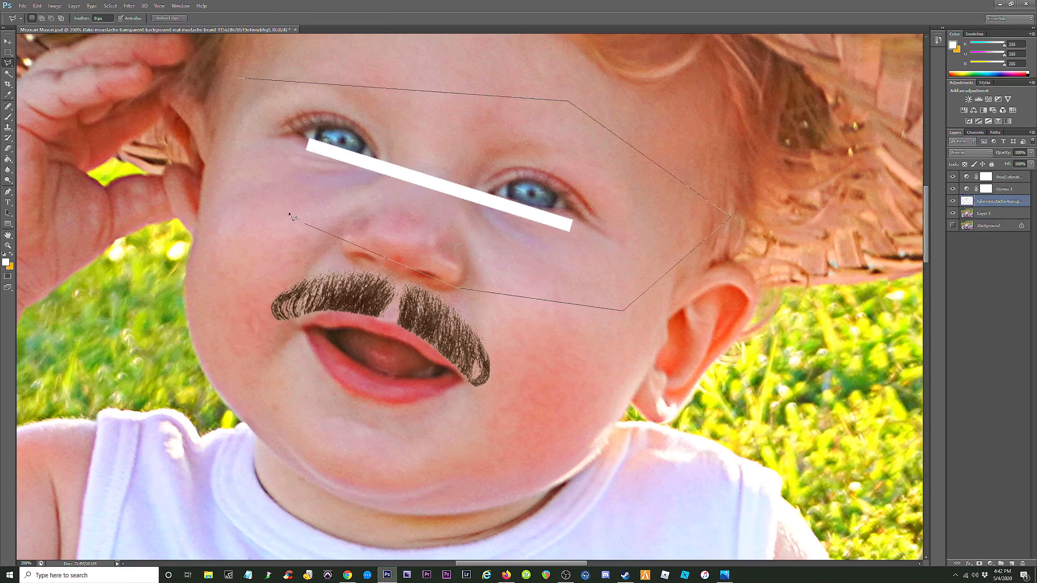
pyautogui.click(271, 202)
pyautogui.click(235, 138)
pyautogui.click(237, 79)
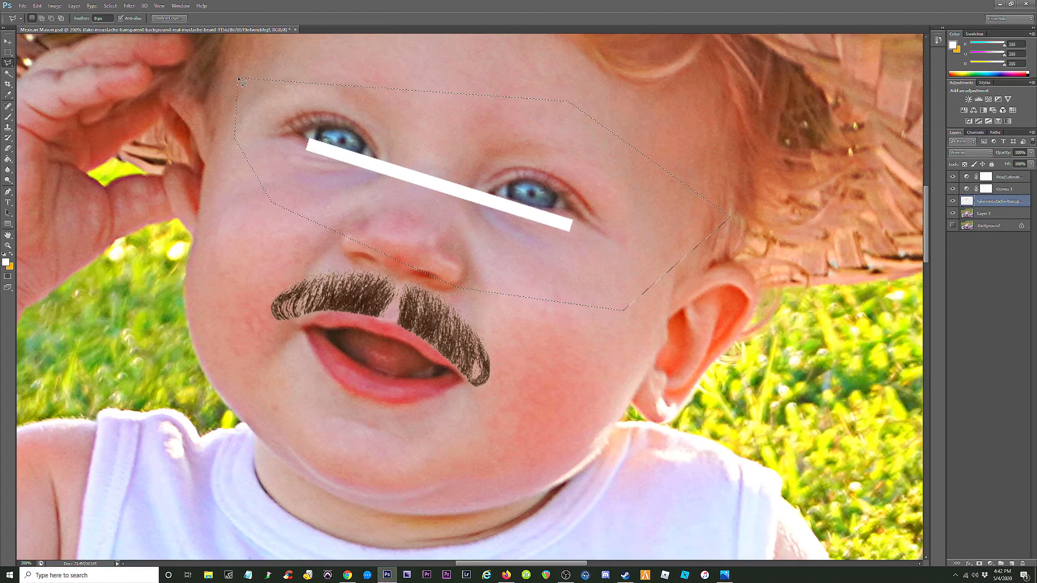
pyautogui.click(8, 52)
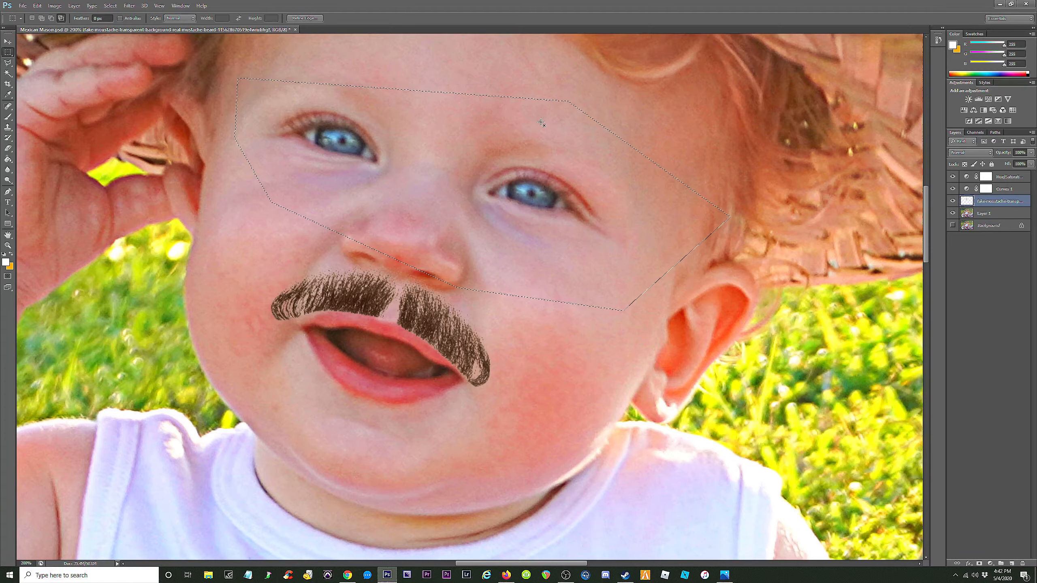
pyautogui.click(543, 152)
# Examine how the mustache fits the baby's face in the wider photo and in close-up.
pyautogui.hotkey('ctrl', '-')
pyautogui.hotkey('ctrl', '-')
pyautogui.hotkey('ctrl', '-')
pyautogui.hotkey('ctrl', '-')
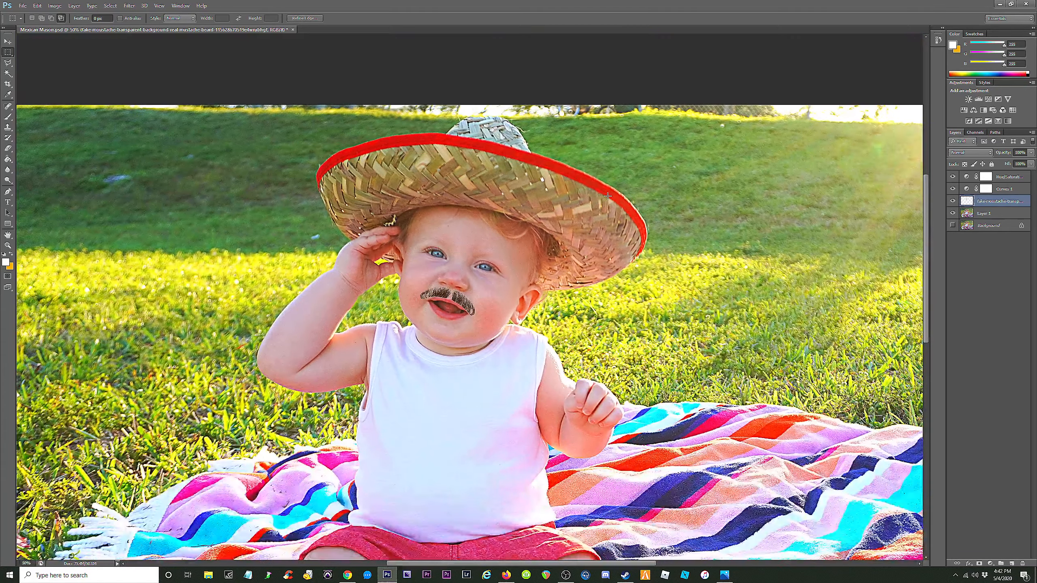
pyautogui.hotkey('ctrl', '+')
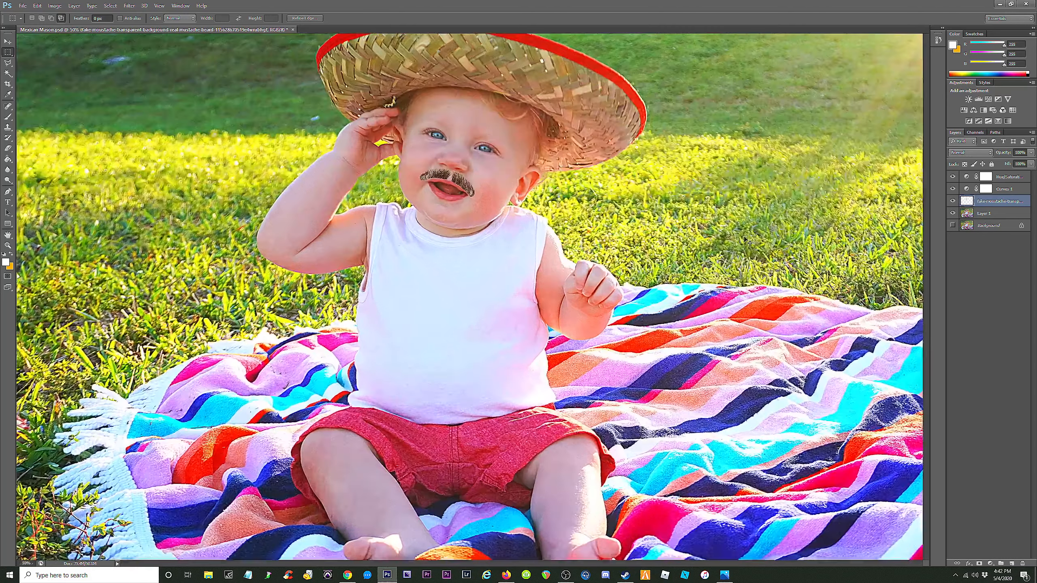
pyautogui.hotkey('ctrl', '+')
pyautogui.moveTo(926, 308); pyautogui.dragTo(929, 254)
pyautogui.hotkey('ctrl', '+')
pyautogui.hotkey('ctrl', '+')
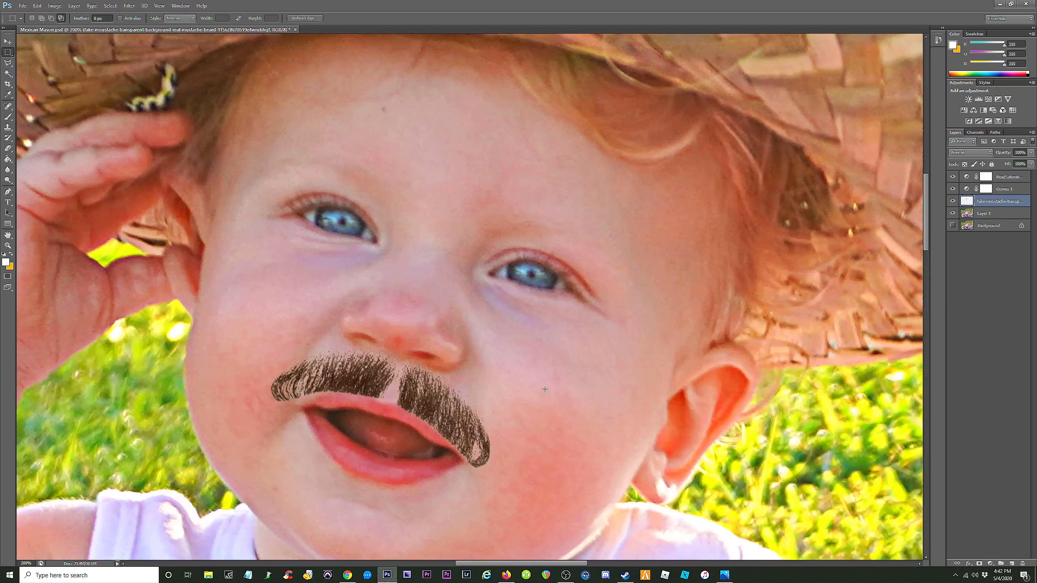
pyautogui.click(129, 5)
pyautogui.click(980, 201)
# Free Transform the mustache to about 87% of its size, rotate it slightly counterclockwise, and refit it above the upper lip.
pyautogui.hotkey('ctrl', '-')
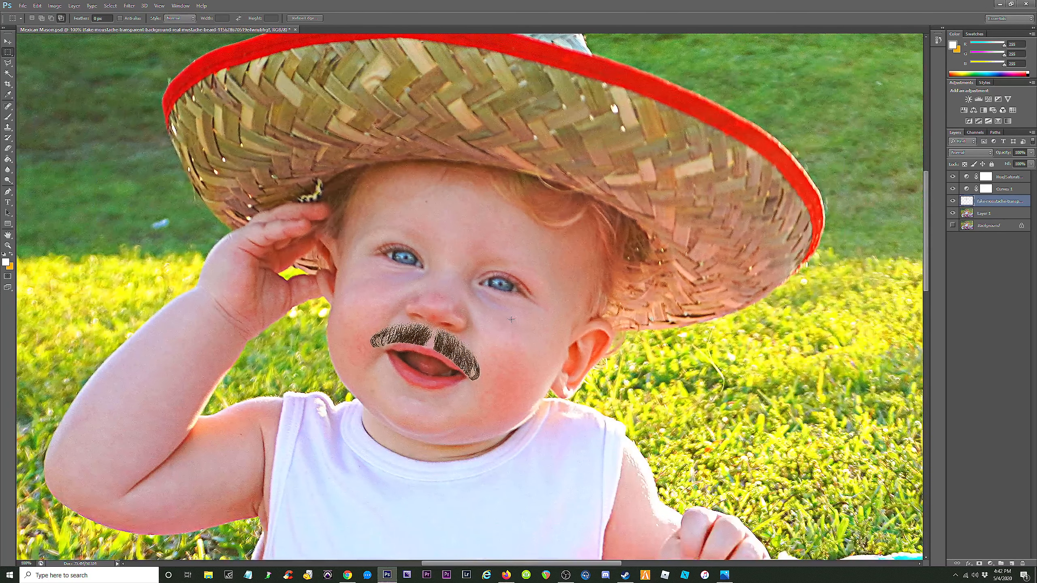
pyautogui.hotkey('ctrl', 't')
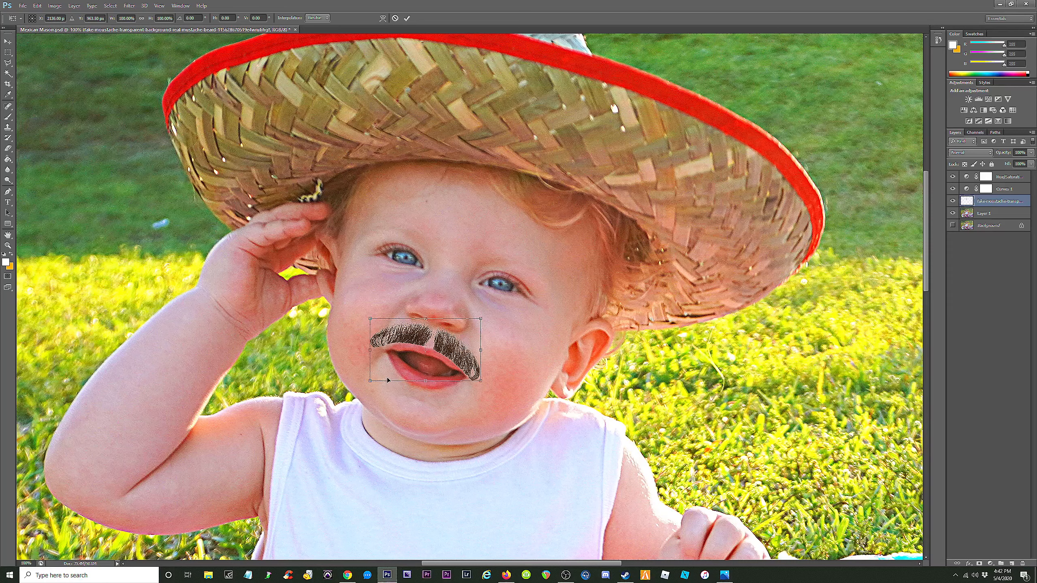
pyautogui.moveTo(371, 378); pyautogui.dragTo(380, 375)
pyautogui.moveTo(464, 356); pyautogui.dragTo(463, 355)
pyautogui.moveTo(481, 316); pyautogui.dragTo(485, 349)
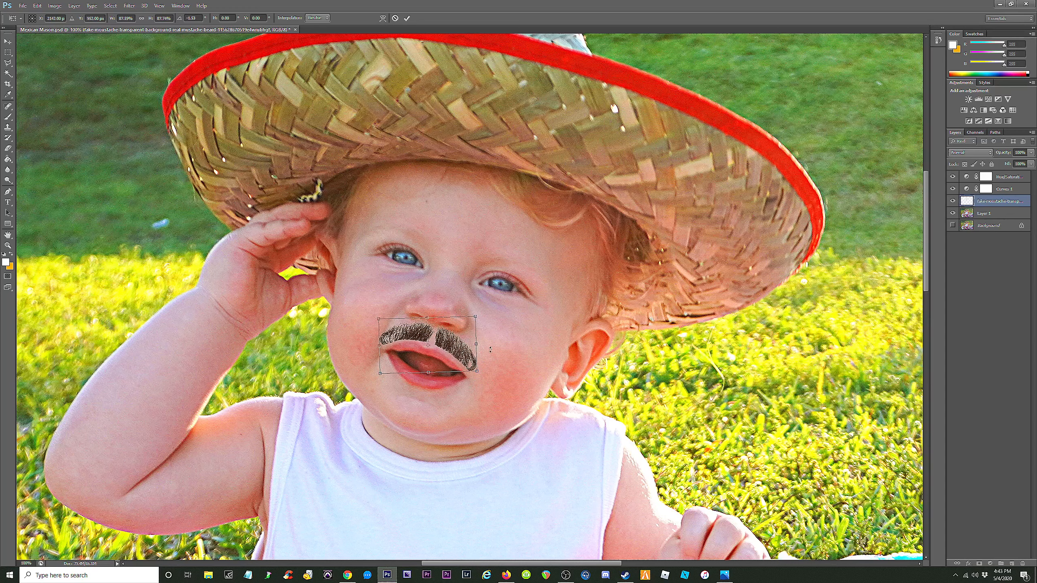
pyautogui.press('Return')
# Duplicate the mustache layer twice to make its hair look denser.
pyautogui.press('m')
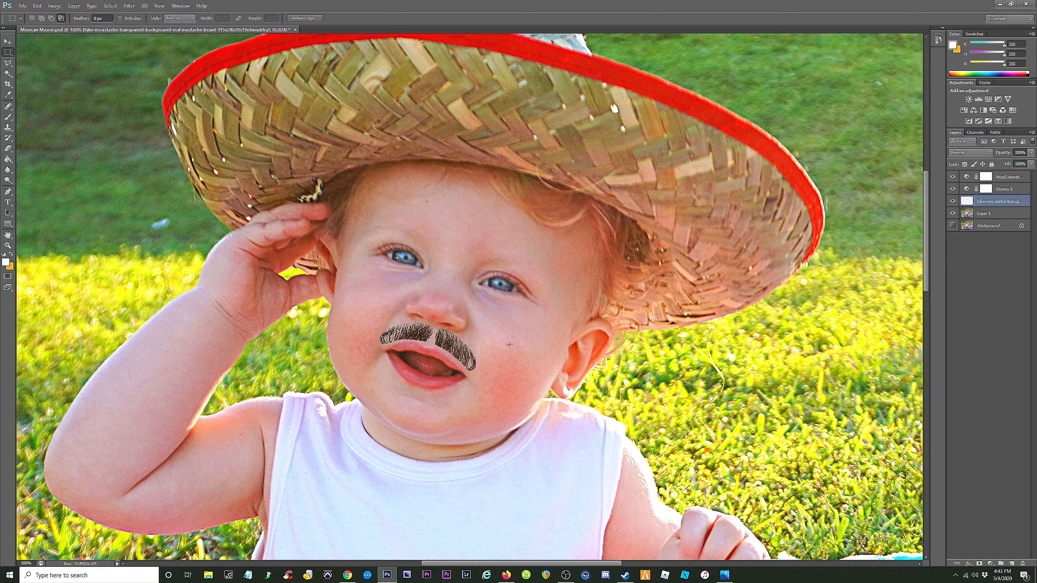
pyautogui.hotkey('ctrl', 'j')
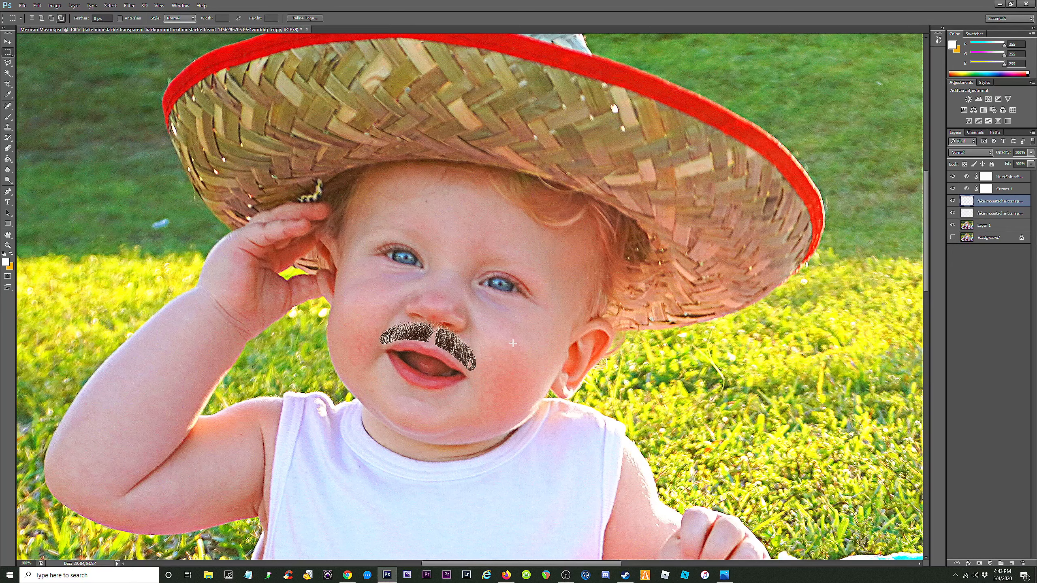
pyautogui.hotkey('ctrl', 'j')
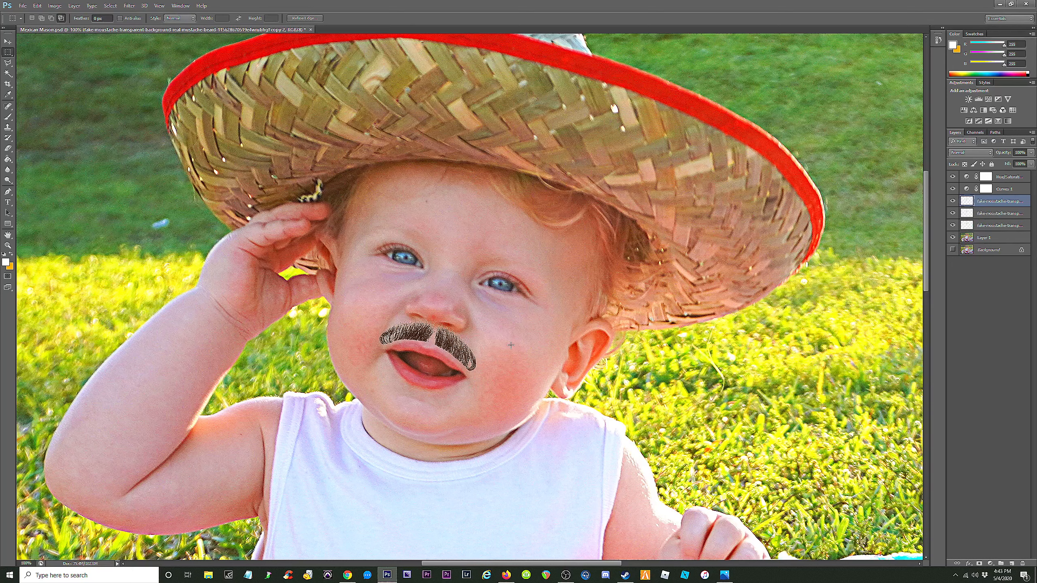
# Merge the stacked mustache layers into a single layer.
pyautogui.hotkey('ctrl', '+')
pyautogui.click(997, 214)
pyautogui.keyDown('shift'); pyautogui.click(996, 201); pyautogui.keyUp('shift')
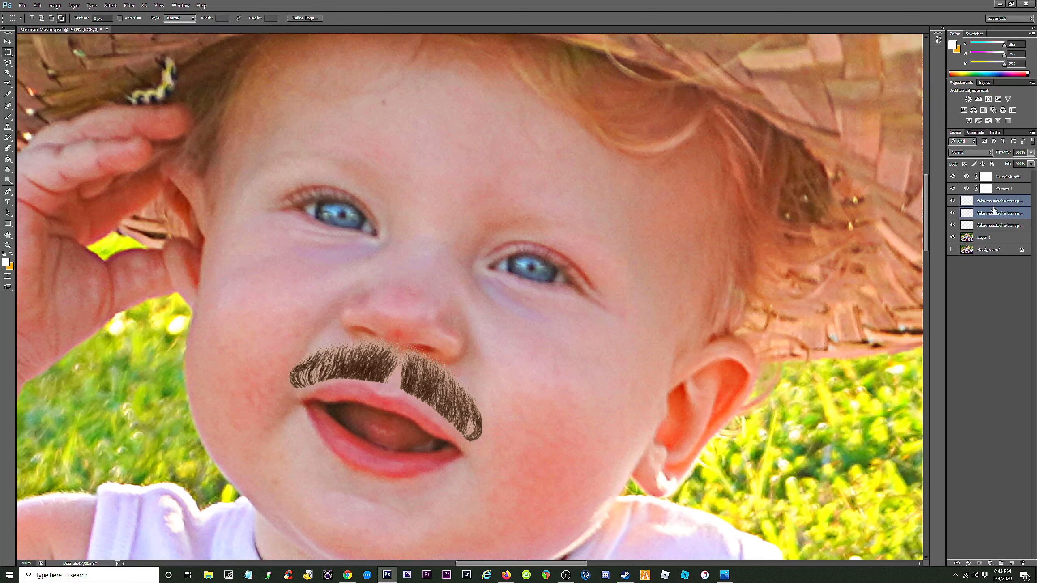
pyautogui.hotkey('ctrl', 'e')
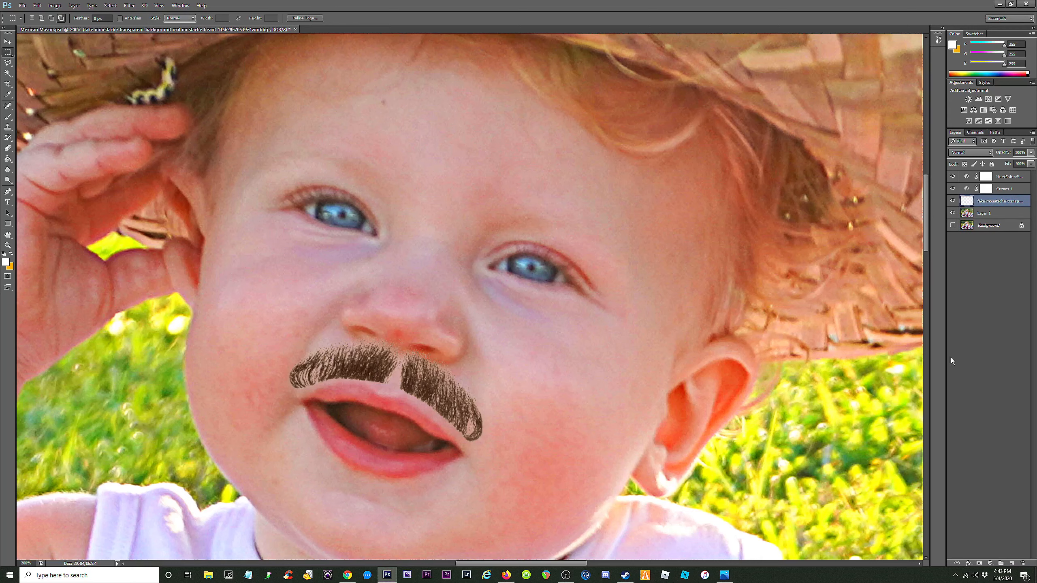
# Add a 3 px Stroke effect to the mustache layer, coloured dark brown (#39271c) sampled from the mustache hair.
pyautogui.click(967, 564)
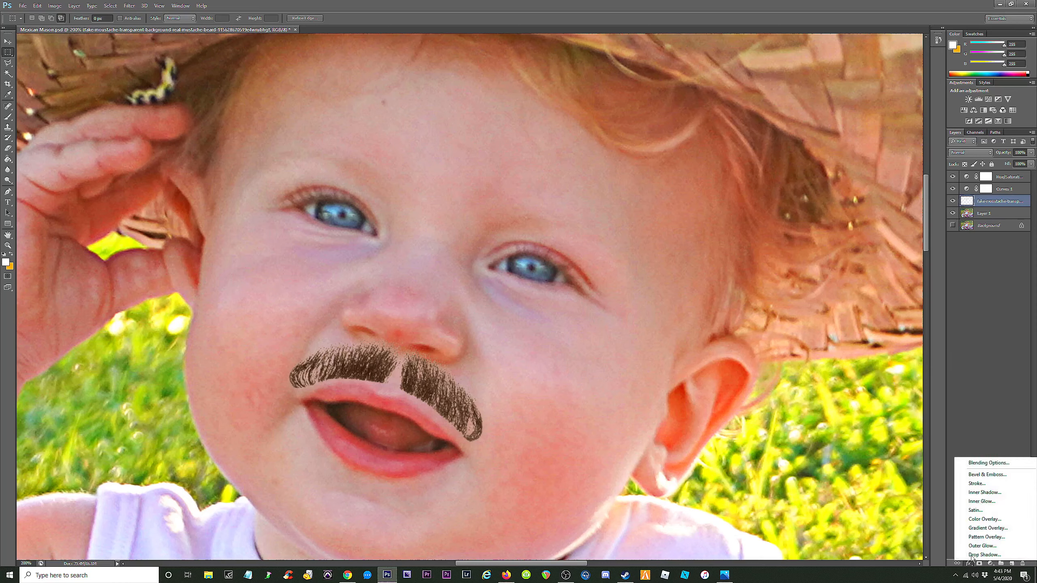
pyautogui.click(988, 486)
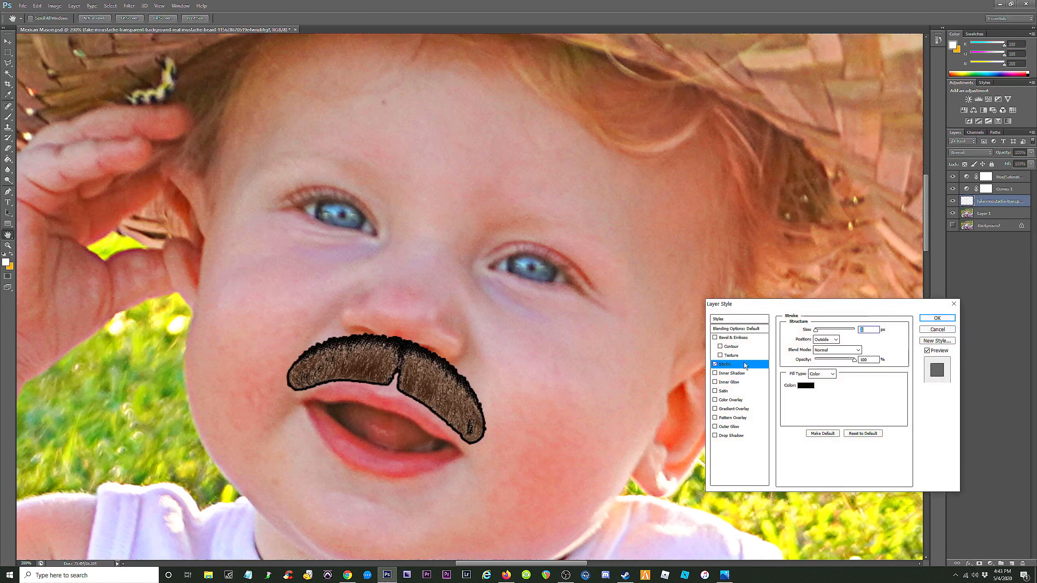
pyautogui.click(806, 385)
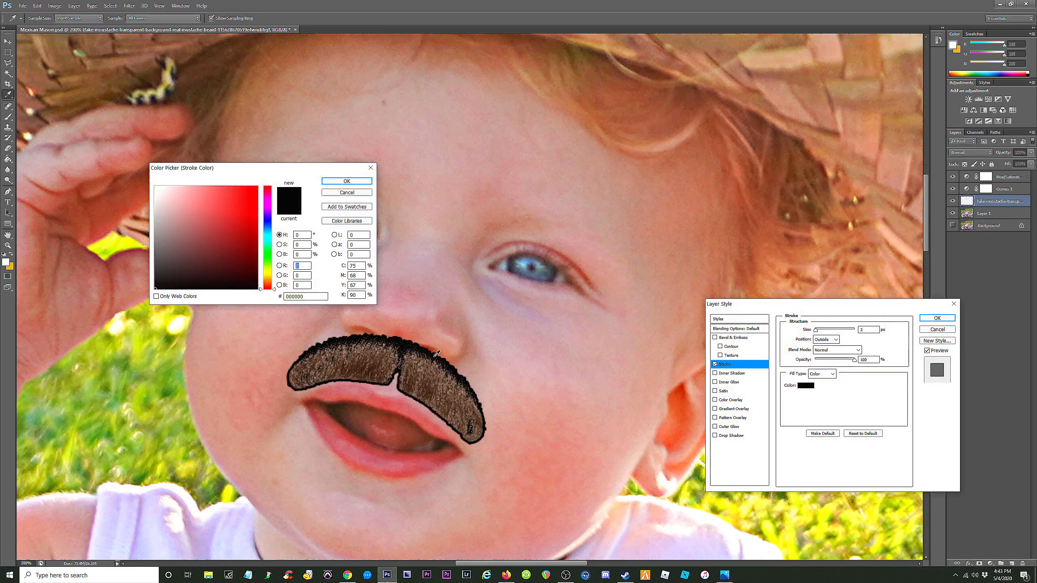
pyautogui.click(430, 385)
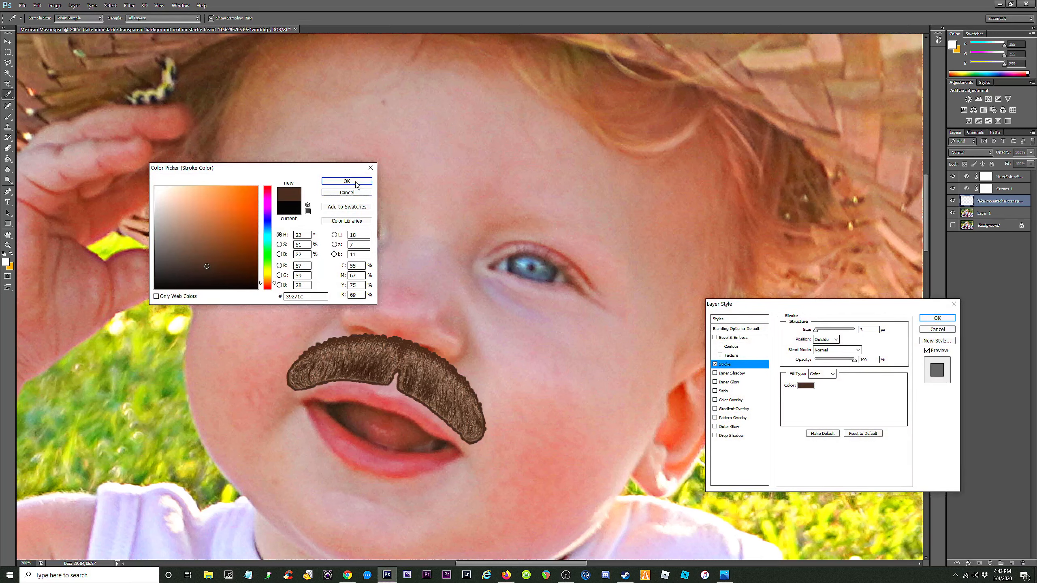
pyautogui.click(355, 182)
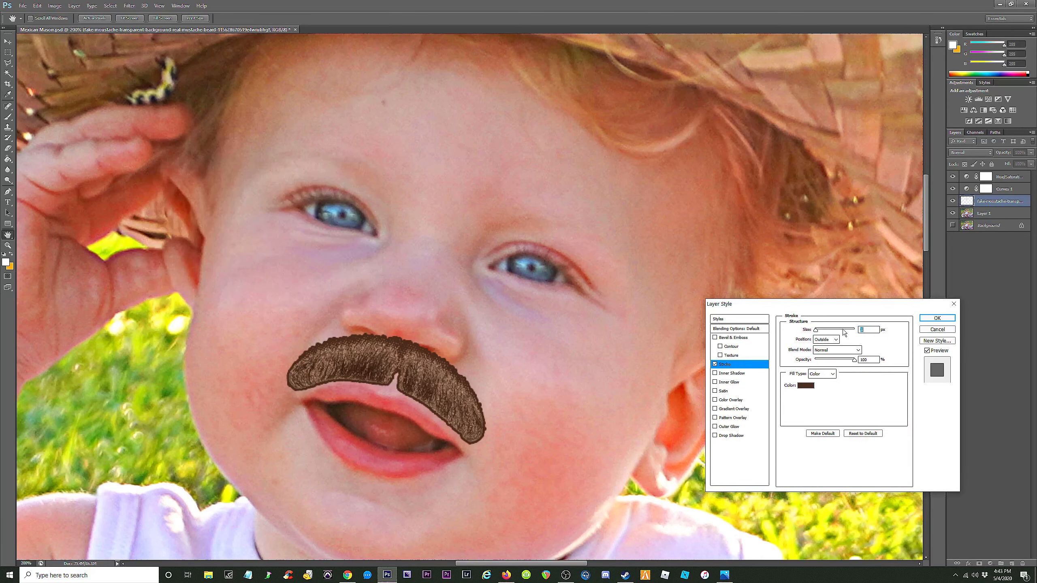
# Set the mustache stroke's position to Inside, compare it off and on, adjust its opacity, and apply the layer style.
pyautogui.click(833, 339)
pyautogui.click(828, 354)
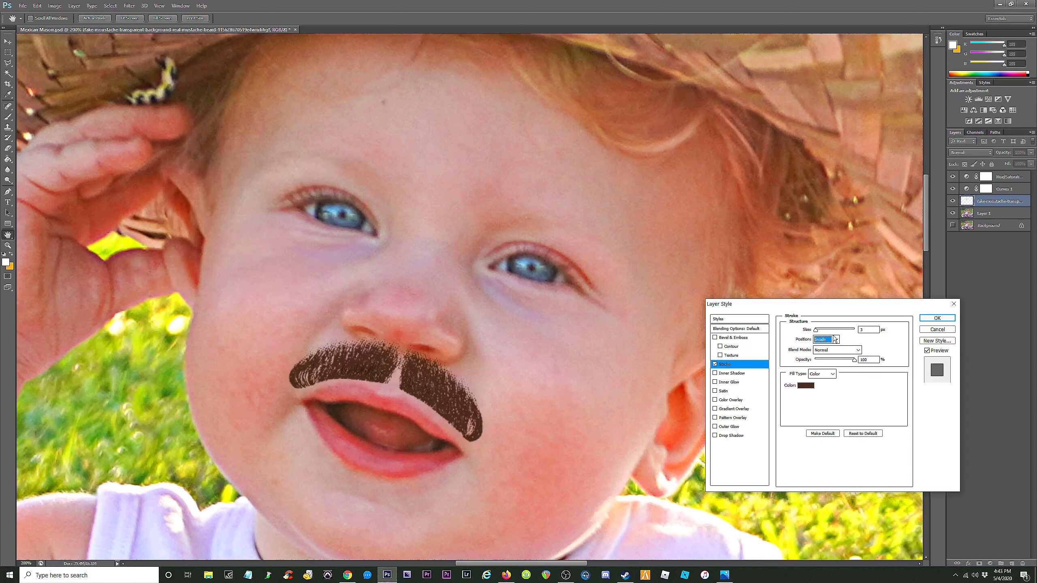
pyautogui.click(714, 363)
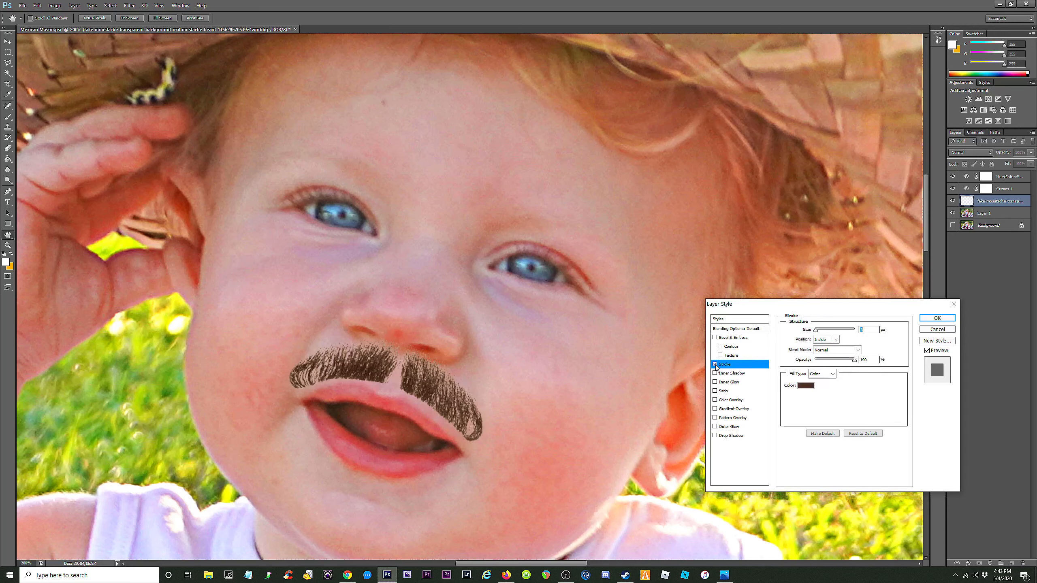
pyautogui.click(715, 364)
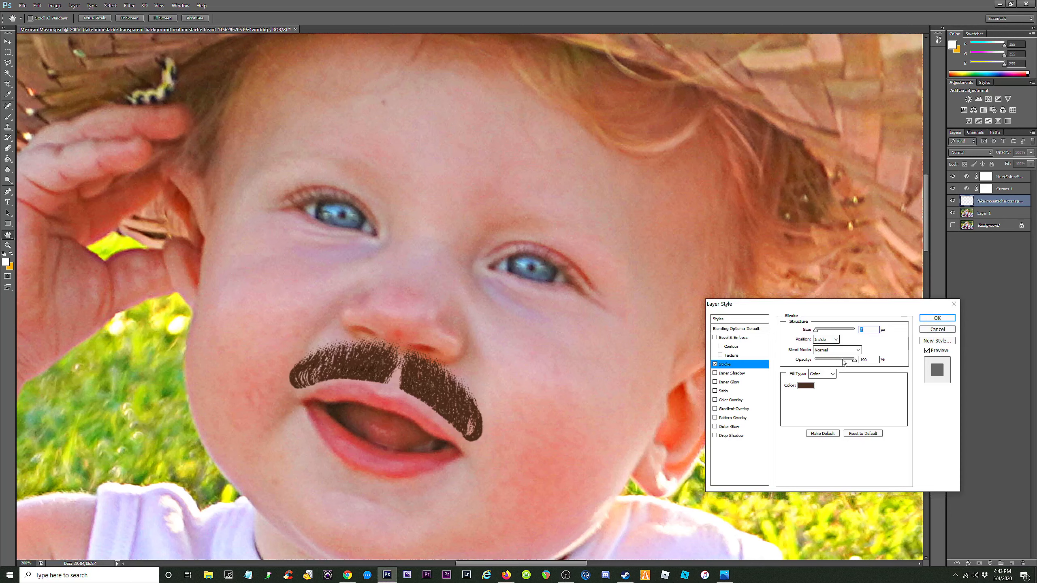
pyautogui.click(863, 359)
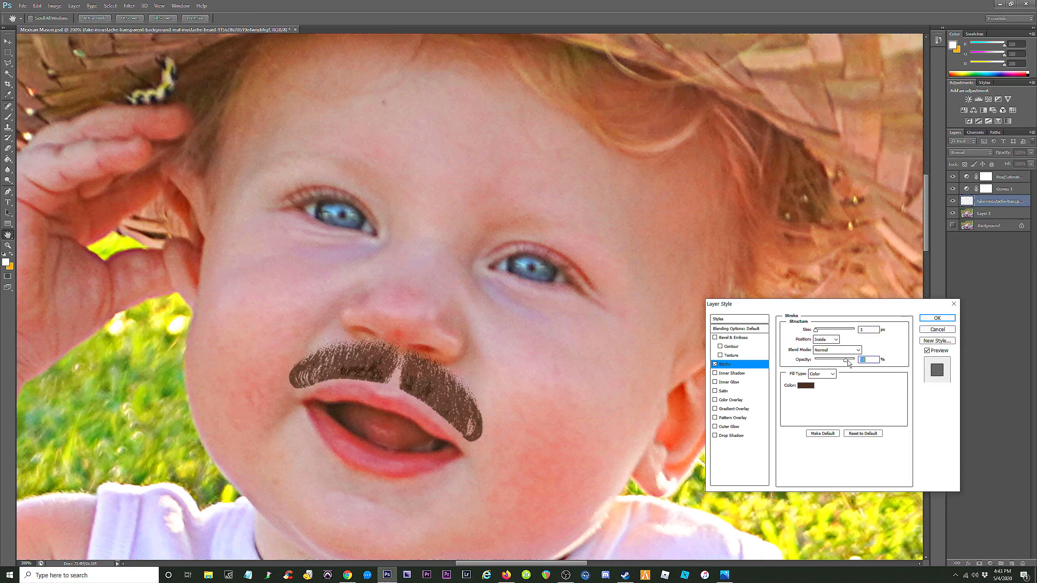
pyautogui.click(939, 319)
pyautogui.press('m')
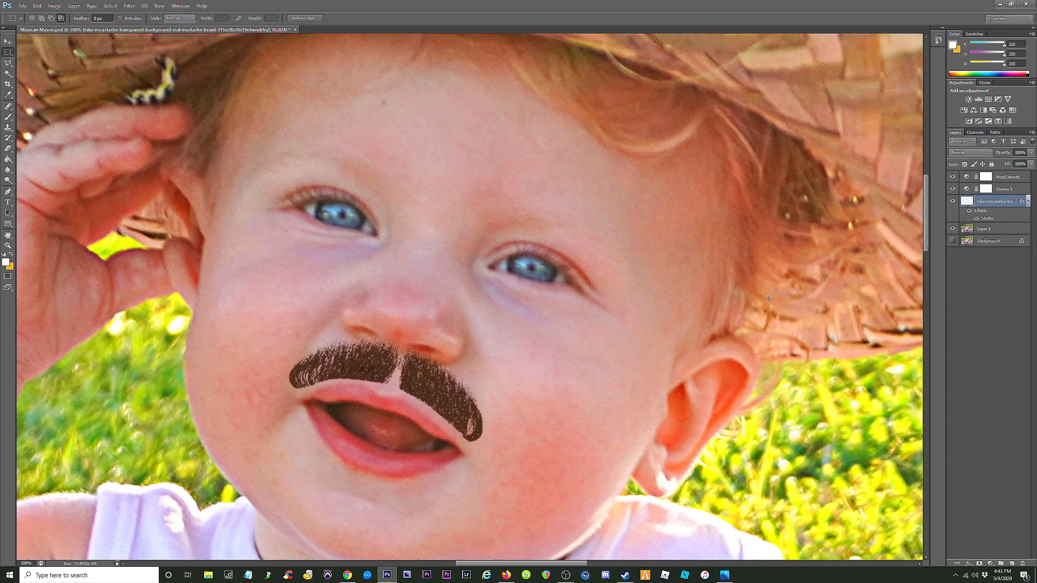
# Free Transform the mustache to about 92% of its height, narrow it slightly, rotate it slightly clockwise, and refit it above the upper lip.
pyautogui.hotkey('ctrl', 't')
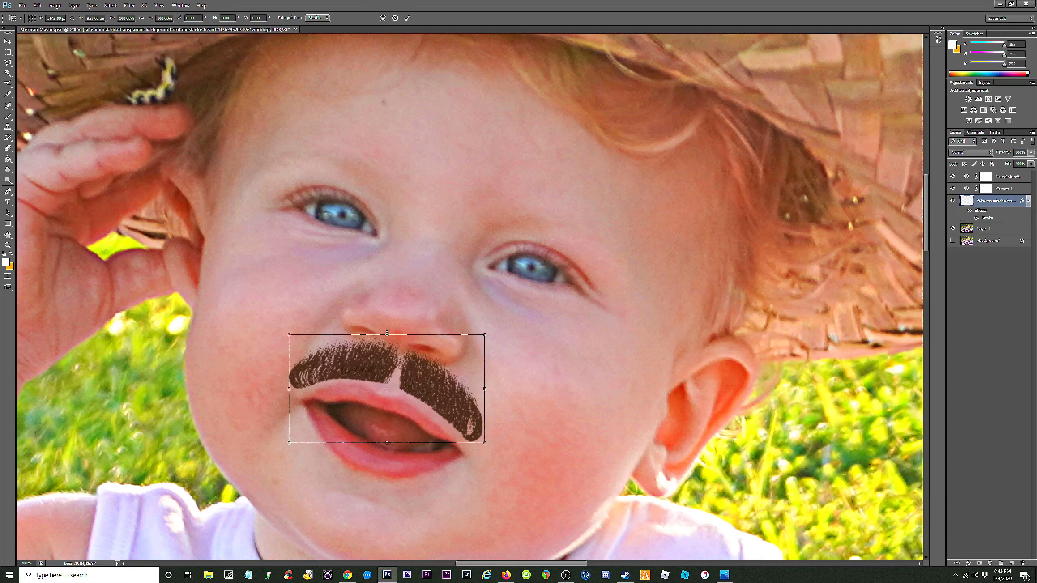
pyautogui.moveTo(387, 333); pyautogui.dragTo(387, 343)
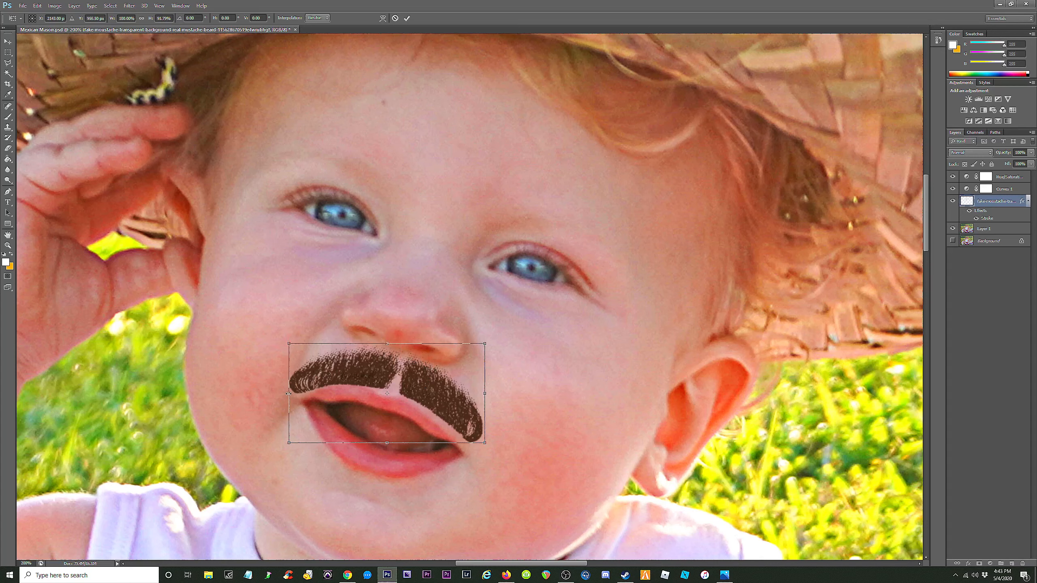
pyautogui.moveTo(282, 392); pyautogui.dragTo(288, 386)
pyautogui.moveTo(413, 377); pyautogui.dragTo(413, 374)
pyautogui.moveTo(484, 395)
pyautogui.mouseDown()
pyautogui.moveTo(452, 407)
pyautogui.moveTo(492, 393)
pyautogui.moveTo(449, 397)
pyautogui.moveTo(489, 391)
pyautogui.mouseUp()
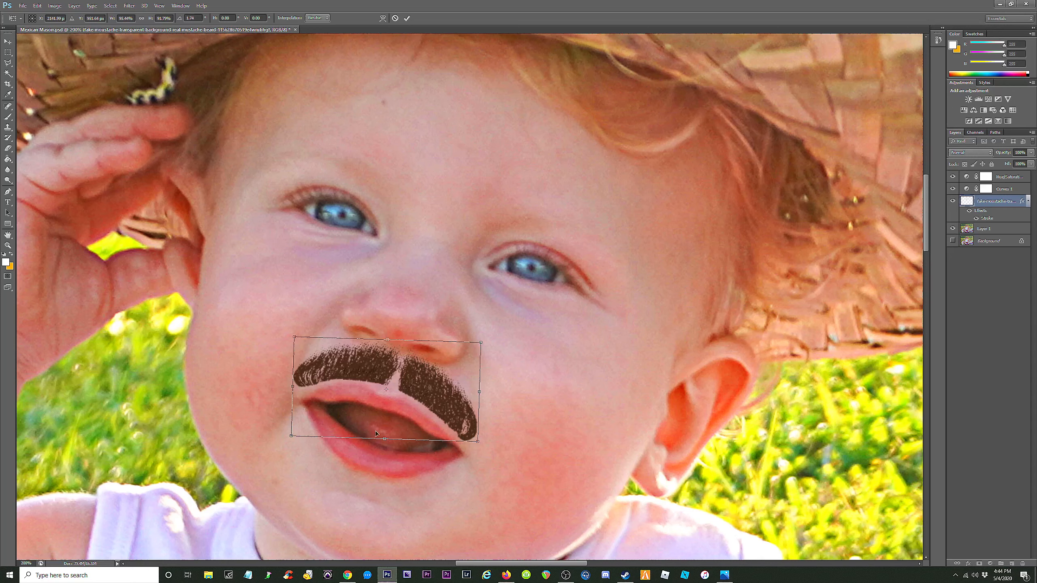
pyautogui.moveTo(293, 386); pyautogui.dragTo(297, 387)
pyautogui.press('Return')
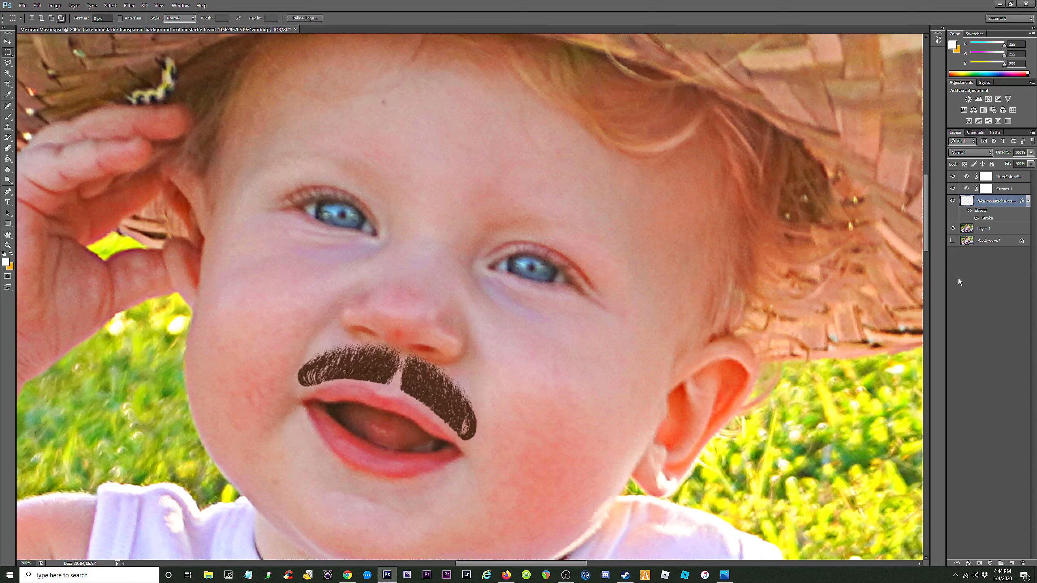
# Open the choice of layer effects for the mustache layer.
pyautogui.click(970, 563)
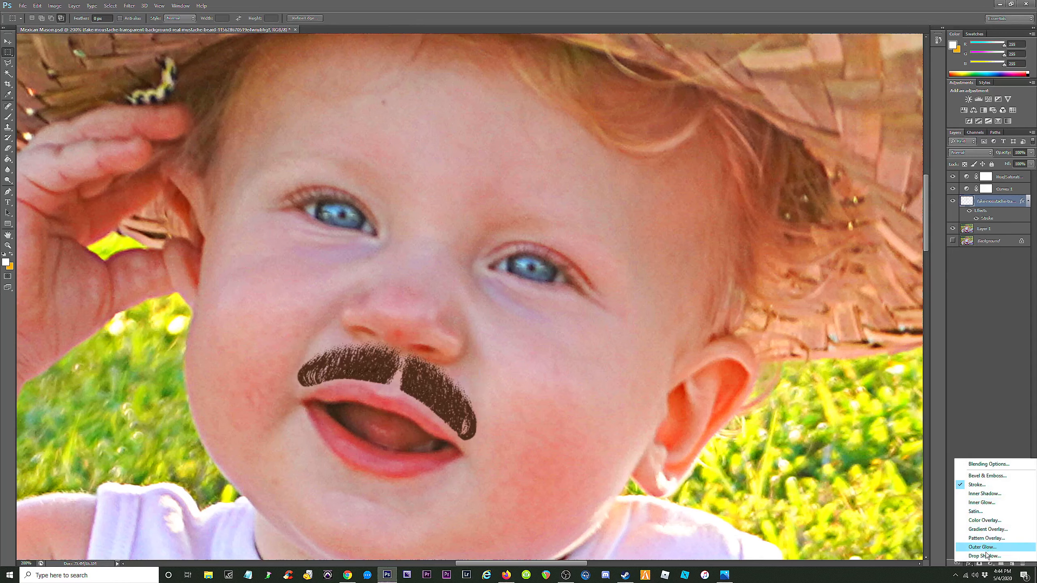